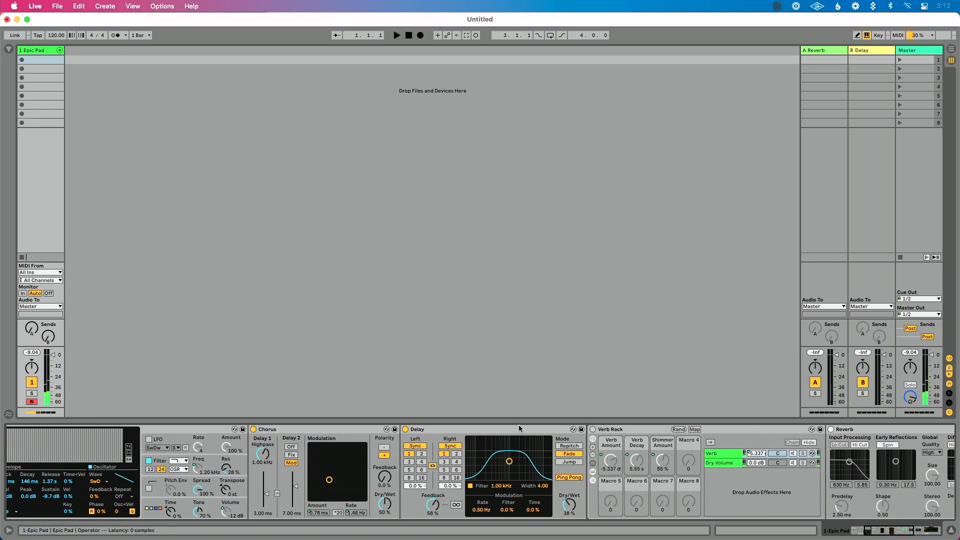
Switch the Verb Rack on and back off to compare the pad with and without reverb.
left_click(593, 430)
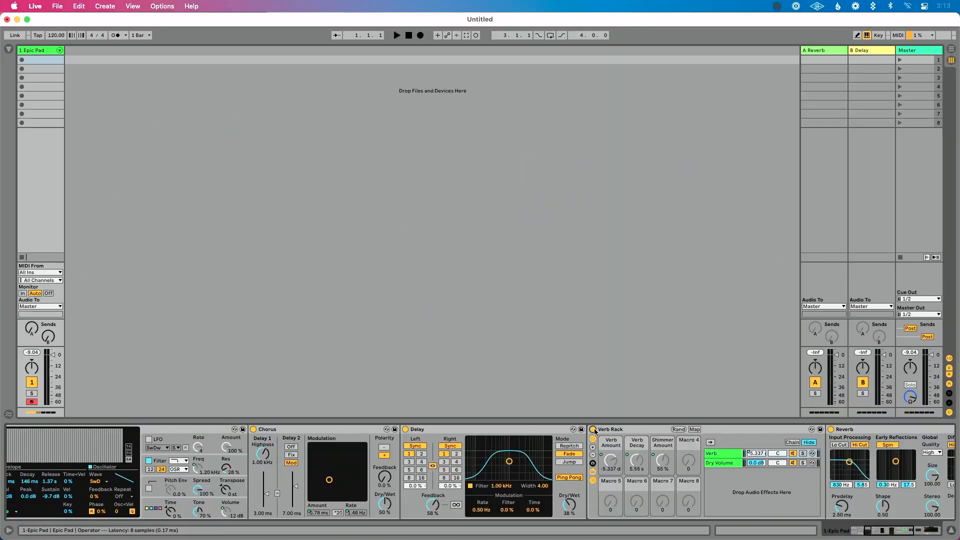
left_click(594, 429)
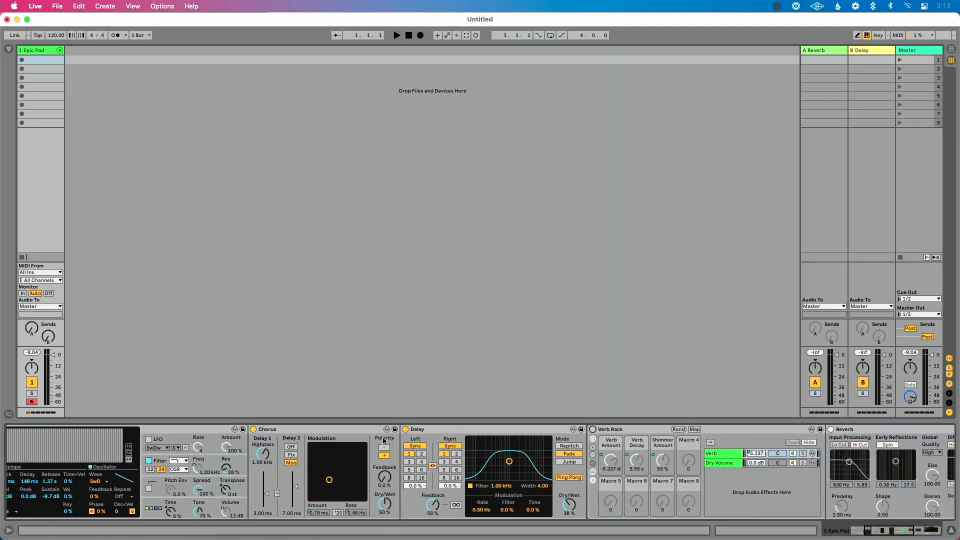
Compare the sound with and without the Delay, set its Dry/Wet to 34 %, and leave the Delay bypassed.
scroll(442, 441, "left", 5)
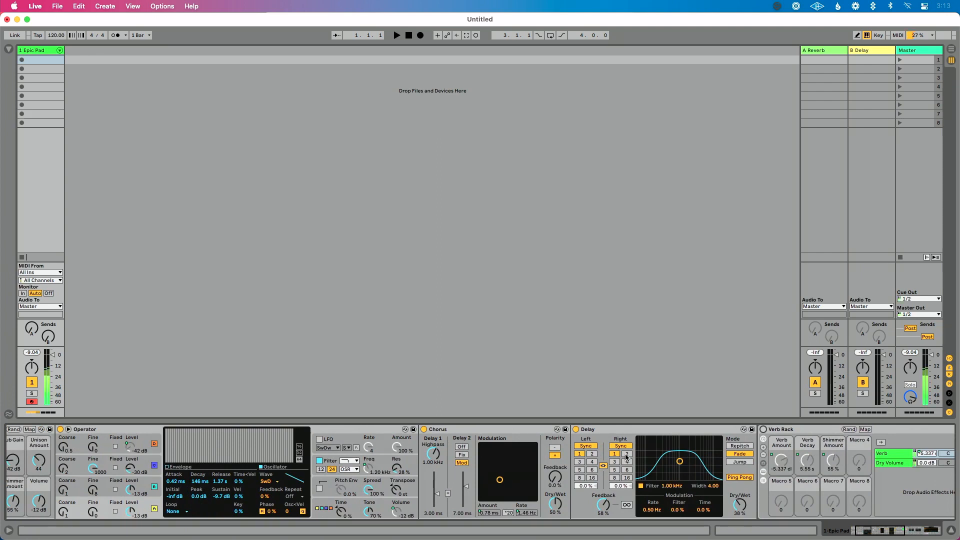
left_click(577, 430)
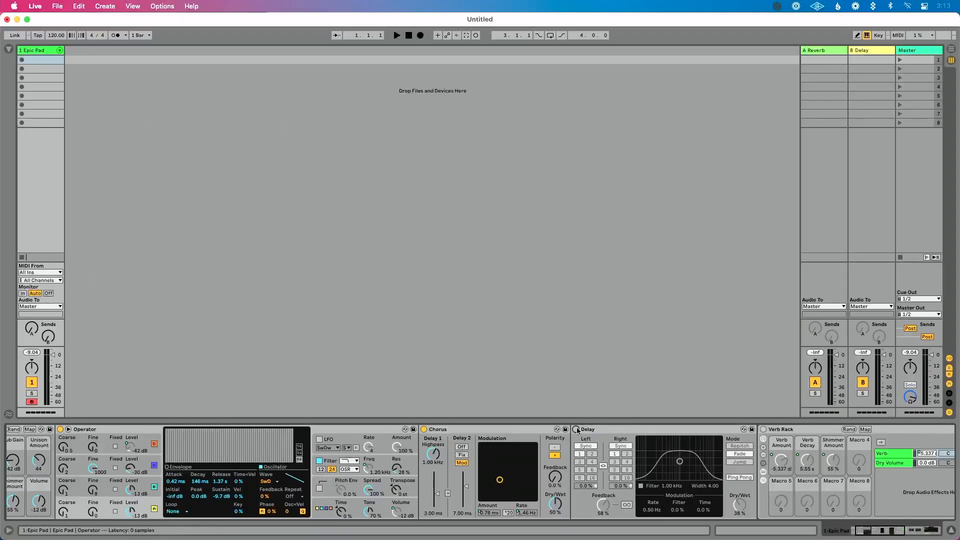
left_click(576, 430)
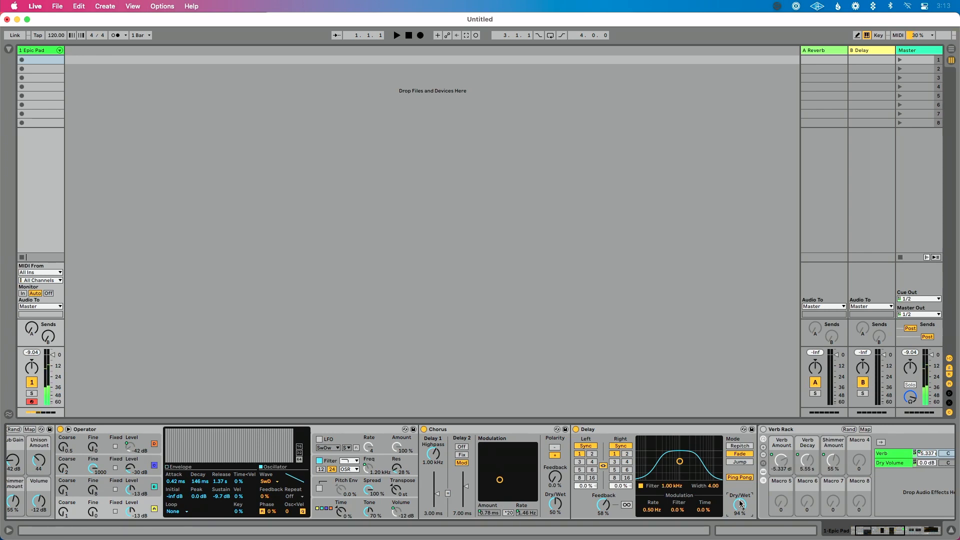
left_click_drag(740, 504, 740, 537)
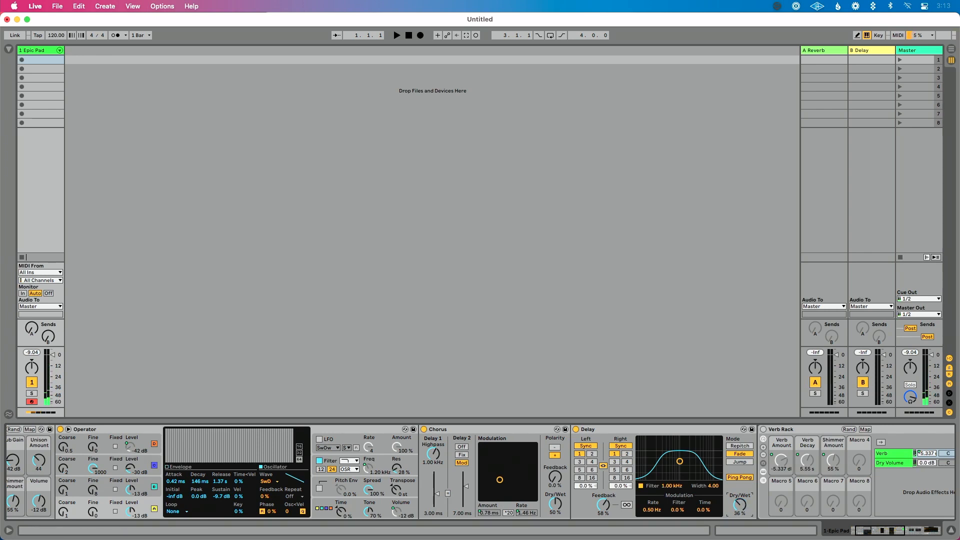
left_click(576, 429)
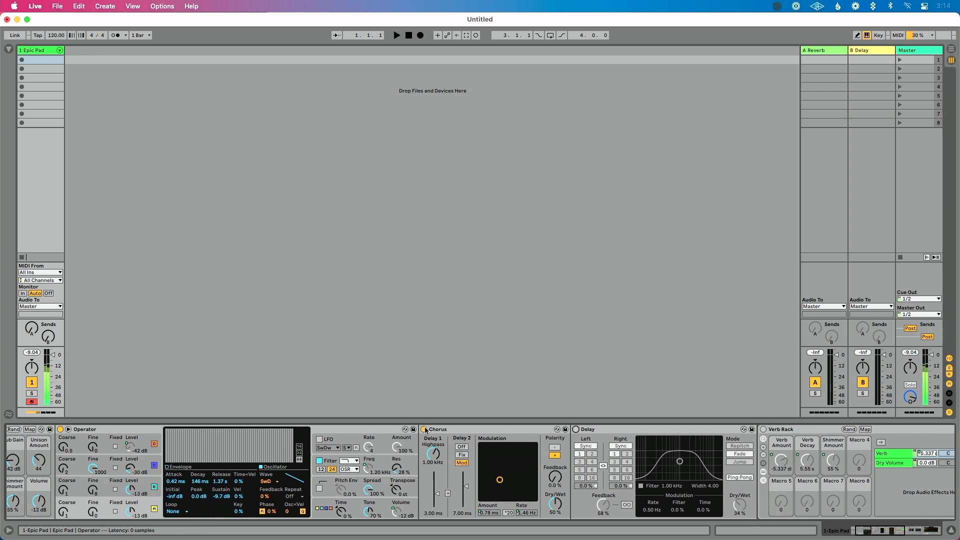
Set the Epic Pad rack's Unison Amount to 43 and bypass the Chorus after comparing the sound with and without it.
left_click(425, 429)
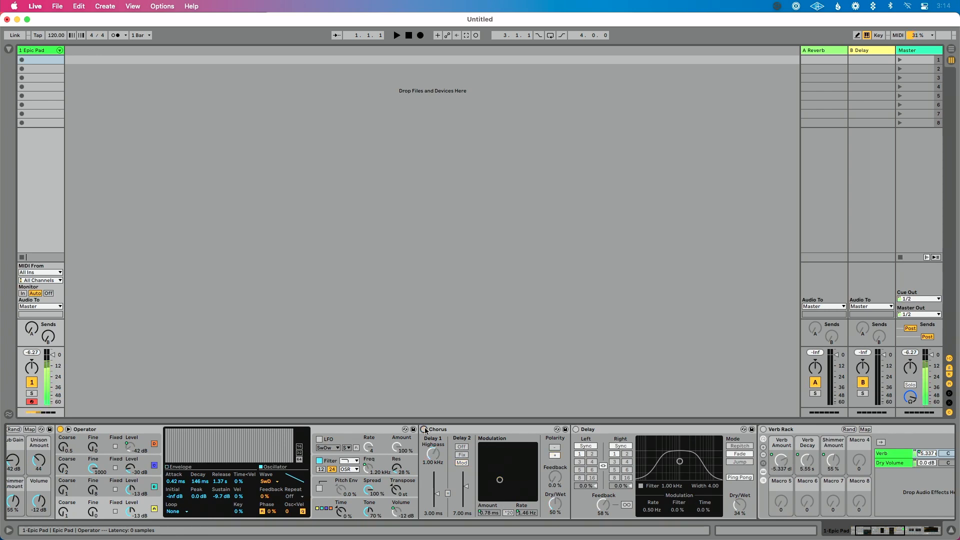
left_click(425, 430)
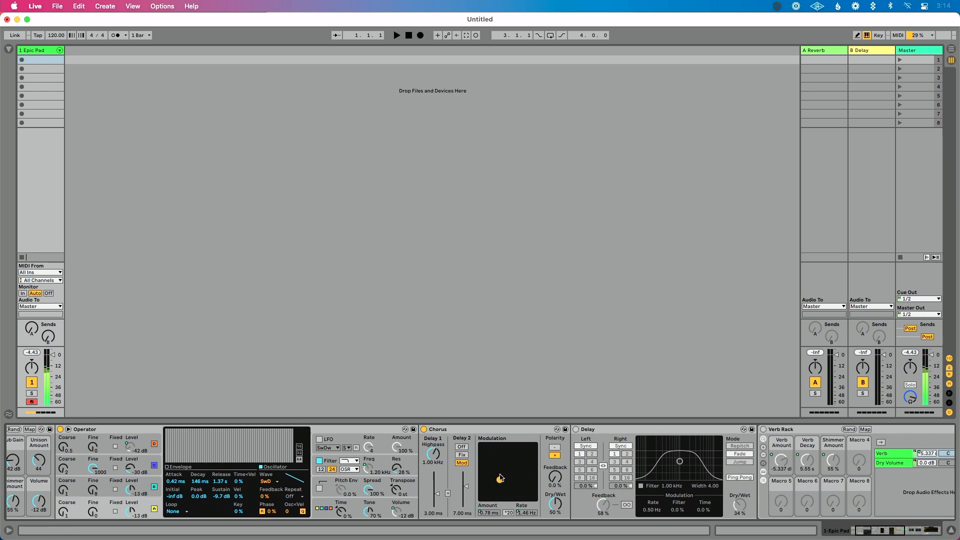
scroll(466, 476, "left", 3)
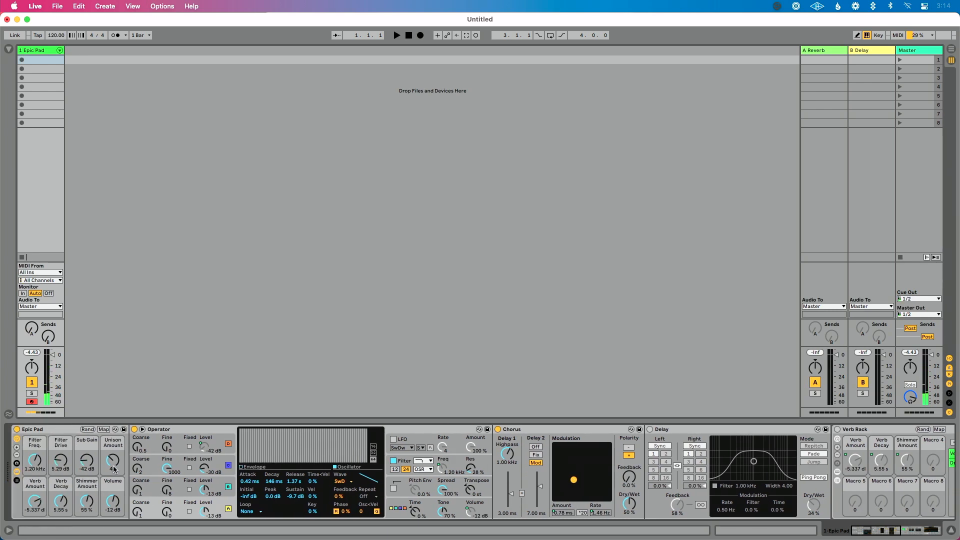
mouse_move(113, 463)
left_mouse_down()
mouse_move(113, 435)
mouse_move(113, 446)
left_mouse_up()
left_click(498, 429)
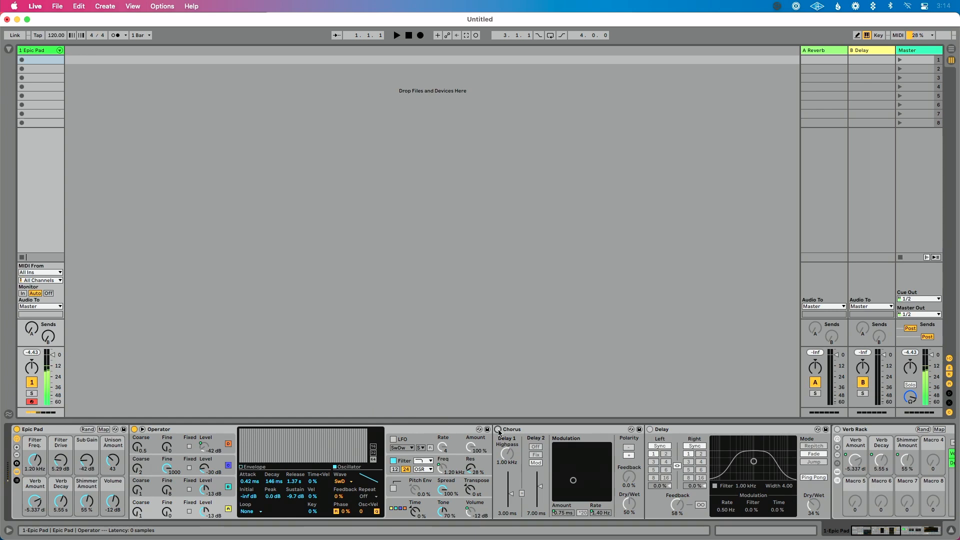
left_click(498, 429)
left_click(498, 429)
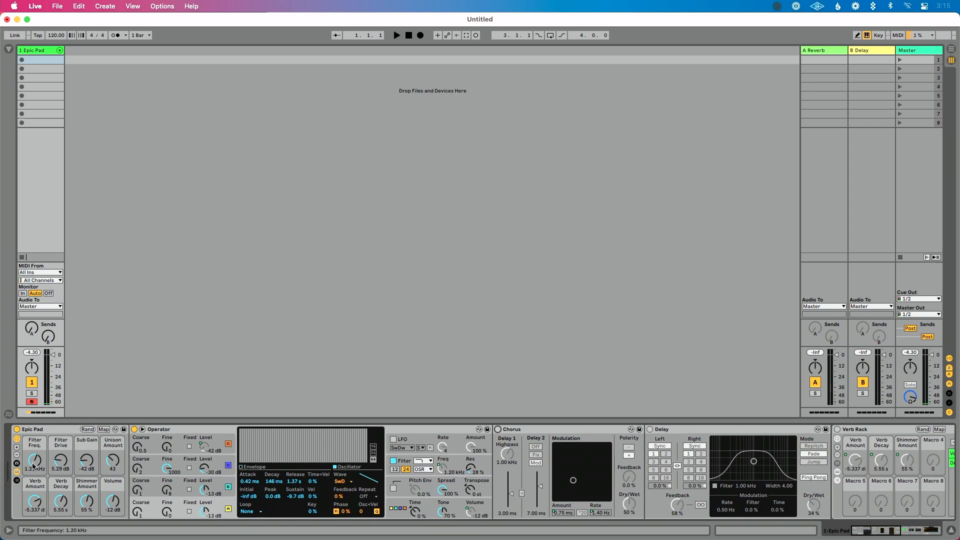
Raise the Epic Pad rack's Filter Freq to 18.5 kHz and move the Operator out of the rack onto its own track.
left_click_drag(33, 463, 33, 419)
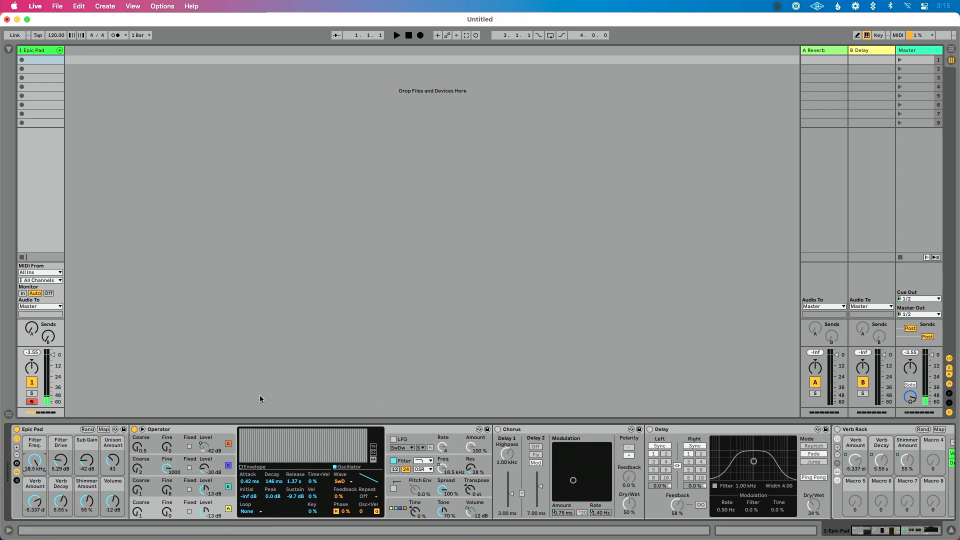
left_click_drag(190, 433, 159, 101)
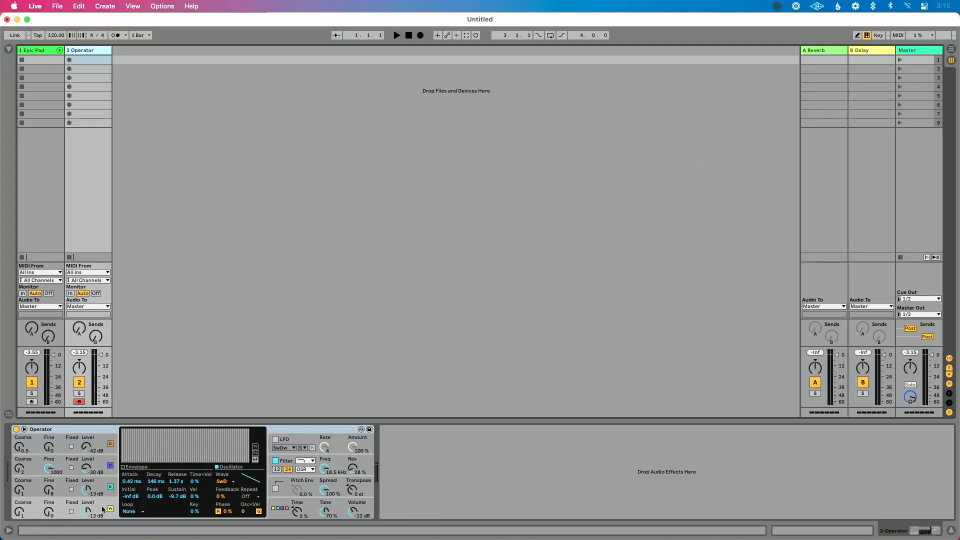
Switch off Operator's oscillators B, C and D so that only oscillator A sounds.
left_click(111, 486)
left_click(111, 465)
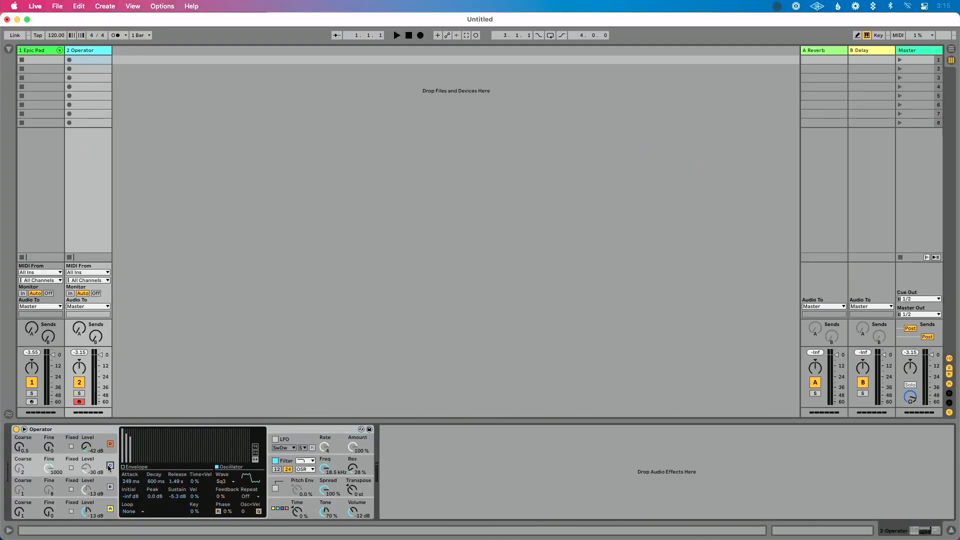
left_click(111, 443)
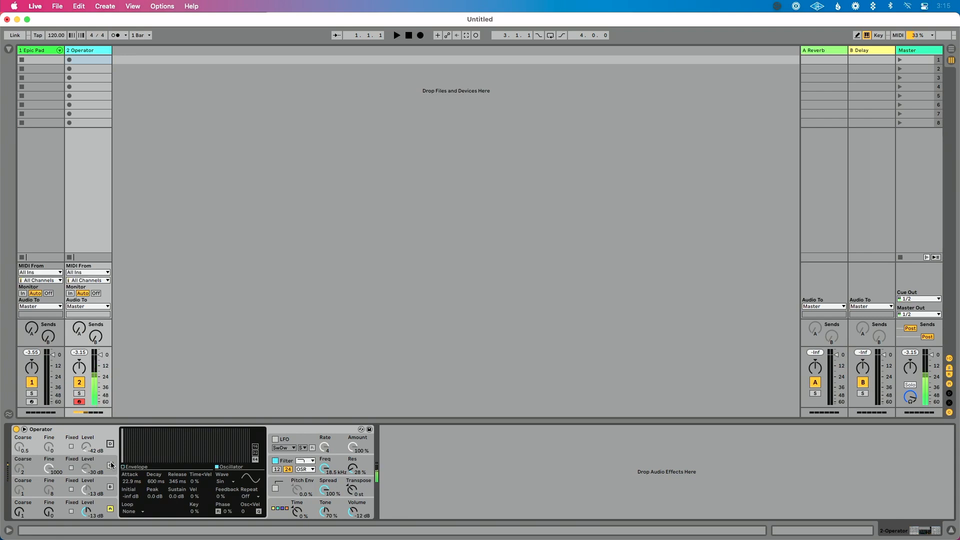
Examine oscillator A's envelope settings and its list of available waveforms.
left_click(103, 503)
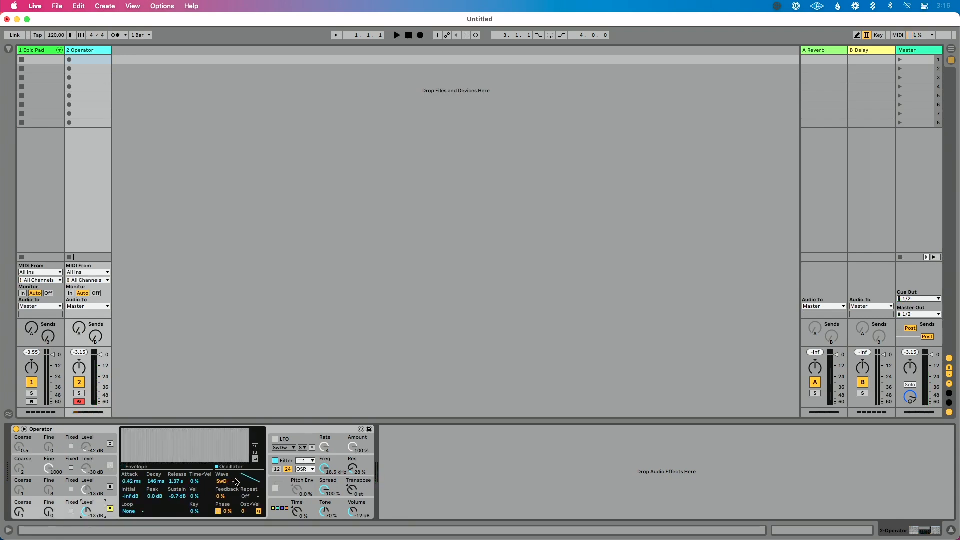
left_click(233, 482)
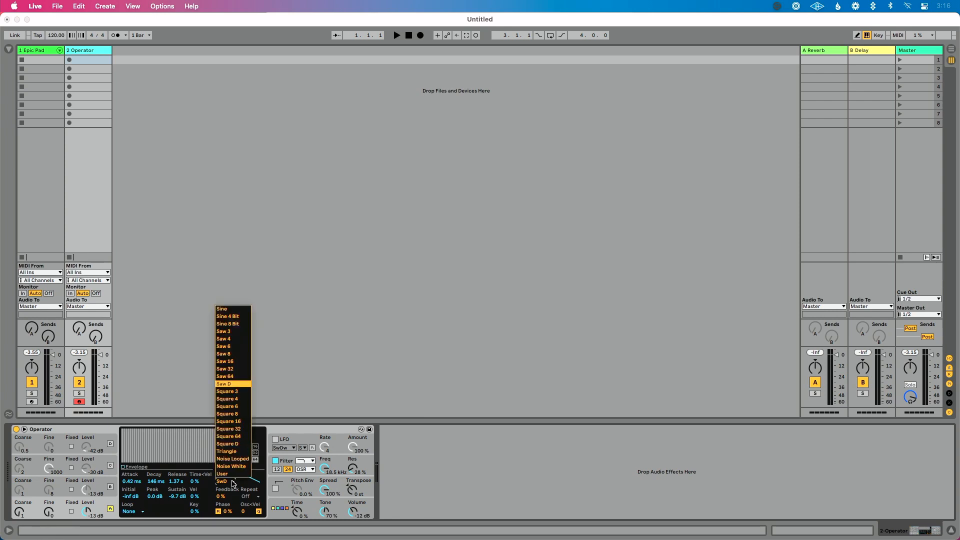
left_click(233, 482)
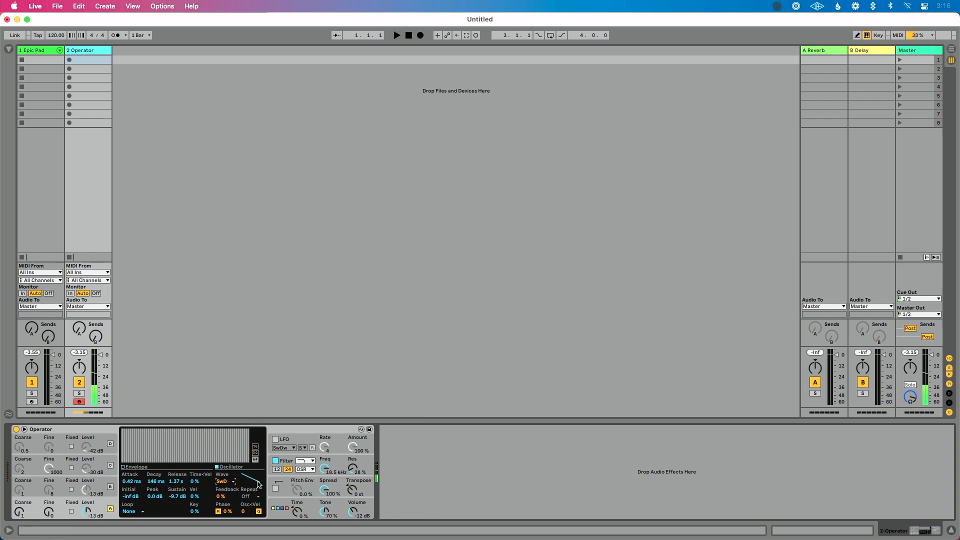
Turn off Operator's filter, then audition Spread by lowering it to 0 % and raising it back to 100 %.
left_click(275, 461)
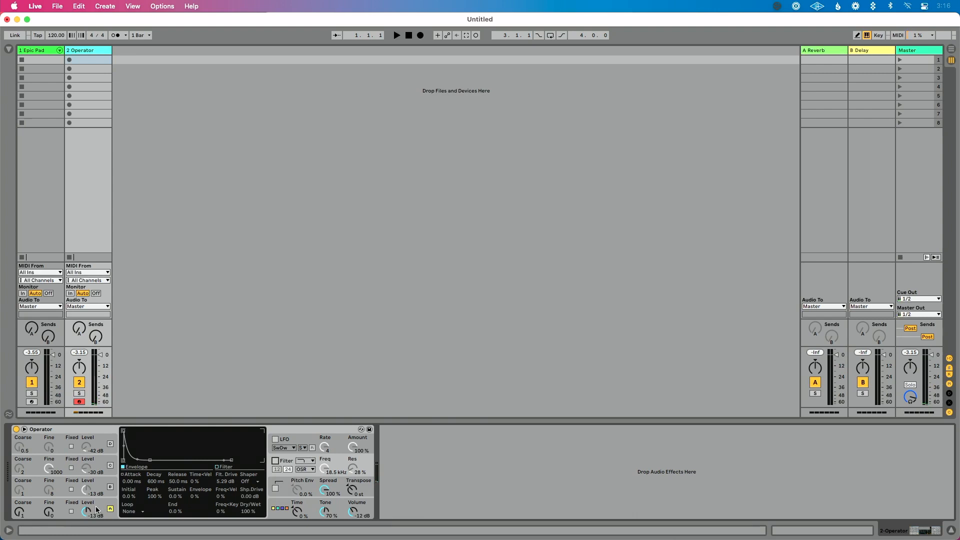
left_click(276, 503)
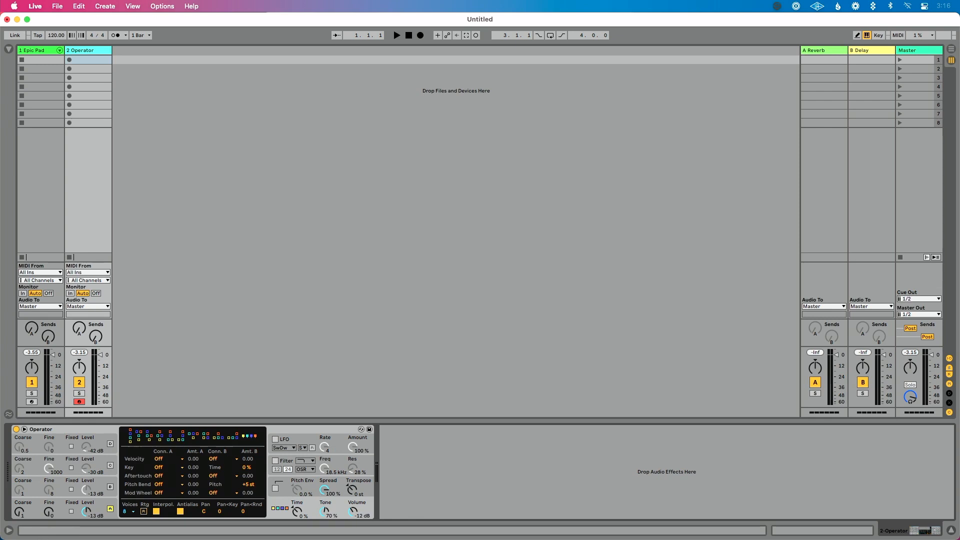
left_click_drag(324, 488, 324, 505)
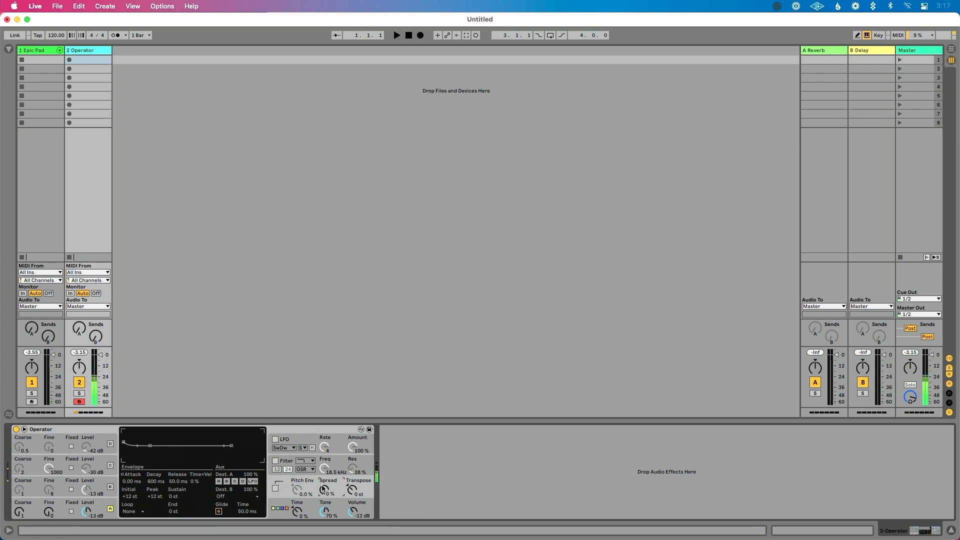
left_click_drag(323, 489, 322, 440)
Turn Operator's filter on and choose the OSR circuit after reviewing the filter type options.
left_click(96, 510)
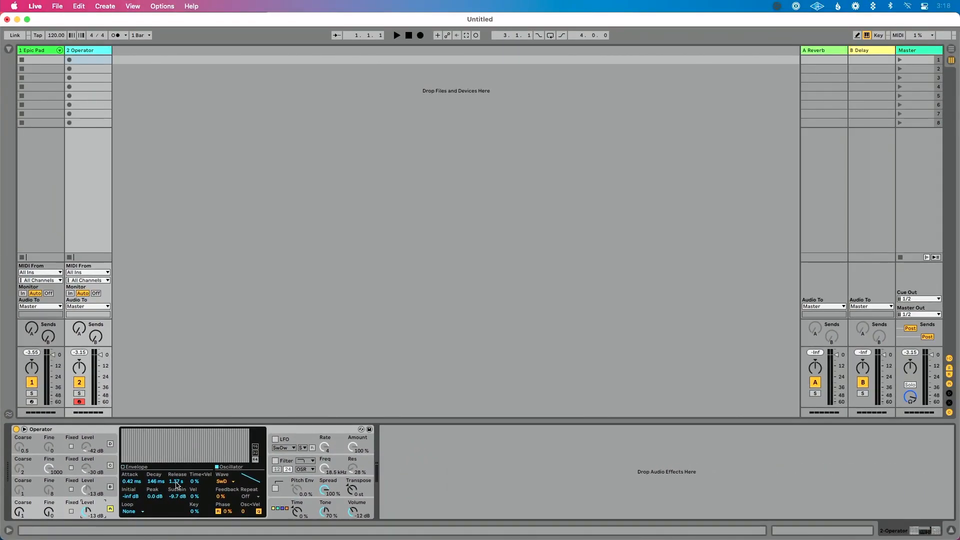
left_click(275, 461)
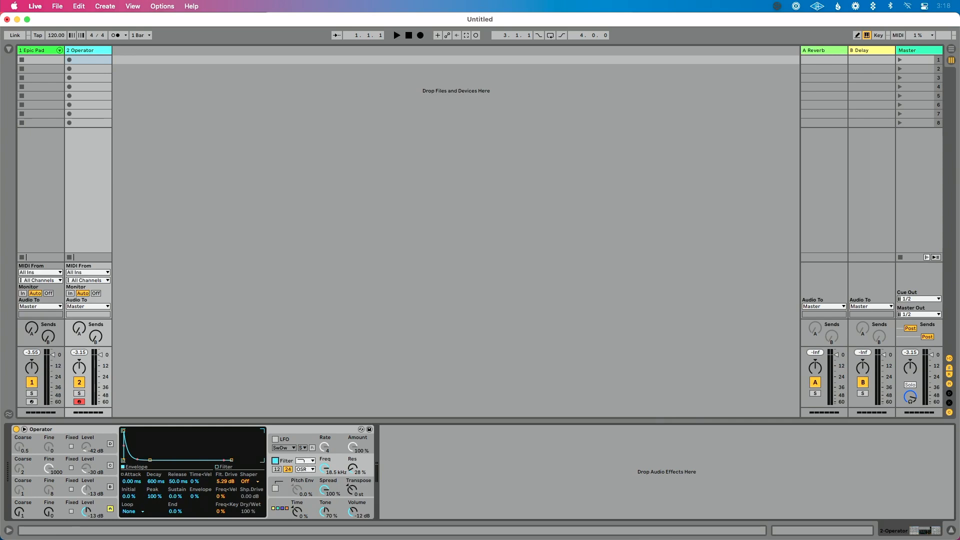
left_click(312, 462)
left_click(312, 463)
left_click(312, 470)
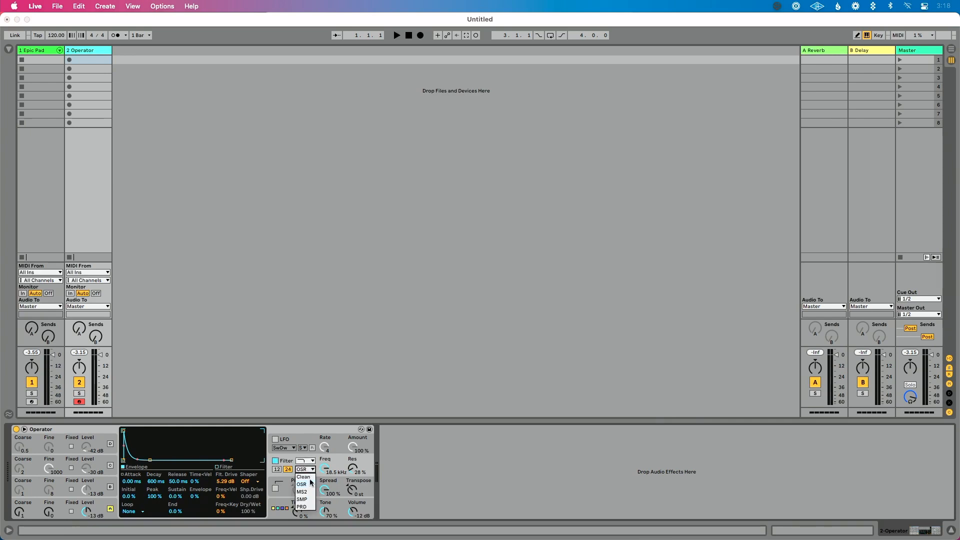
left_click(310, 484)
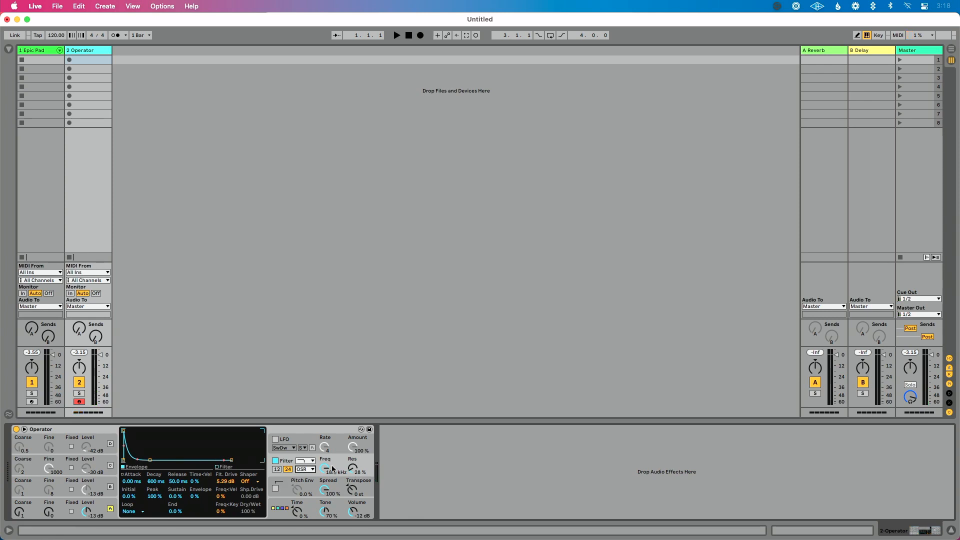
Examine Operator's LFO, pitch envelope and global settings, including the available voice counts.
left_click(299, 437)
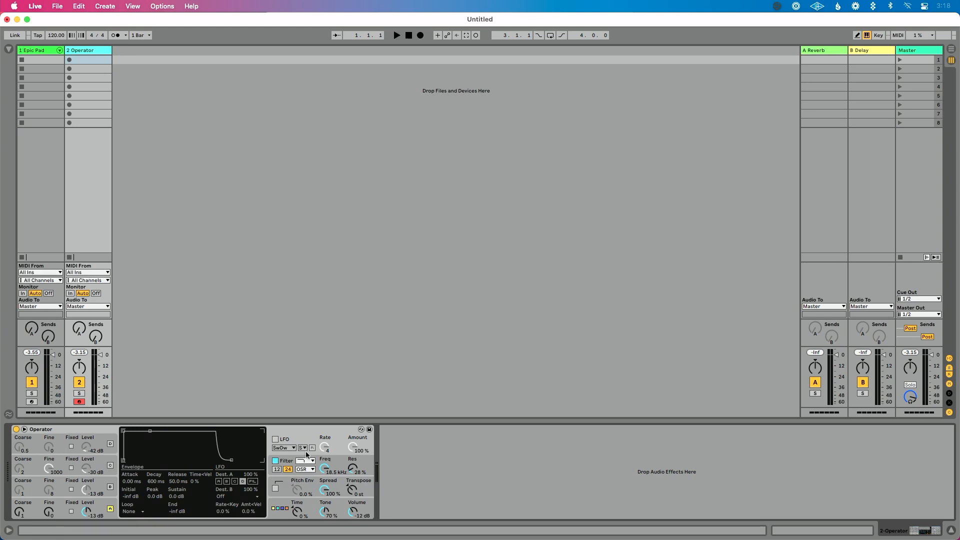
left_click(313, 480)
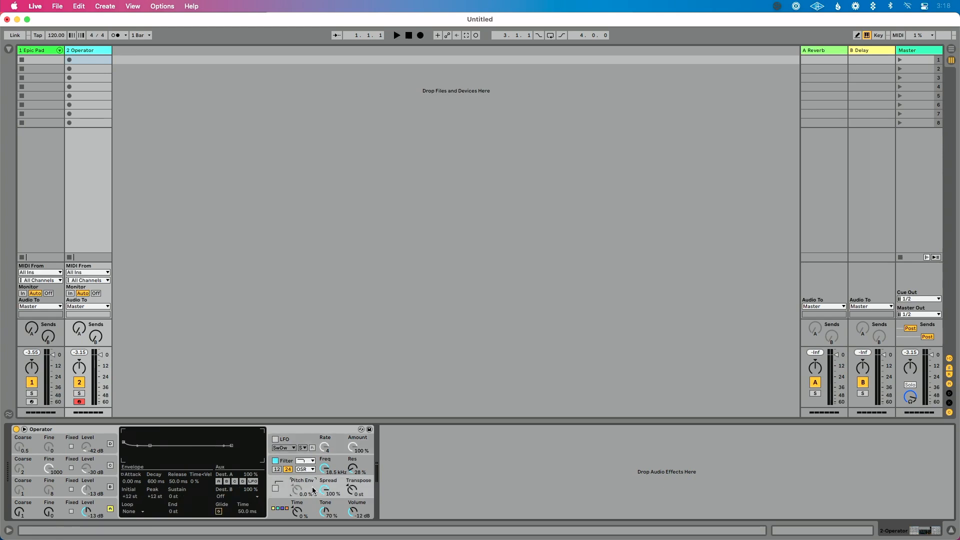
left_click(314, 503)
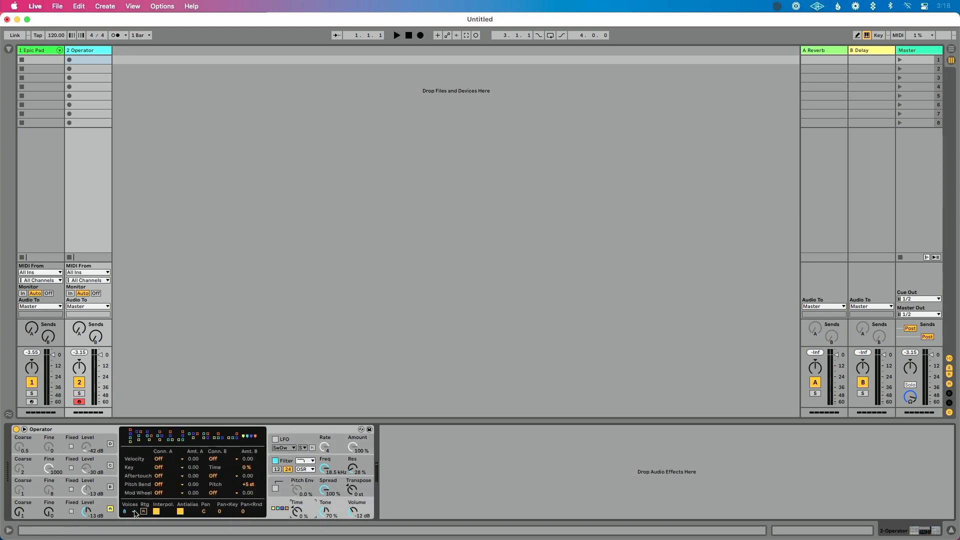
left_click(134, 512)
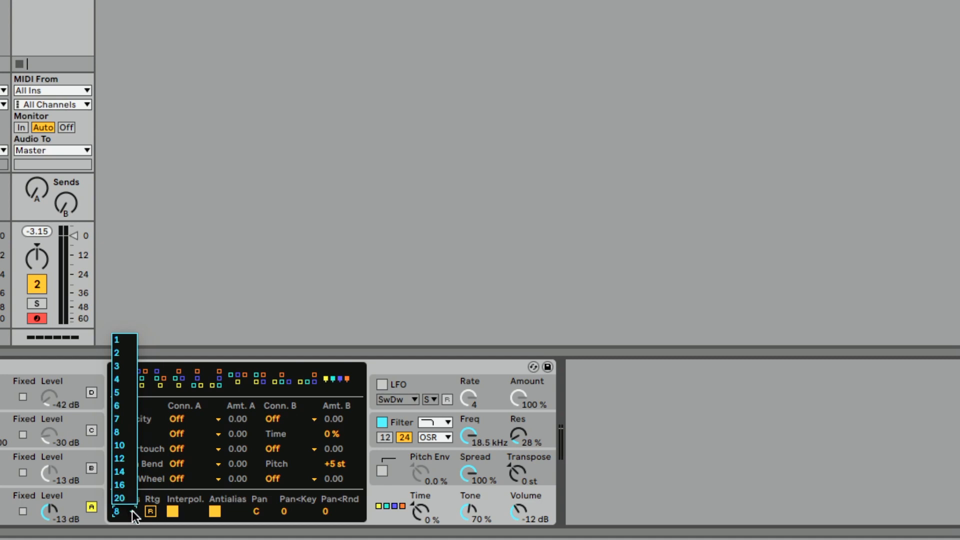
left_click(132, 511)
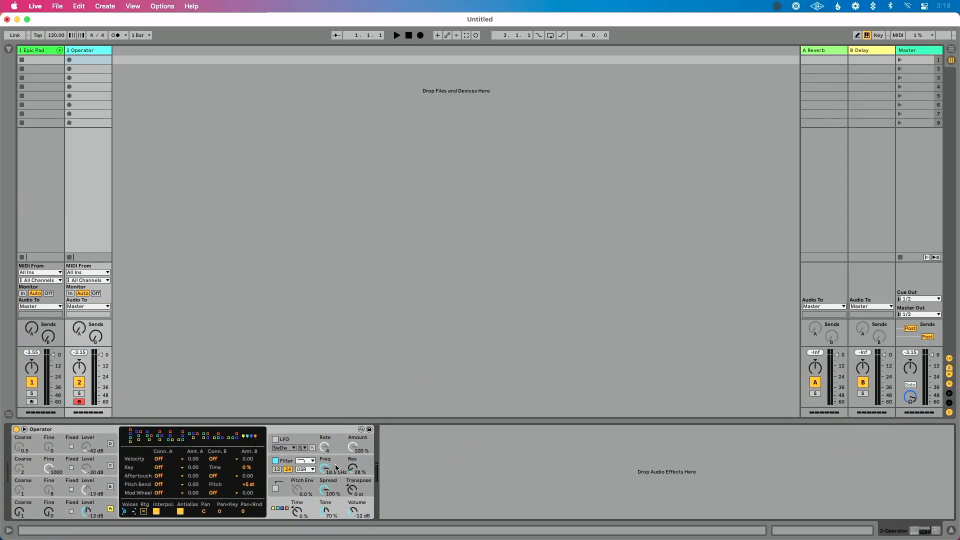
Switch on oscillator B and compare its envelope and waveform settings with those of oscillator A.
left_click(110, 487)
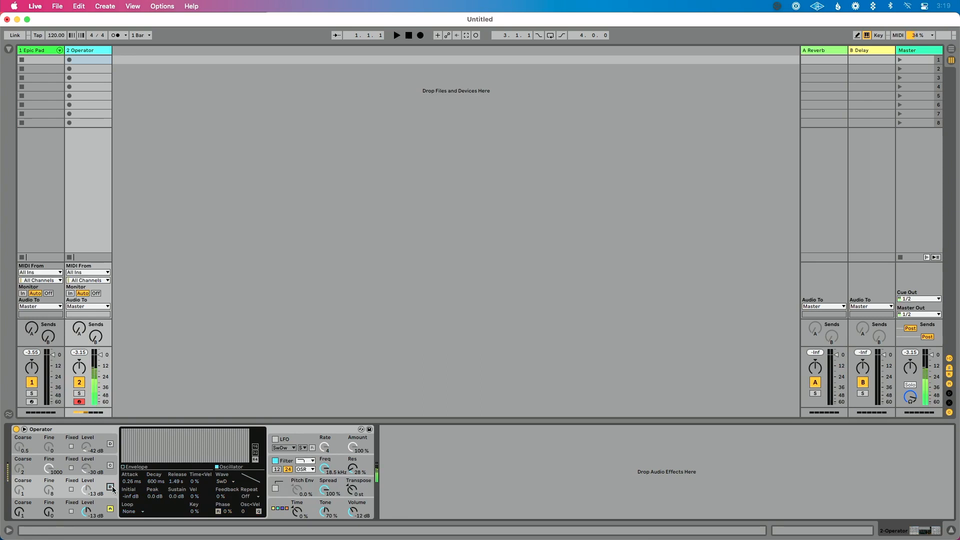
left_click(112, 488)
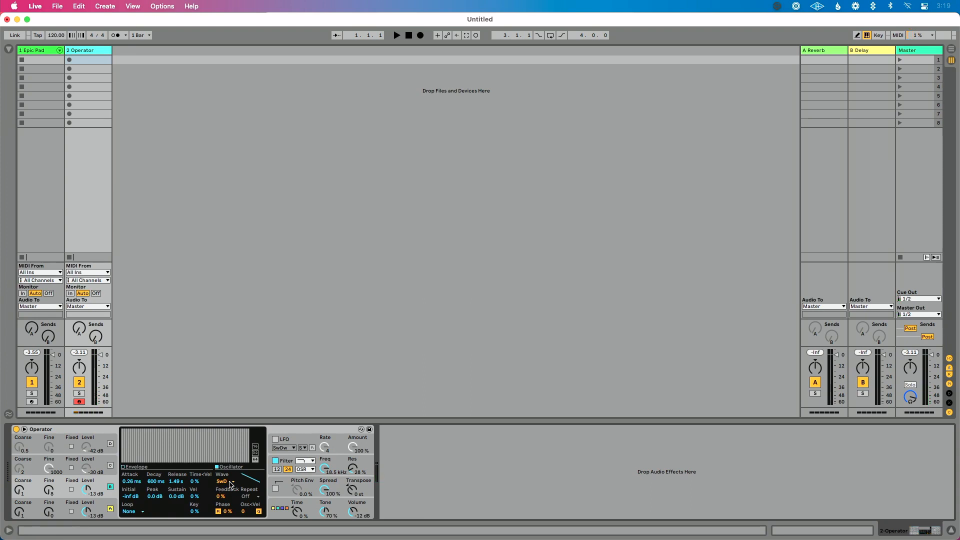
left_click(93, 508)
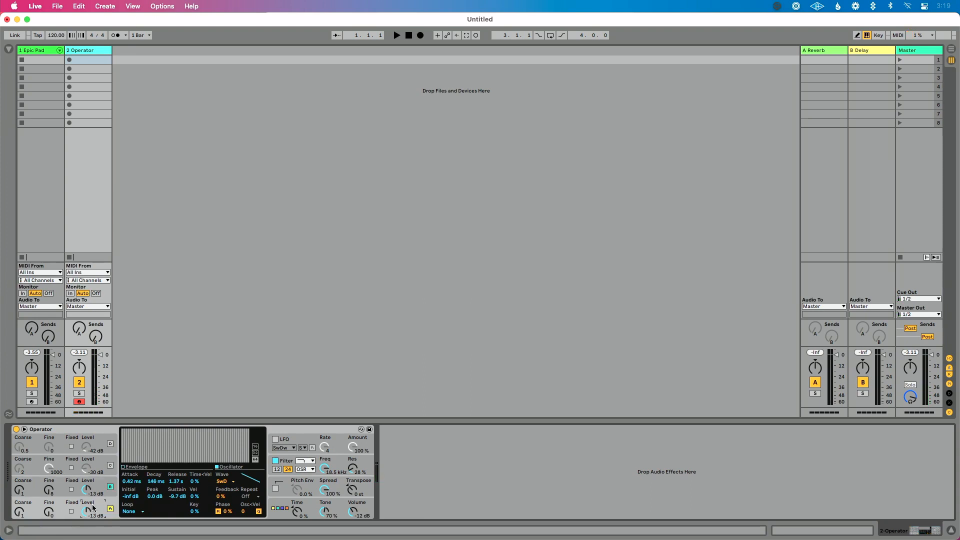
left_click(96, 485)
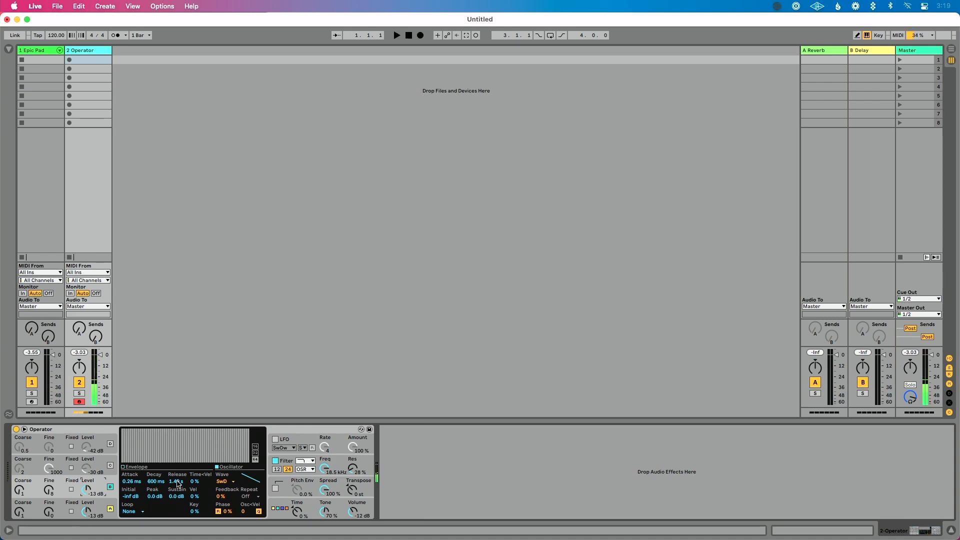
Audition Operator's fully stacked oscillator algorithm, then restore the fully parallel algorithm.
left_click(278, 509)
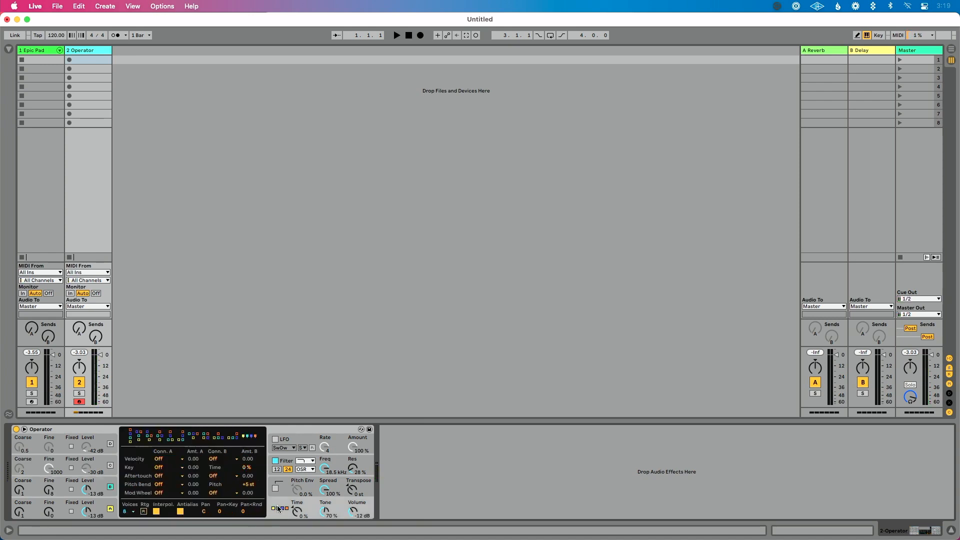
left_click(130, 438)
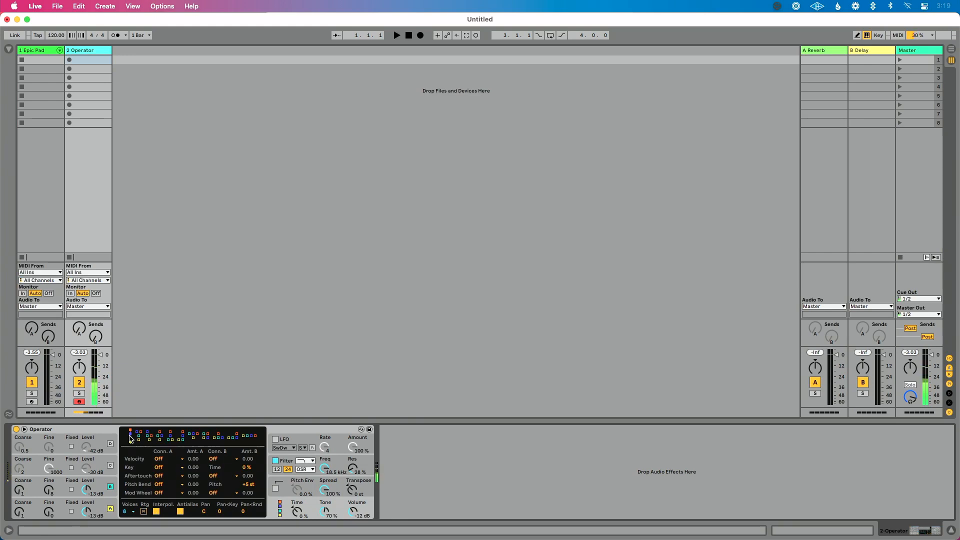
left_click(248, 435)
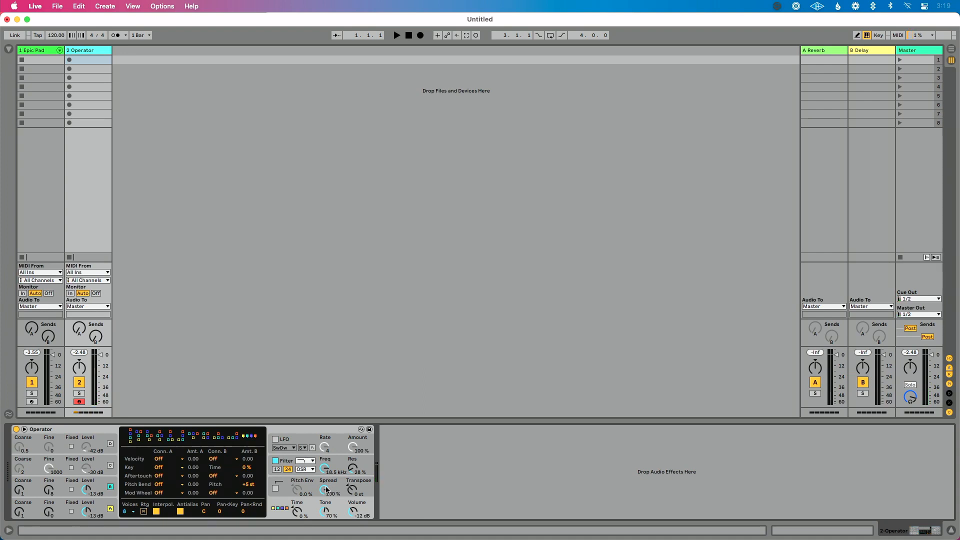
Switch on oscillator C, review its waveform options while keeping Square 3, and compare the sound with C off and on.
left_click(100, 471)
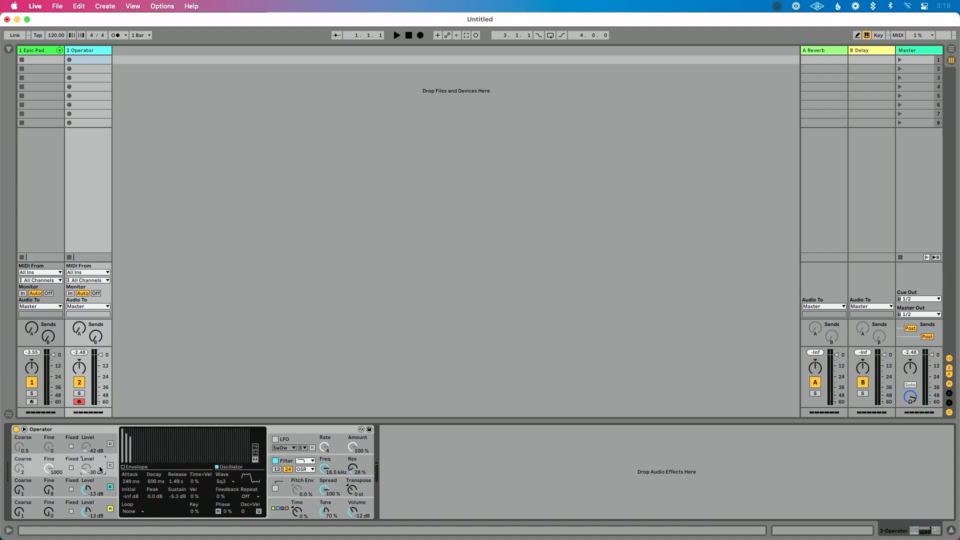
left_click(110, 465)
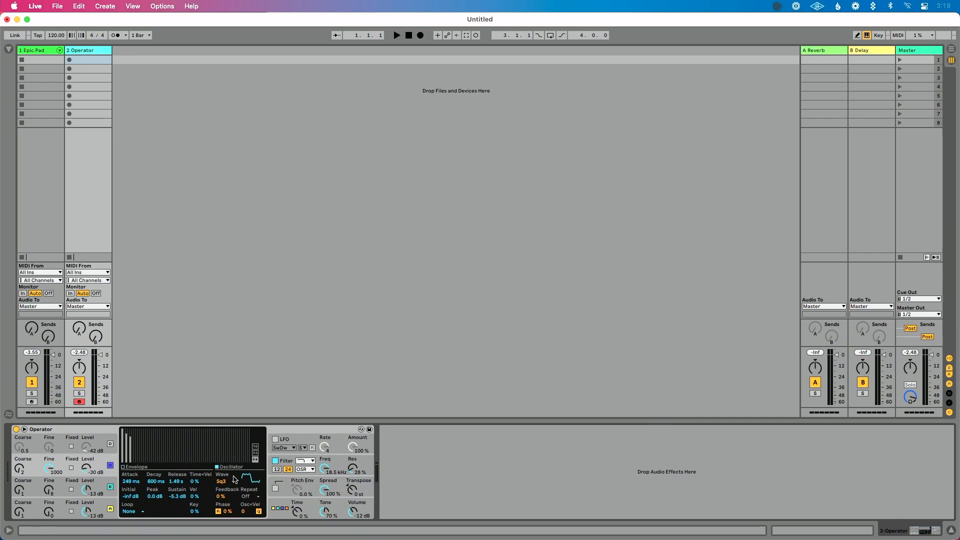
left_click(234, 482)
left_click(233, 483)
left_click(234, 482)
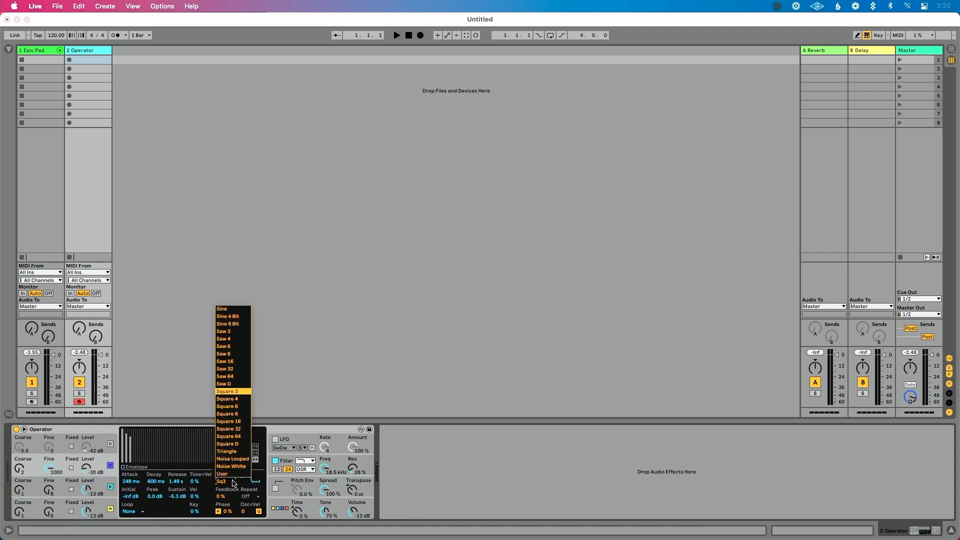
left_click(291, 428)
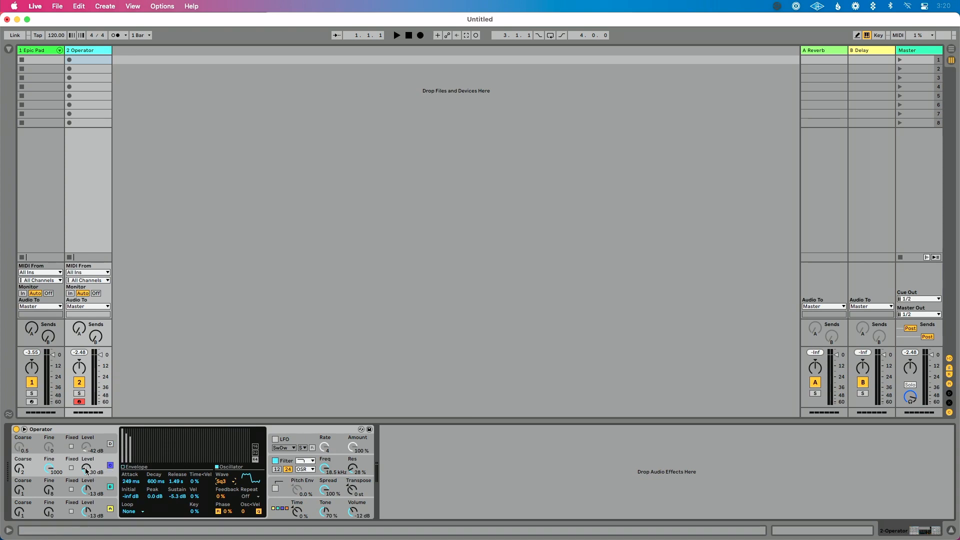
left_click(110, 465)
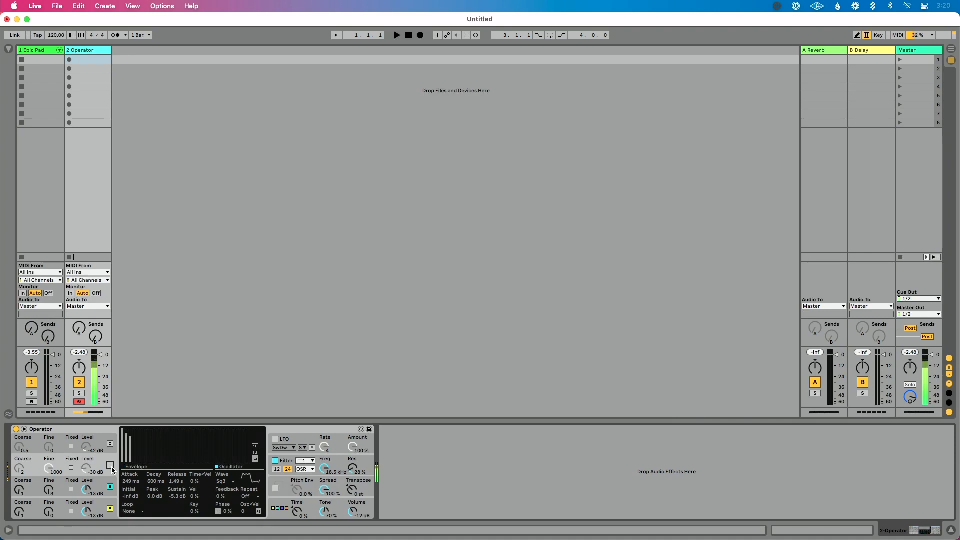
left_click(111, 465)
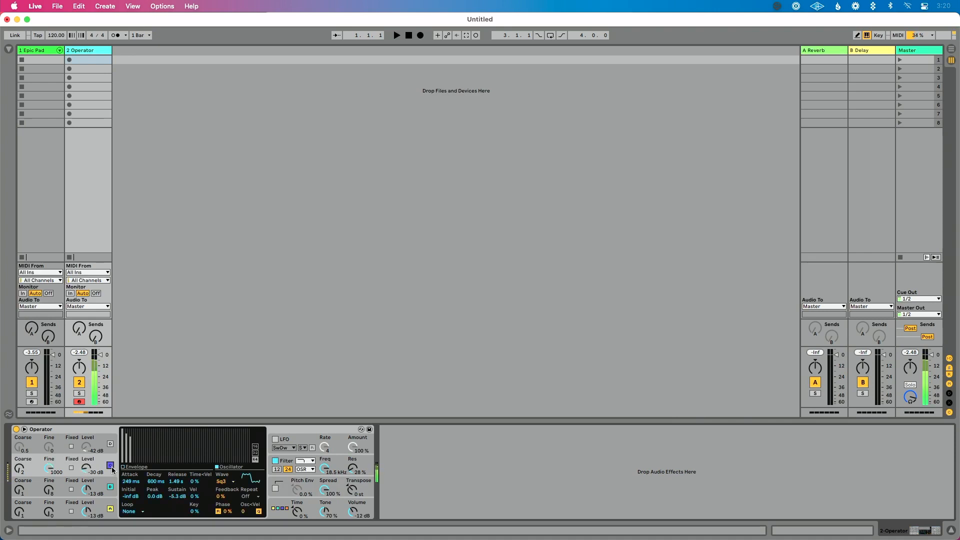
Audition oscillator C at different levels and leave its level at -32 dB with Coarse at 2.
left_click_drag(86, 471, 85, 450)
left_click_drag(85, 471, 86, 480)
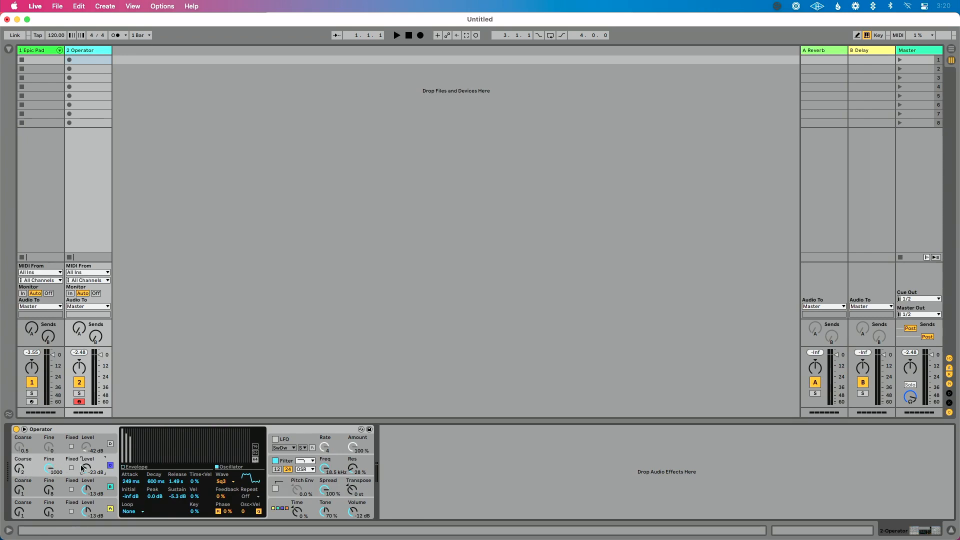
left_click_drag(85, 469, 85, 468)
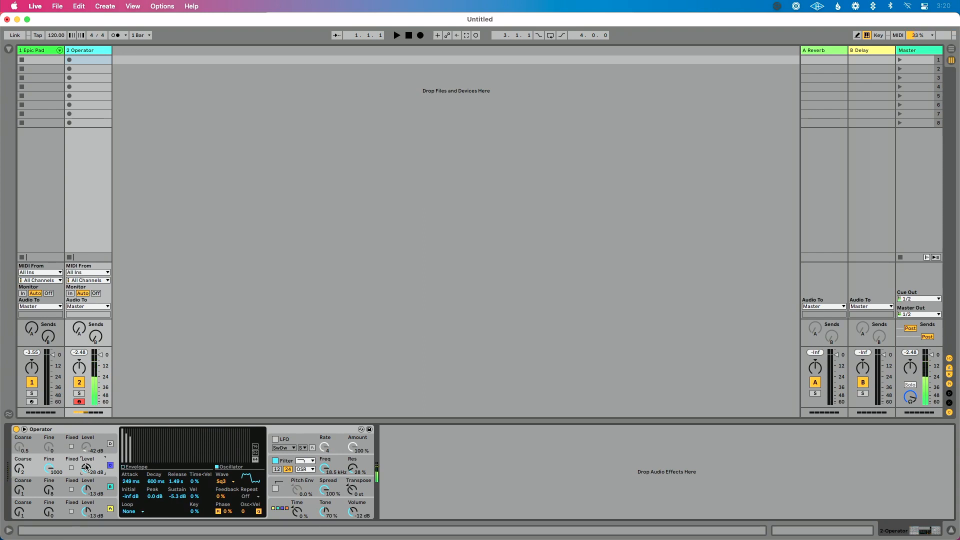
left_click_drag(86, 467, 85, 463)
left_click_drag(86, 467, 86, 468)
left_click_drag(20, 468, 20, 464)
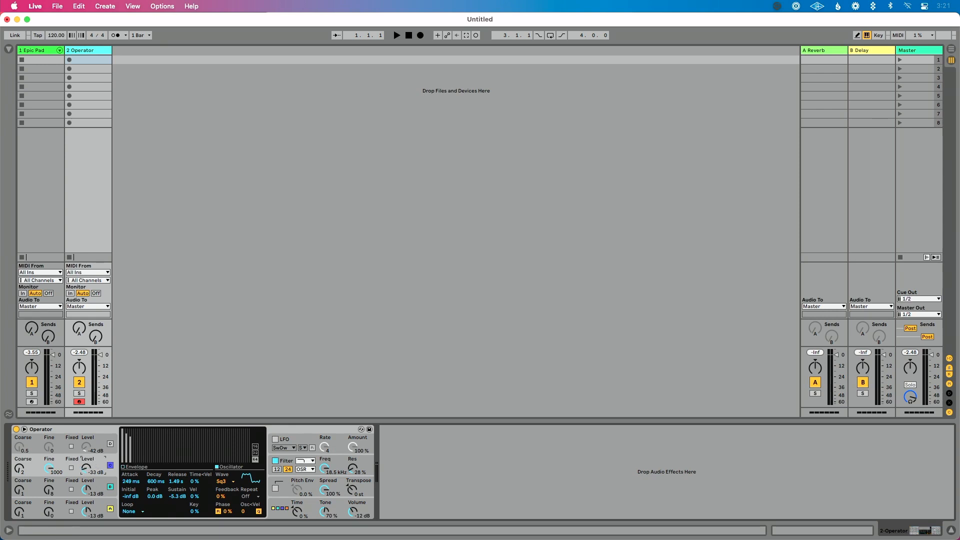
Switch on oscillator D and set its level to -32 dB, checking the Sub Gain macro on the Epic Pad track.
left_click(110, 443)
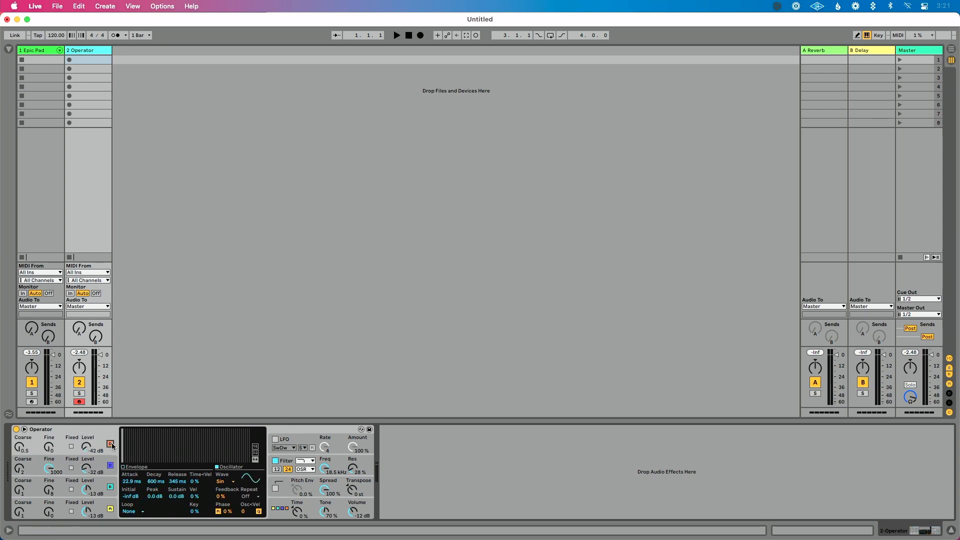
left_click_drag(97, 441, 98, 427)
left_click(45, 60)
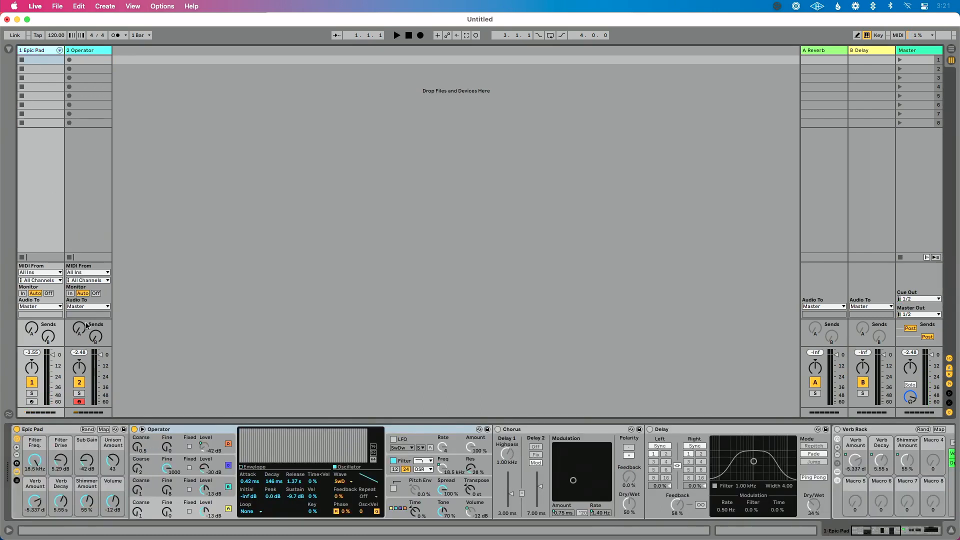
left_click(86, 49)
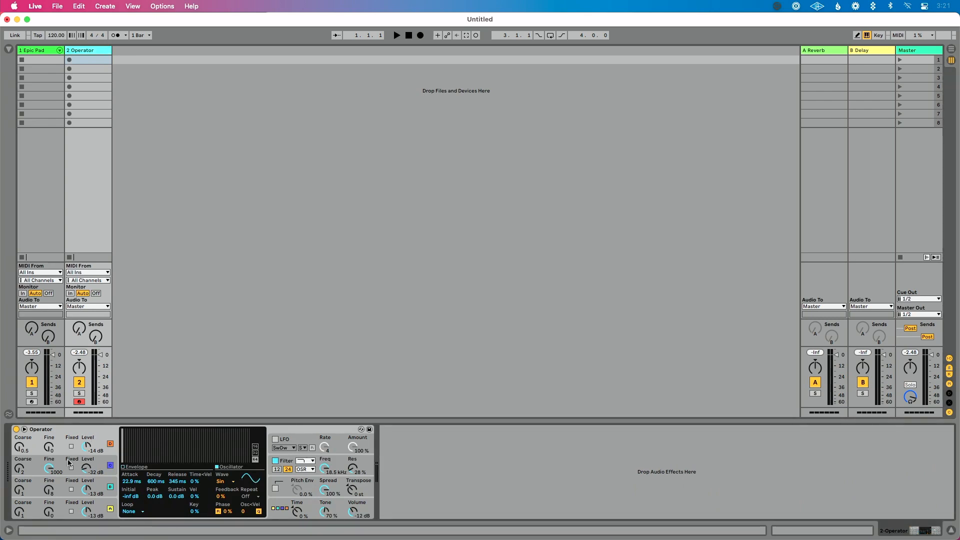
left_click(43, 59)
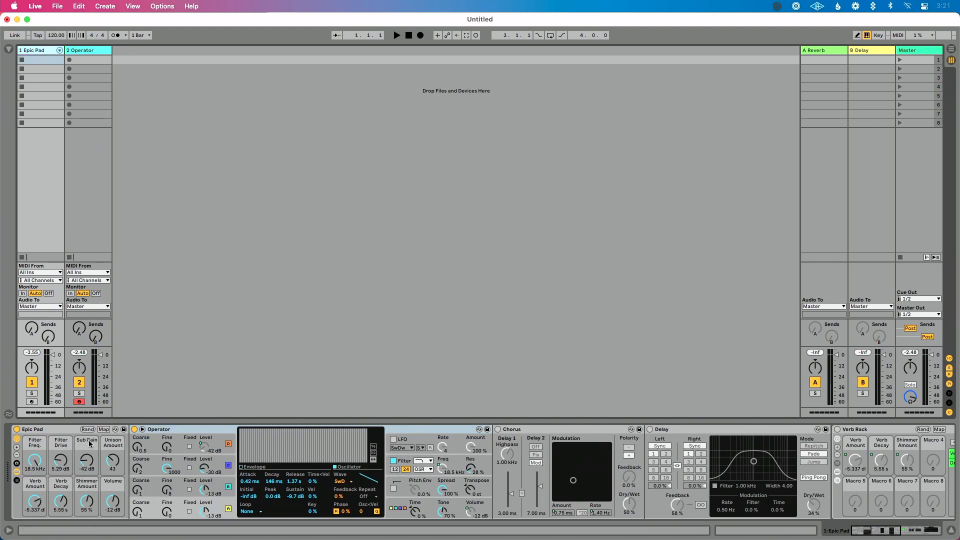
left_click(89, 56)
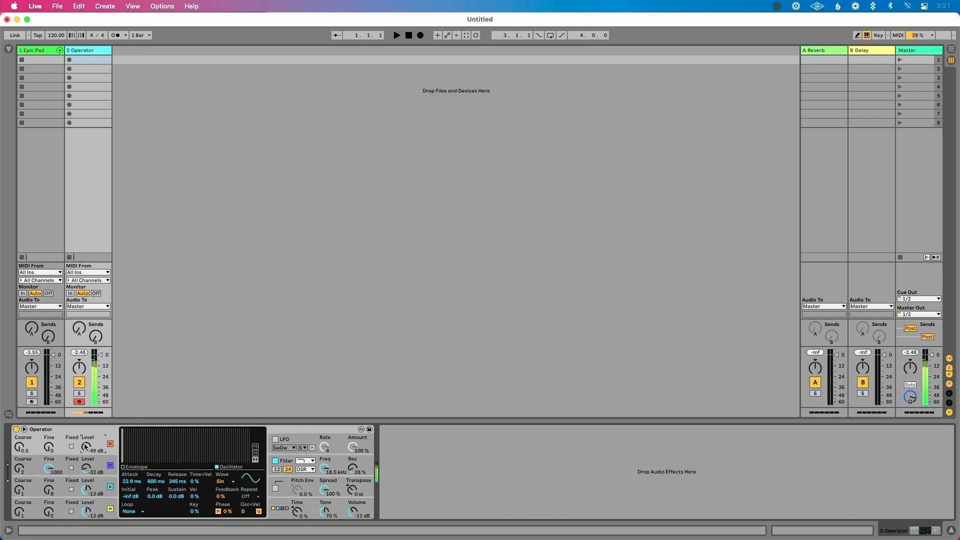
left_click_drag(86, 446, 86, 420)
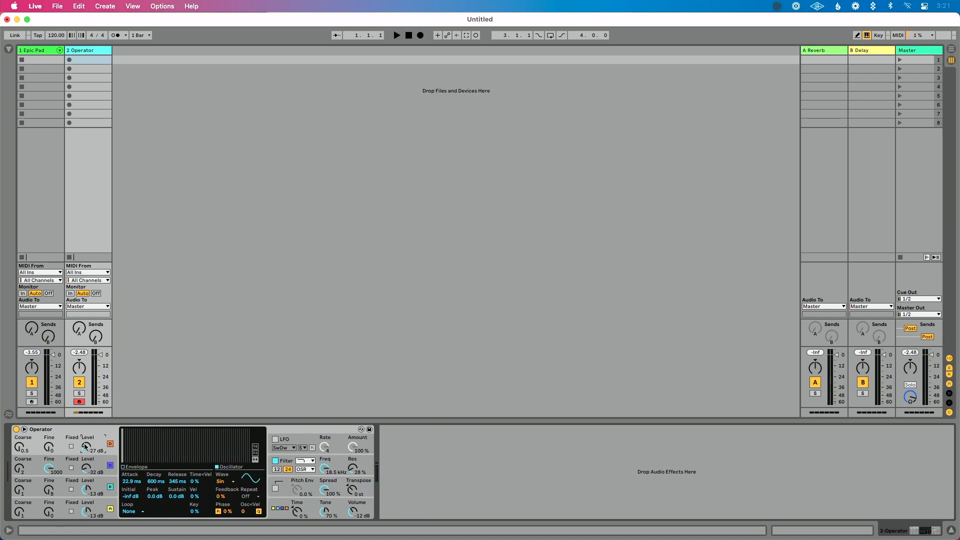
left_click_drag(86, 444, 86, 446)
Check the Epic Pad track's Chorus, then add the Chorus-Ensemble audio effect after Operator on the Operator track.
left_click(10, 48)
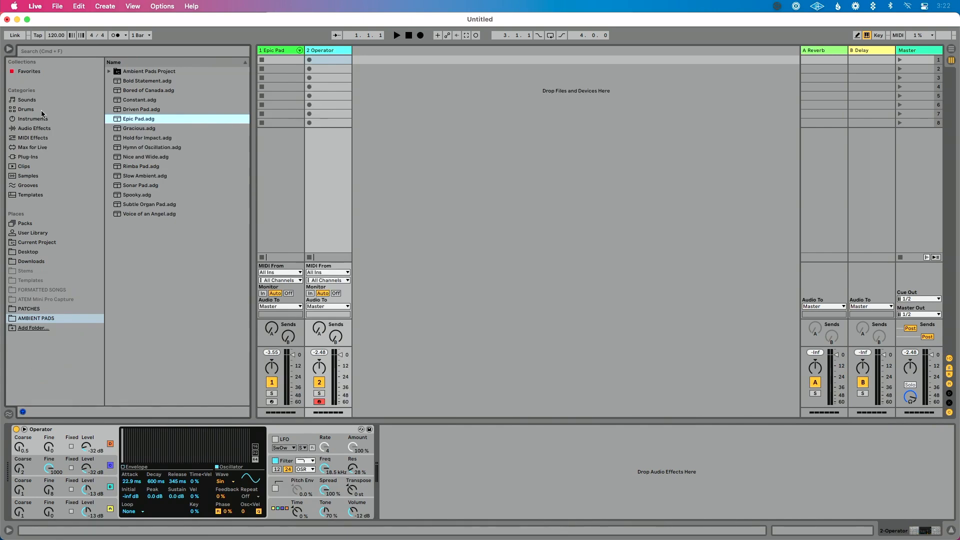
left_click(51, 128)
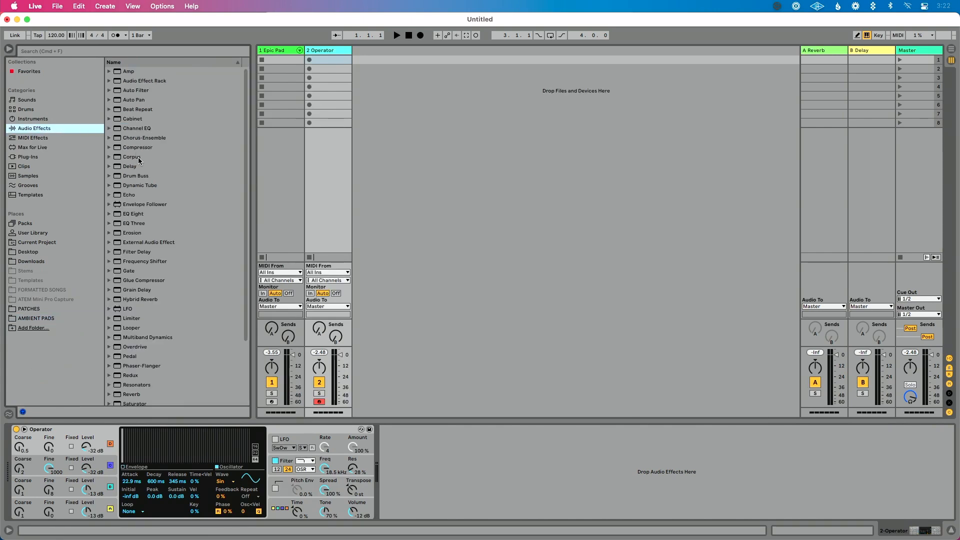
scroll(140, 160, "down", 1)
scroll(139, 160, "up", 1)
left_click(274, 51)
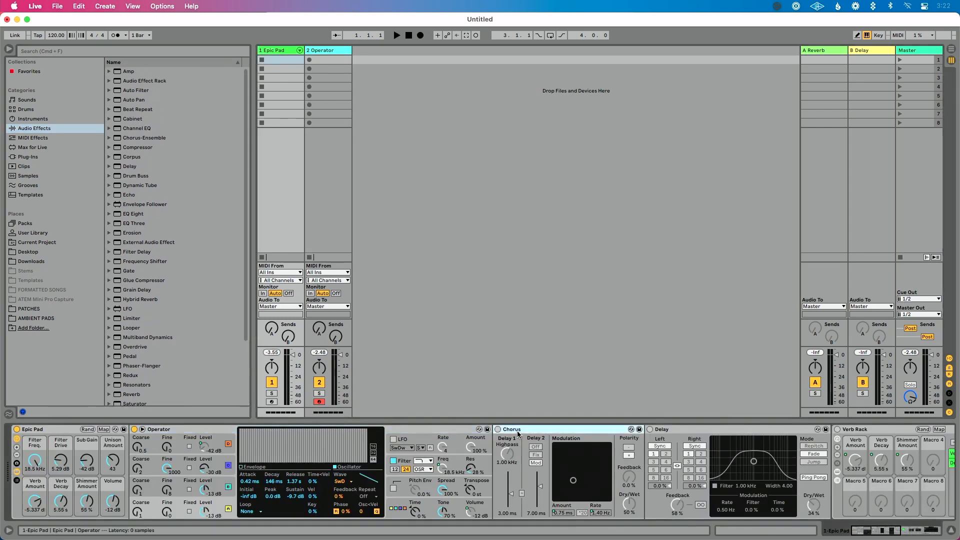
left_click(328, 56)
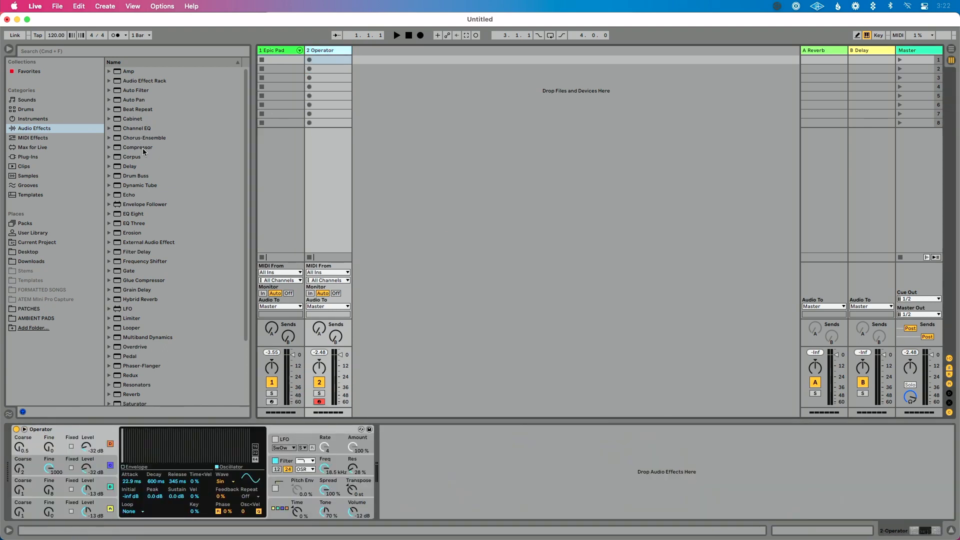
left_click_drag(143, 137, 436, 447)
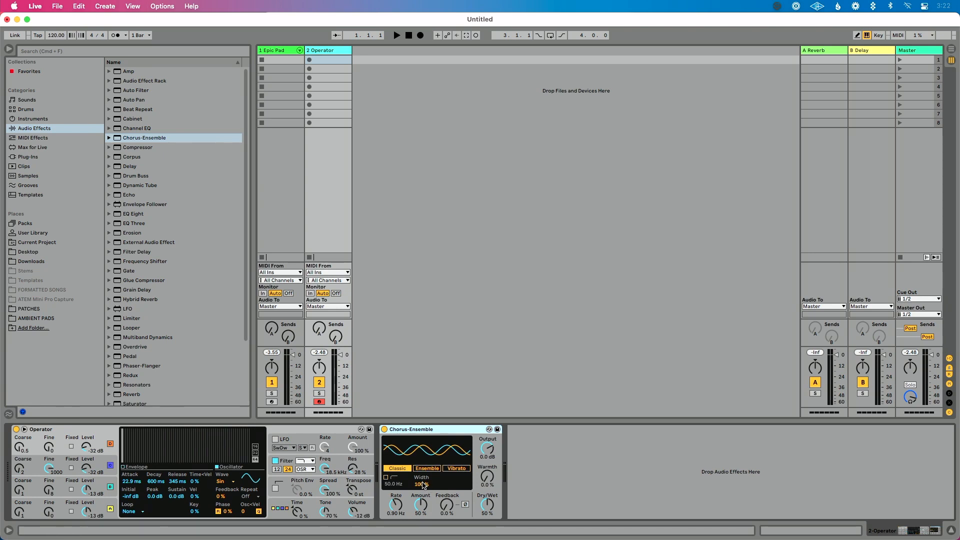
Set the Chorus-Ensemble rate to 0.52 Hz and its amount to 100 %.
mouse_move(396, 505)
left_mouse_down()
mouse_move(395, 480)
mouse_move(395, 506)
left_mouse_up()
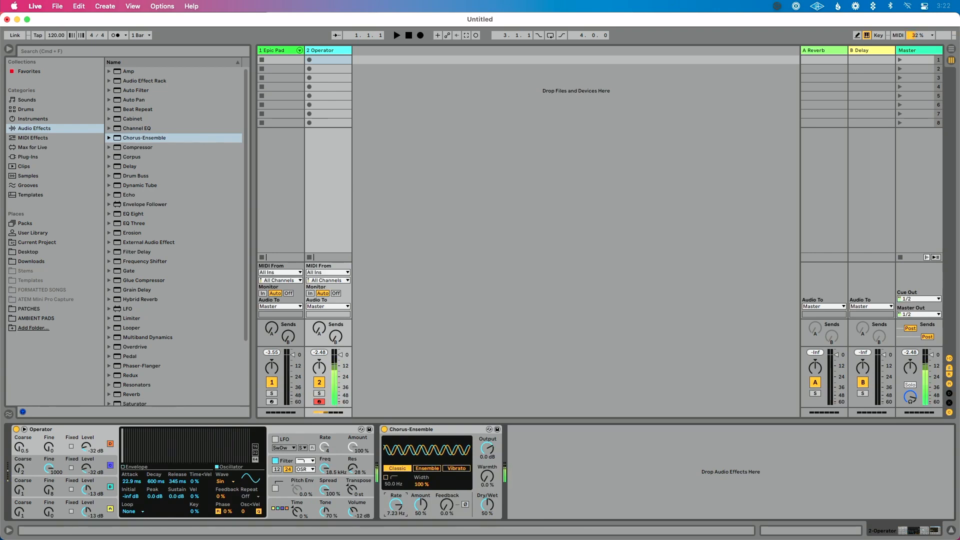
left_click_drag(395, 505, 395, 520)
left_click_drag(427, 503, 400, 504)
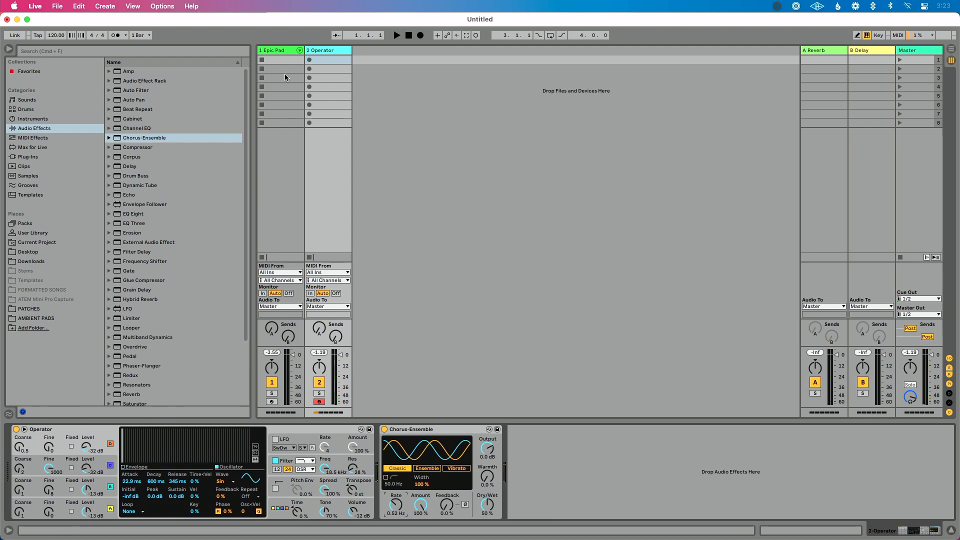
Review the Epic Pad track's effect chain, then add the Delay effect after Chorus-Ensemble on the Operator track.
left_click(281, 51)
left_click(549, 478)
scroll(549, 478, "right", 5)
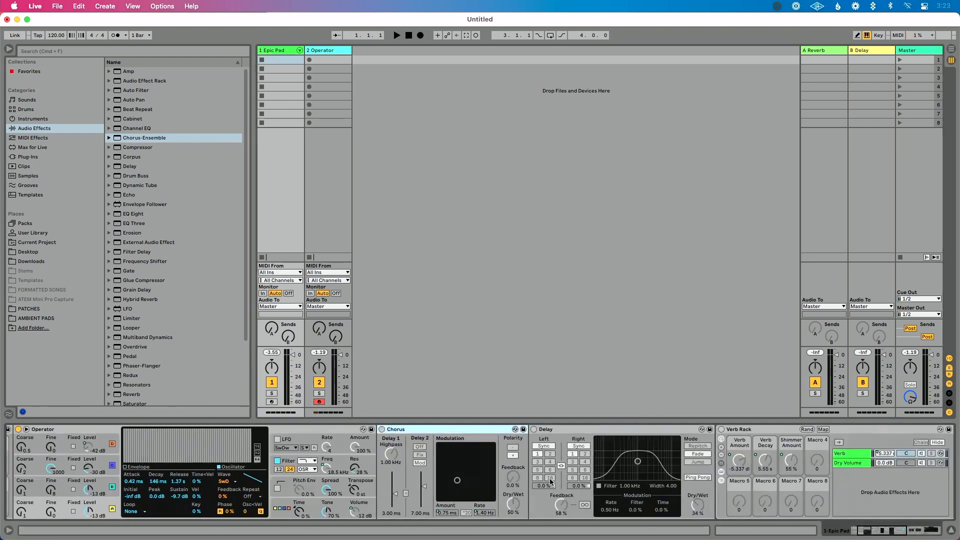
left_click(497, 430)
left_click(309, 61)
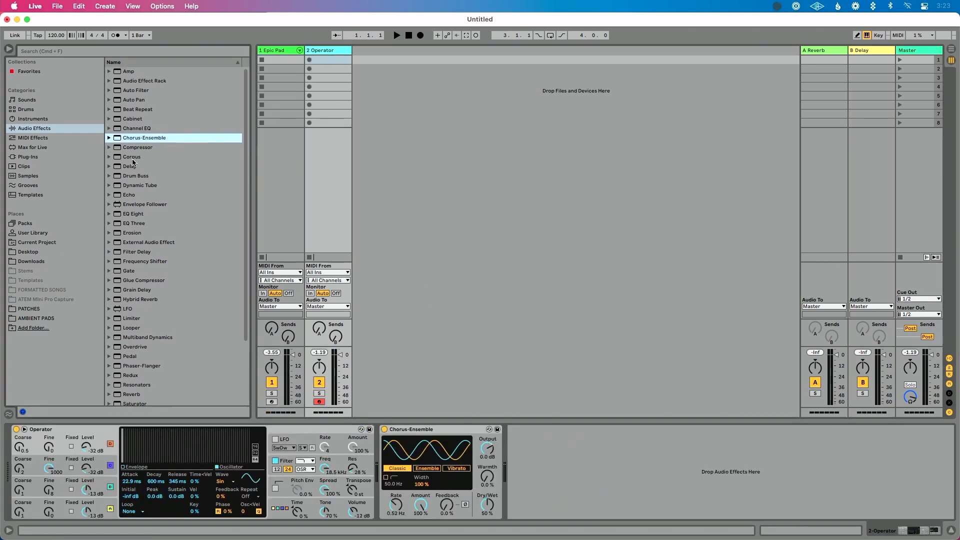
left_click_drag(129, 166, 332, 56)
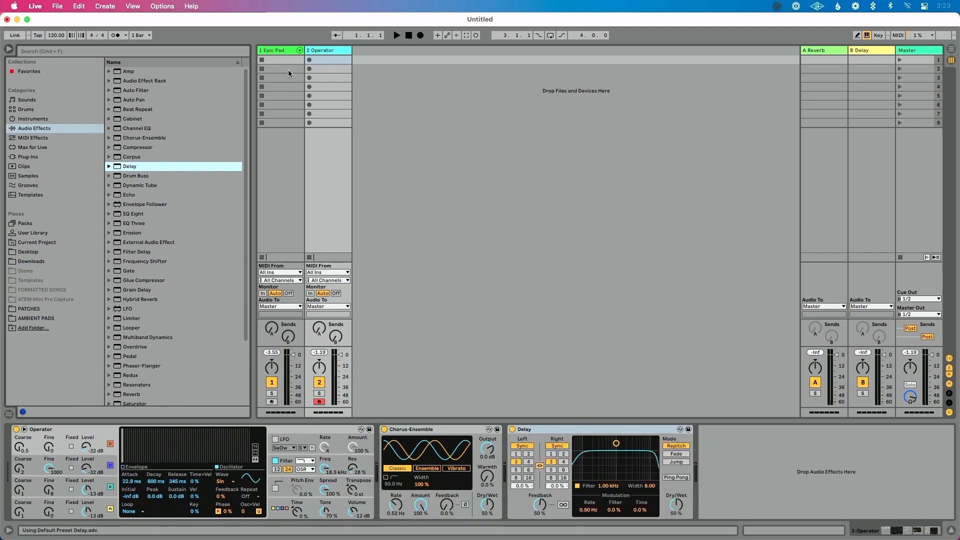
Turn on the Epic Pad track's Delay for reference and set the Operator track's left delay time to 1 sixteenth.
left_click(280, 51)
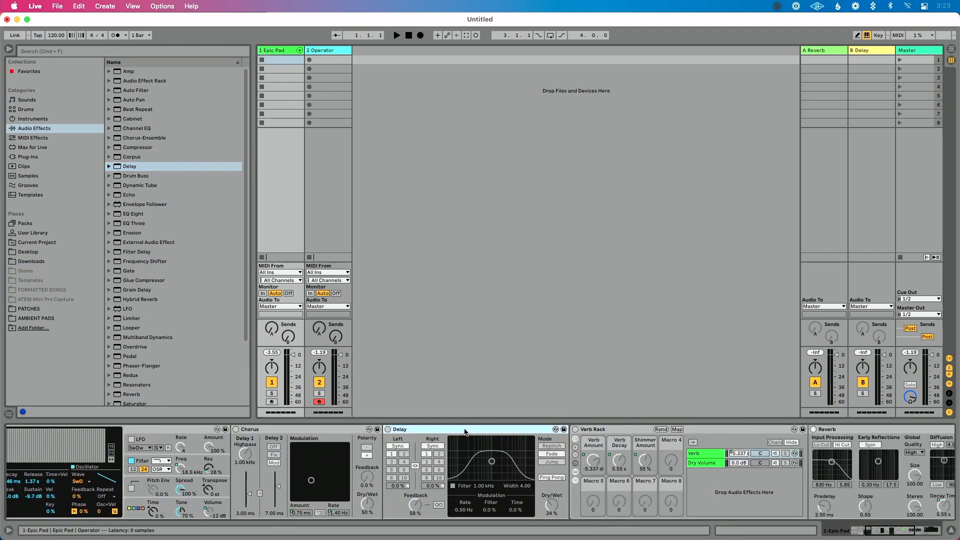
key("0")
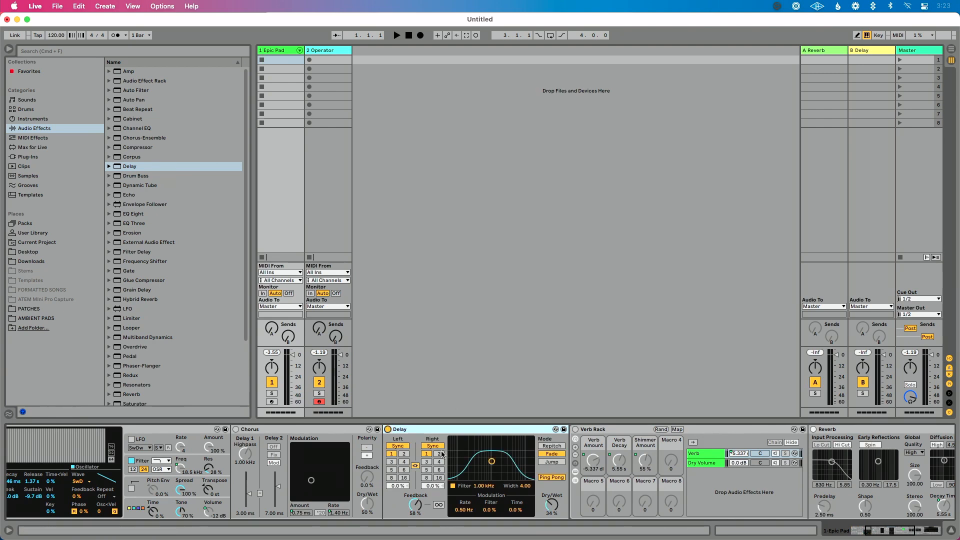
left_click(336, 50)
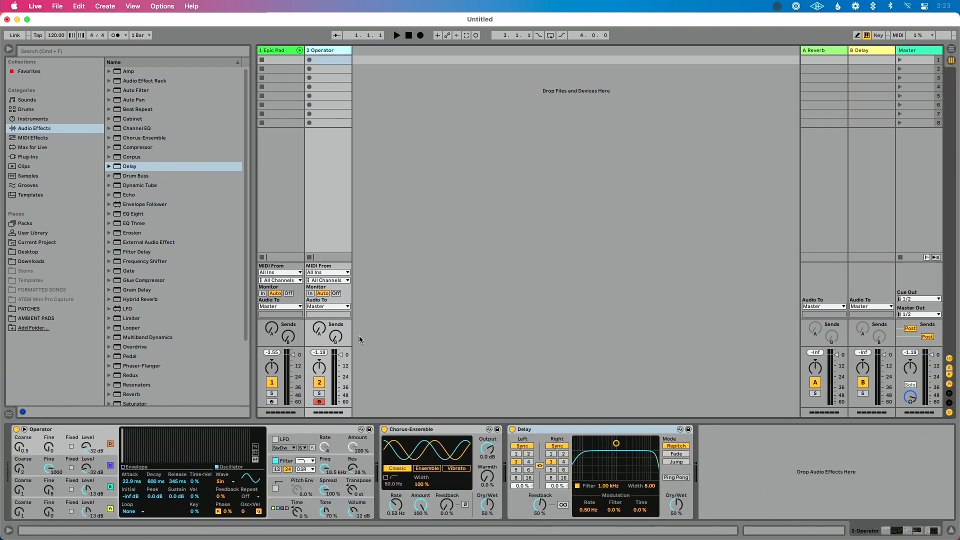
left_click(540, 464)
left_click(516, 454)
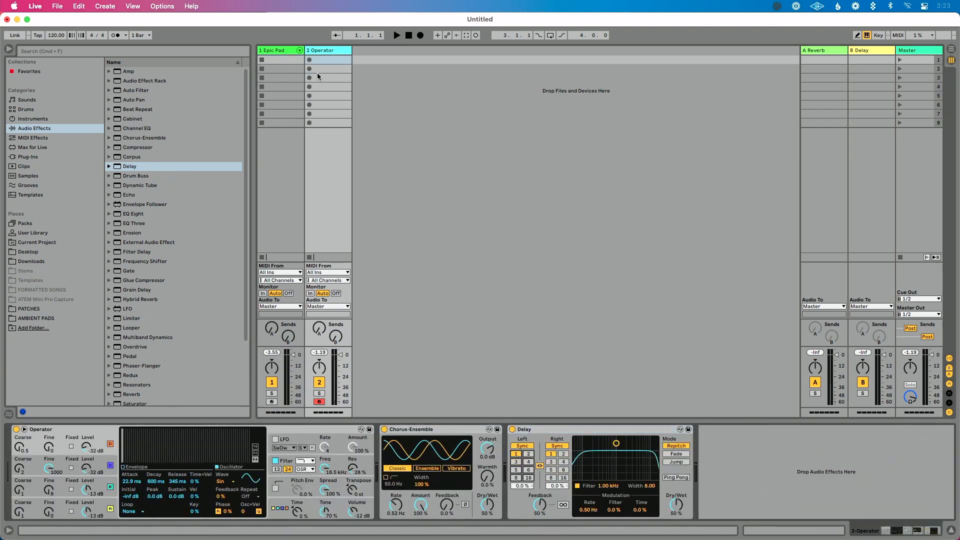
Set the Operator track's Delay feedback to 60 %, comparing against the Epic Pad track's Delay settings.
left_click(287, 52)
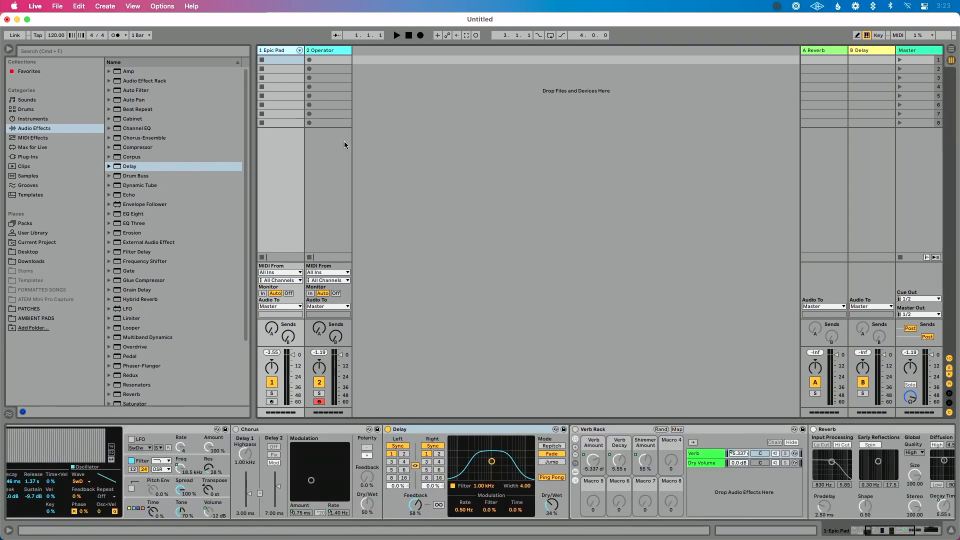
left_click(340, 50)
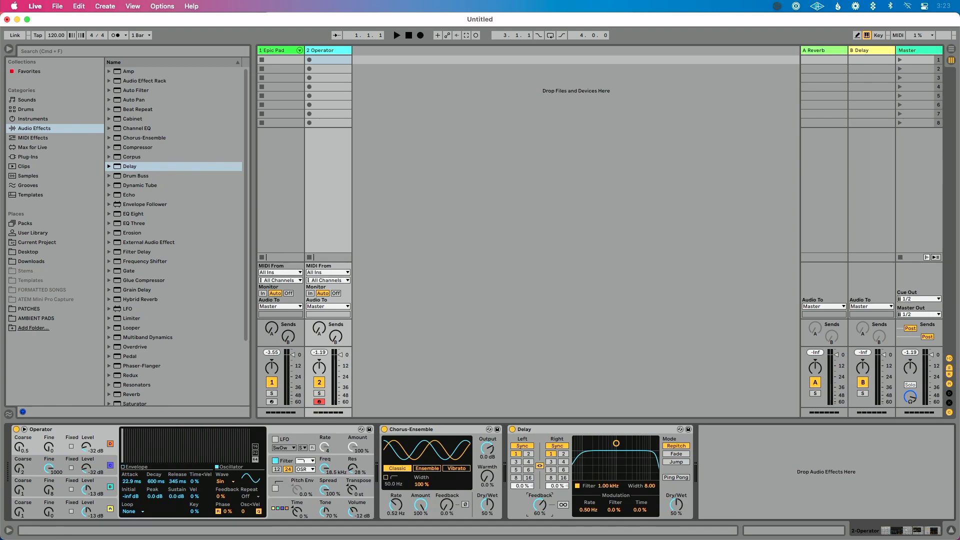
left_click(283, 52)
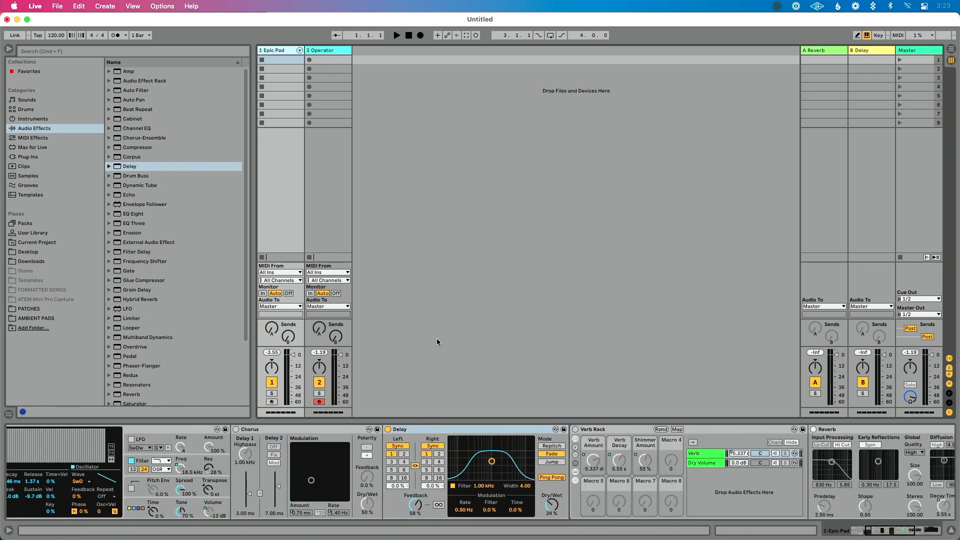
Set the Operator track's Delay filter width to 3.89, using the Epic Pad track's Delay as reference.
left_click(337, 60)
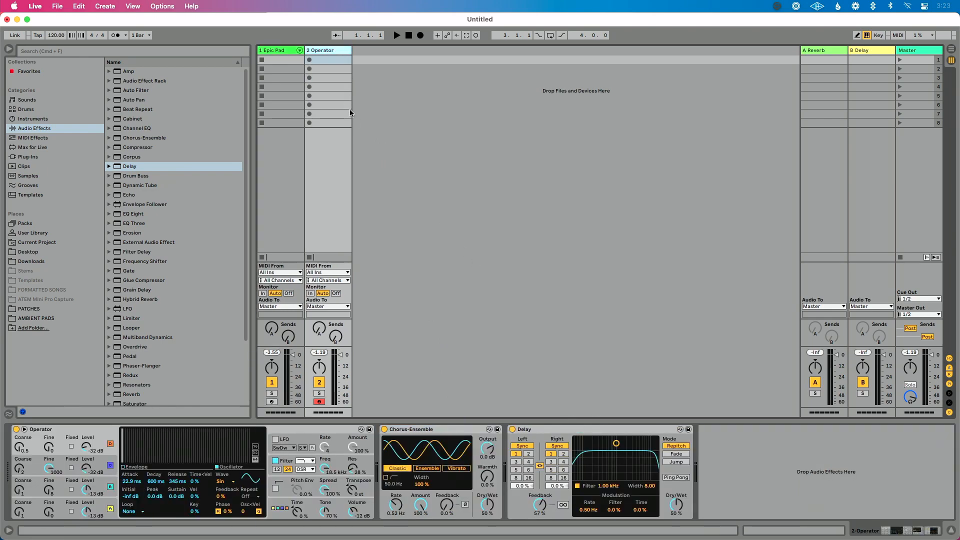
left_click(283, 50)
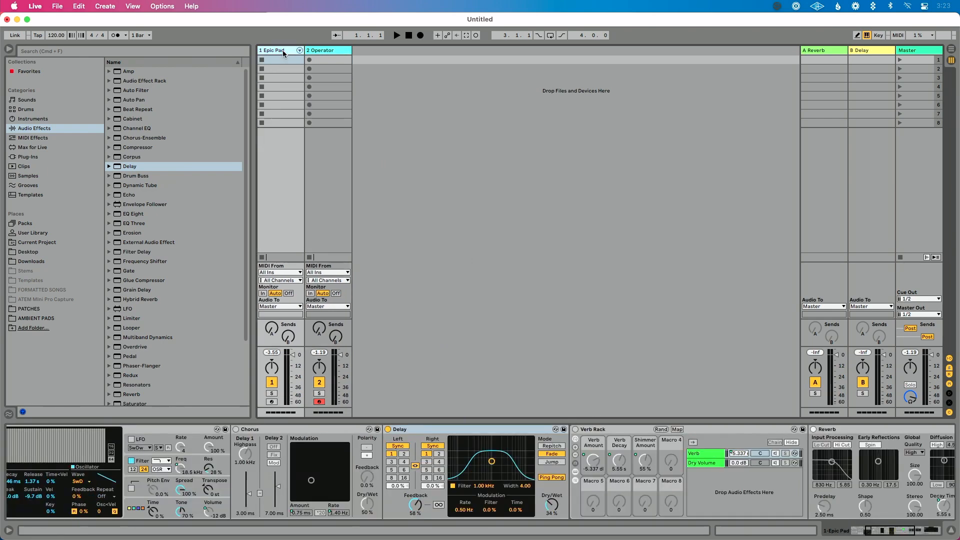
left_click(324, 51)
left_click_drag(644, 486, 644, 515)
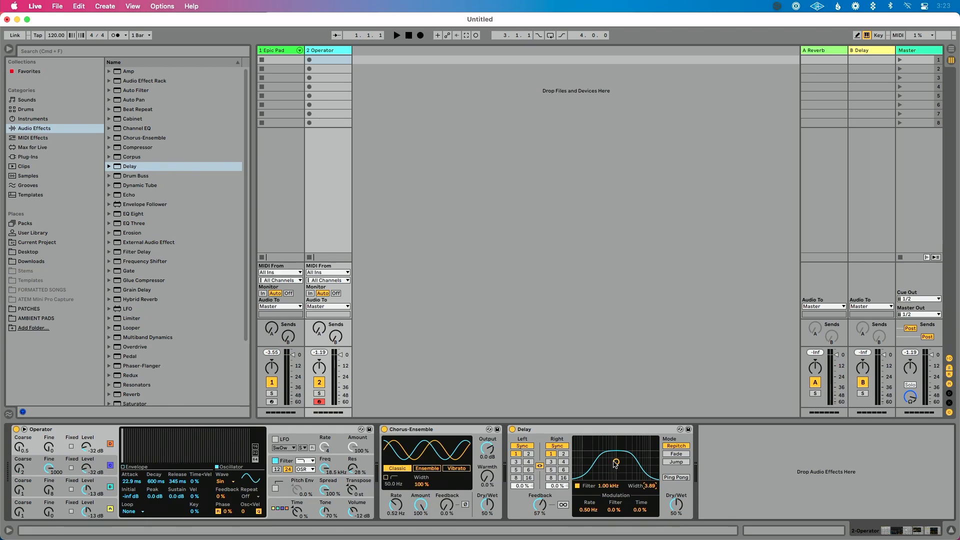
Recheck the Epic Pad track's Delay, then audition the Operator track's Repitch delay mode by switching the right delay time to 4 sixteenths and back to 1.
left_click(278, 50)
left_click(320, 52)
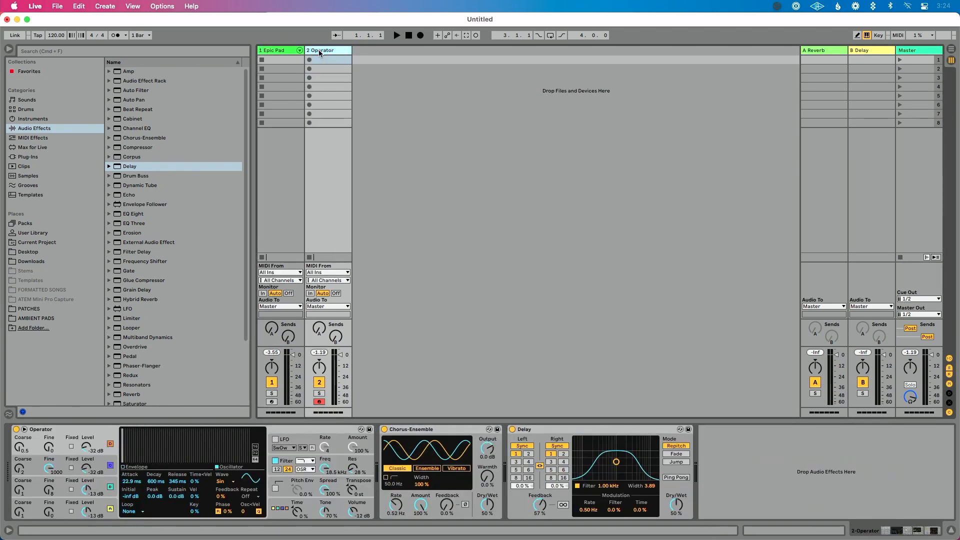
left_click(678, 454)
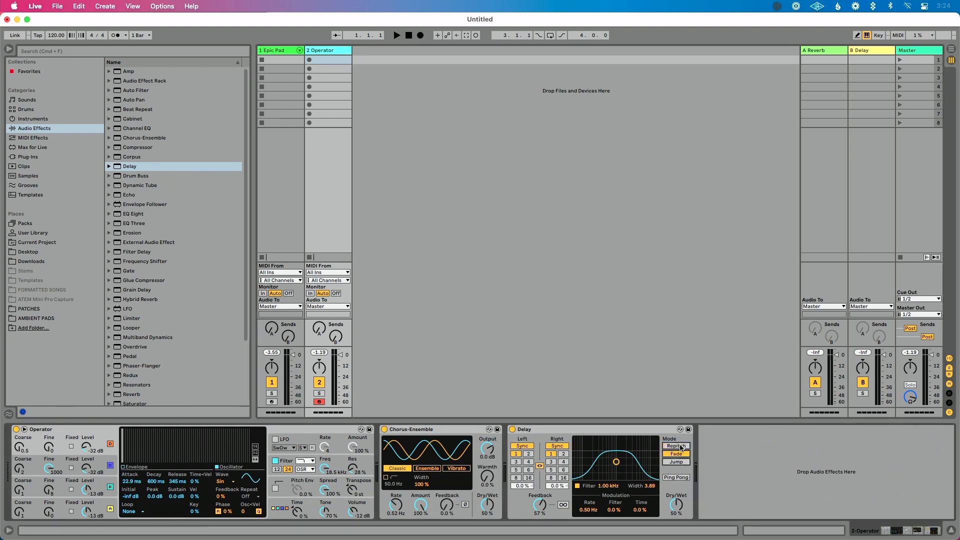
left_click(681, 454)
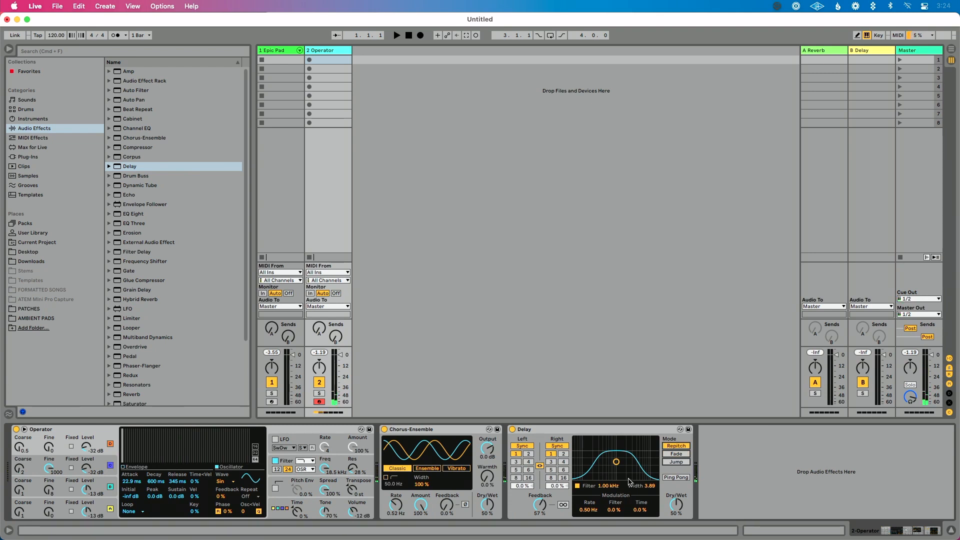
left_click(564, 462)
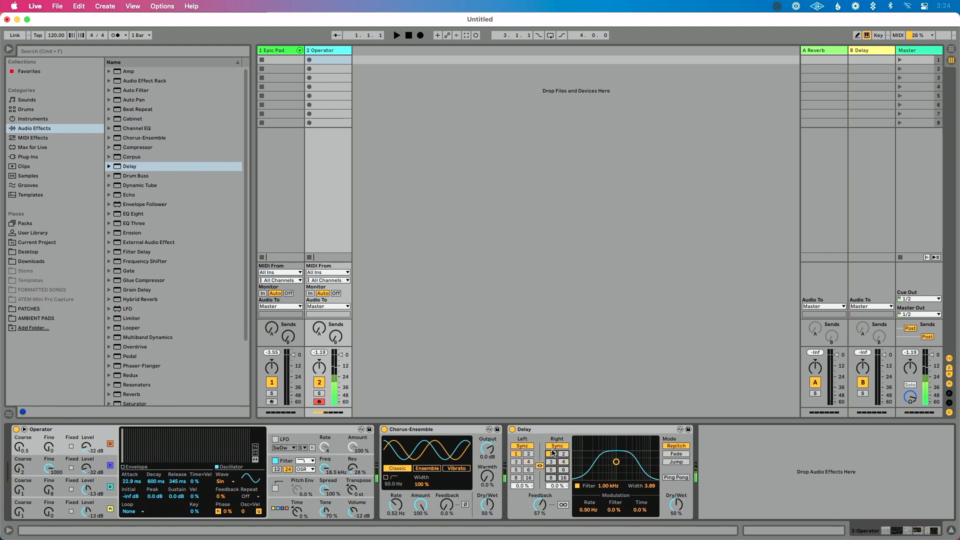
left_click(552, 454)
Set the Operator track's Delay mode to Fade and audition it by switching the right delay time to 4 sixteenths and back to 1.
left_click(675, 454)
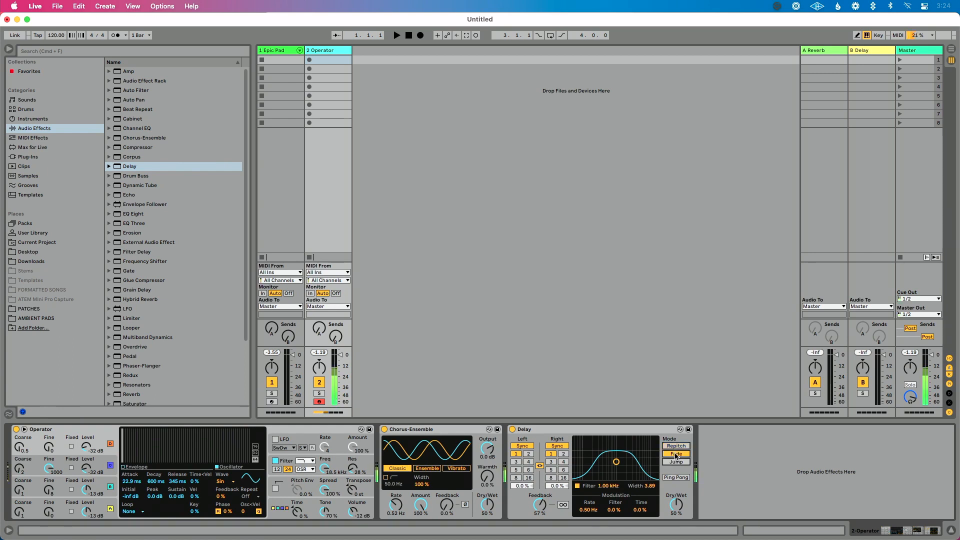
left_click(563, 462)
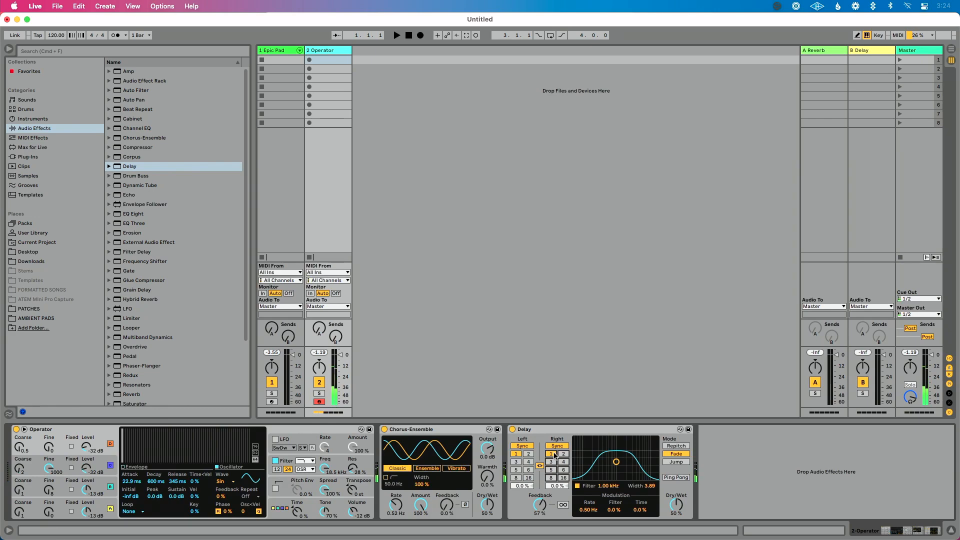
left_click(552, 454)
Turn on Ping Pong in the Operator track's Delay after comparing it with the Epic Pad track's Delay.
left_click(281, 51)
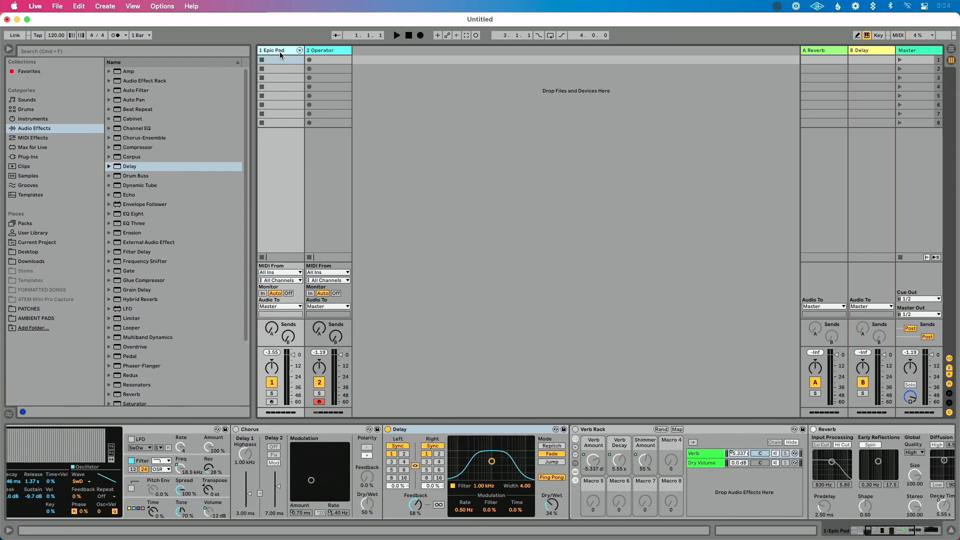
left_click(320, 52)
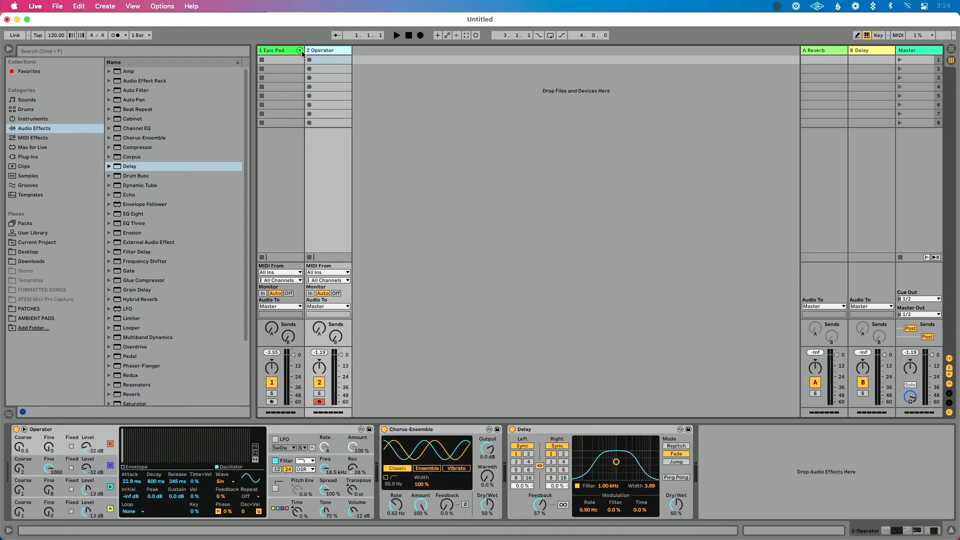
left_click(287, 52)
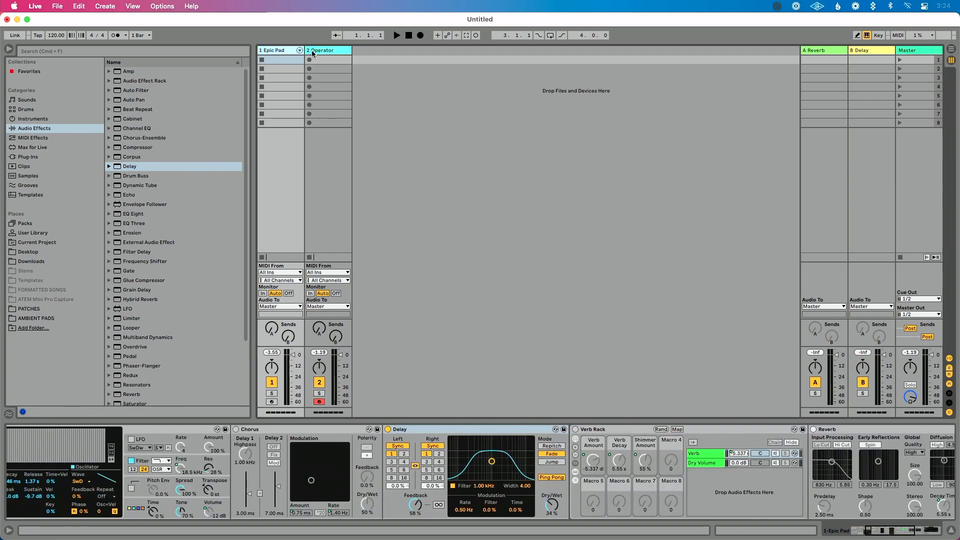
left_click(314, 52)
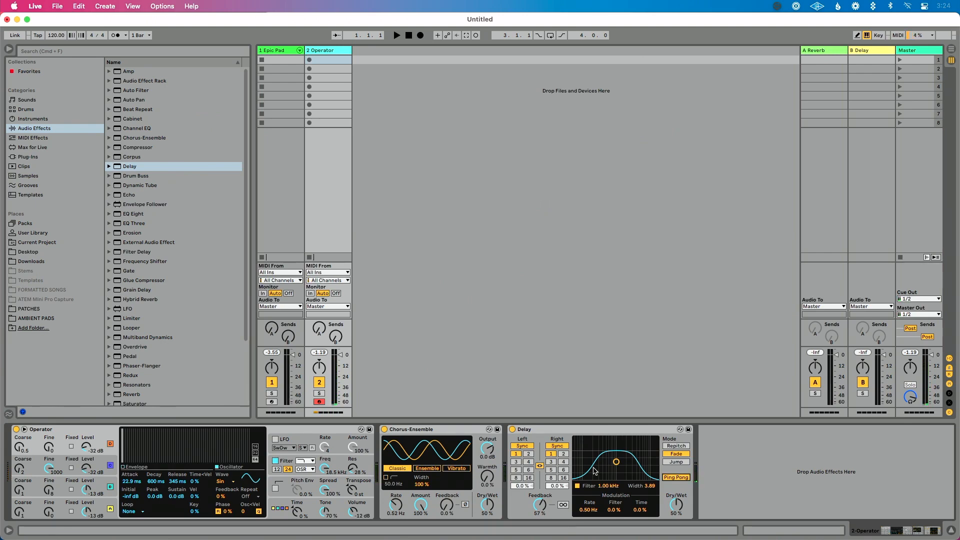
Arm the Epic Pad track and turn on its Chorus effect for reference.
left_click(286, 50)
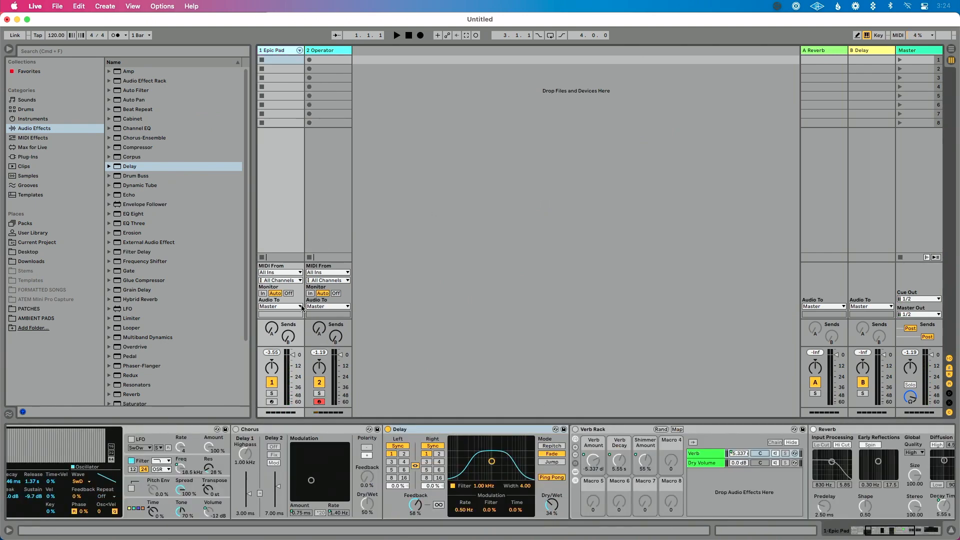
left_click(238, 430)
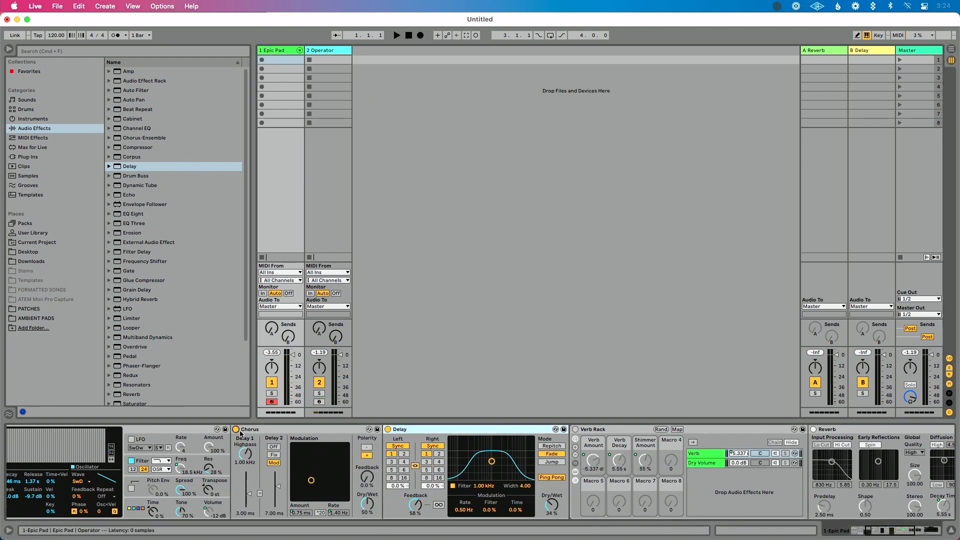
scroll(257, 447, "left", 5)
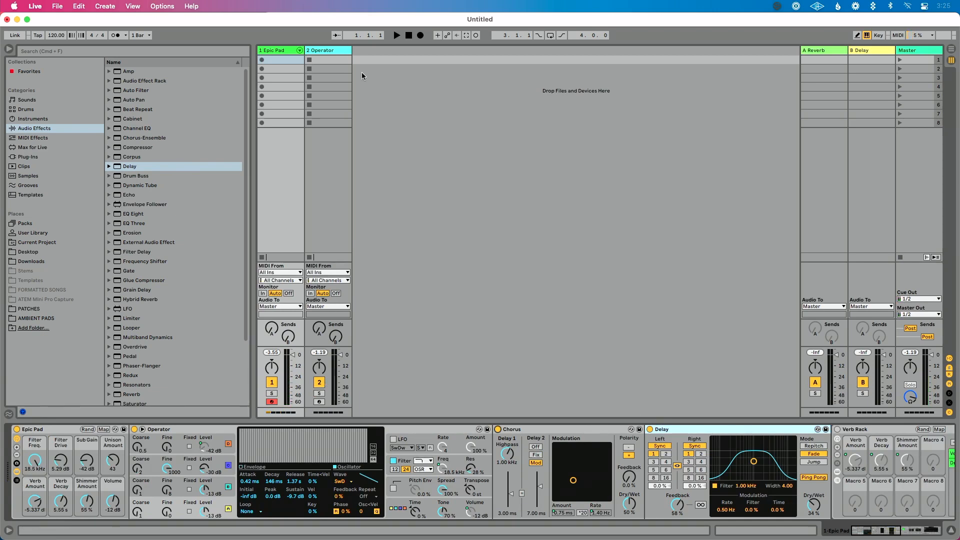
Arm the Operator track again and set its Delay Dry/Wet to 34 %.
left_click(332, 50)
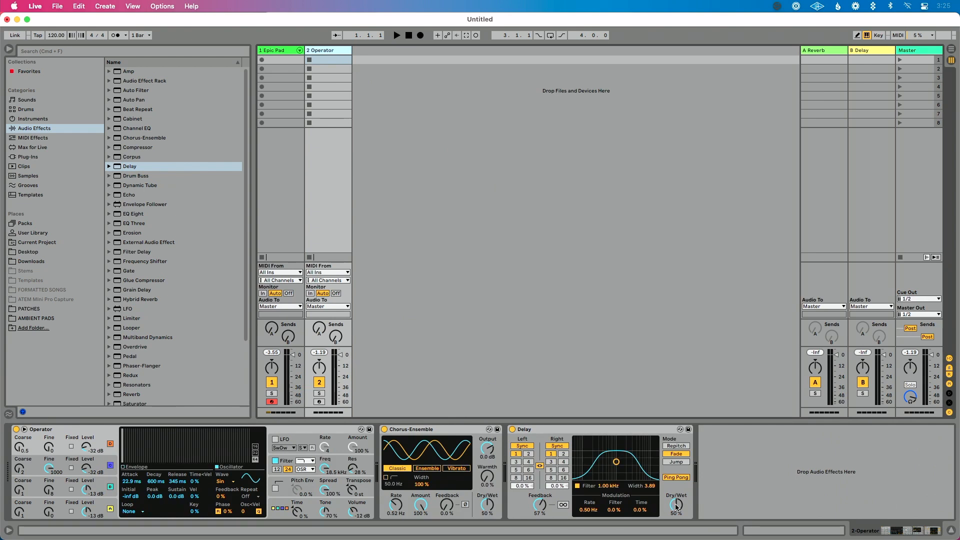
left_click(319, 402)
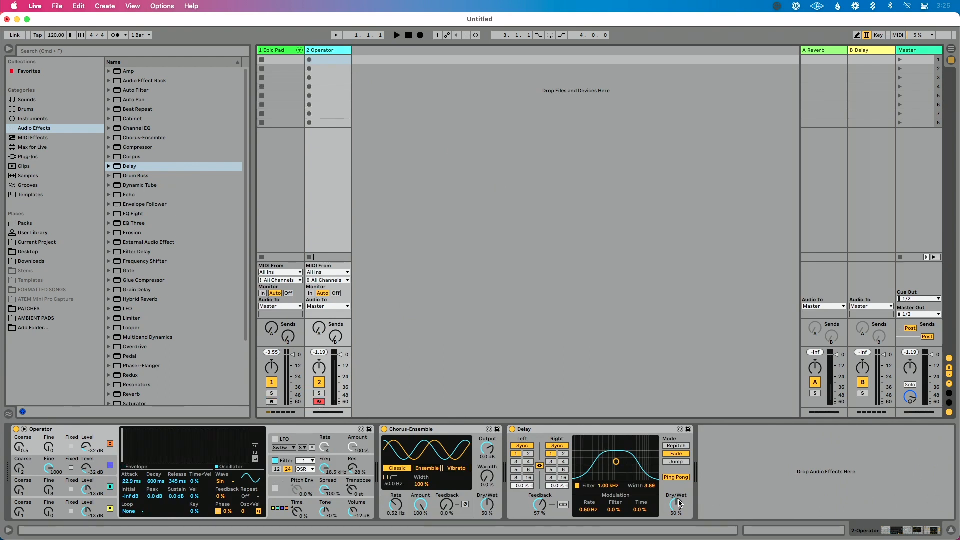
left_click_drag(679, 503, 679, 504)
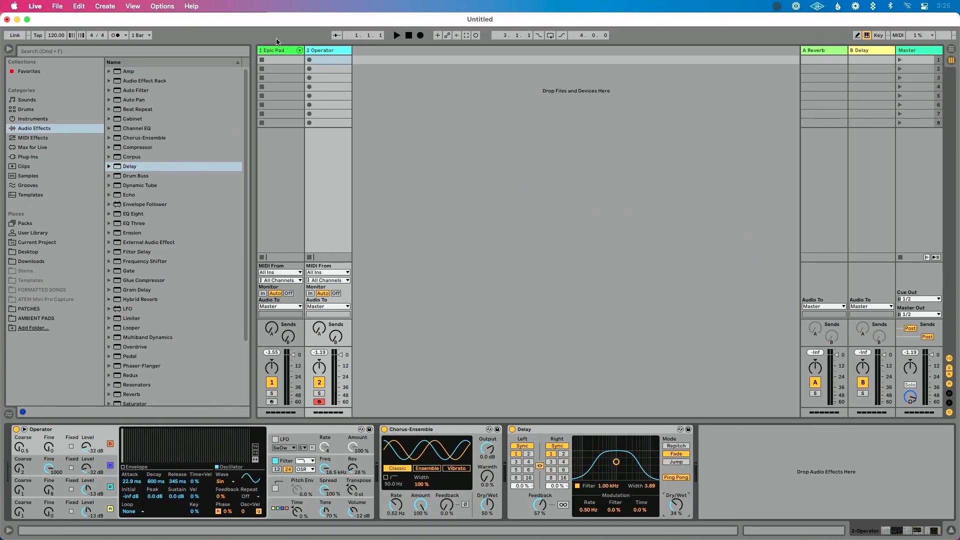
Check the reverbs in the Epic Pad track's Verb Rack, then add the Reverb effect after Delay on the Operator track.
left_click(278, 50)
scroll(562, 436, "right", 10)
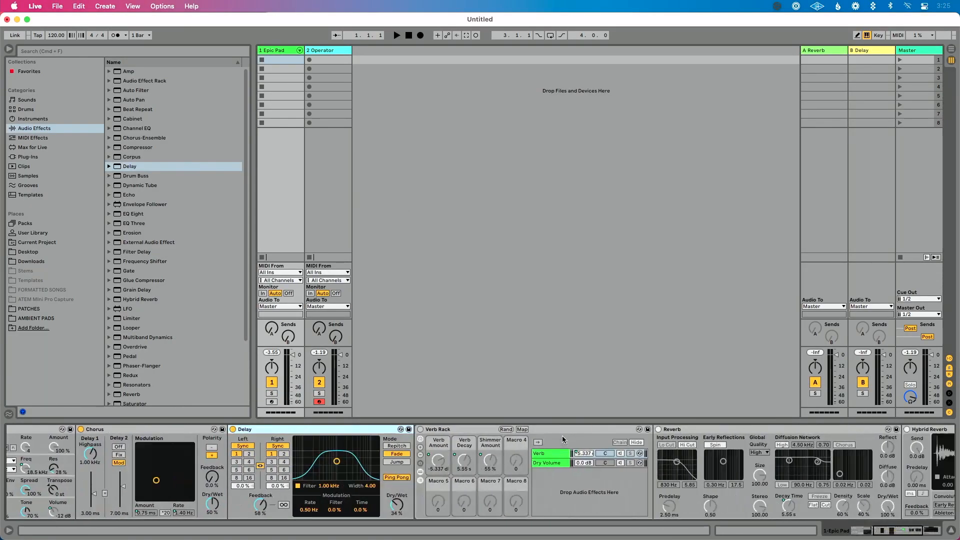
scroll(521, 436, "right", 2)
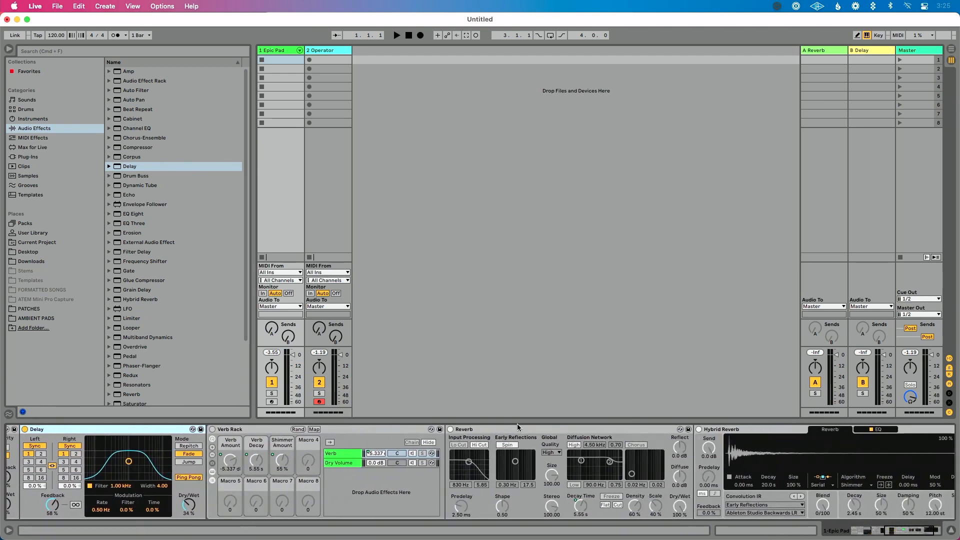
left_click(517, 429)
scroll(139, 254, "down", 5)
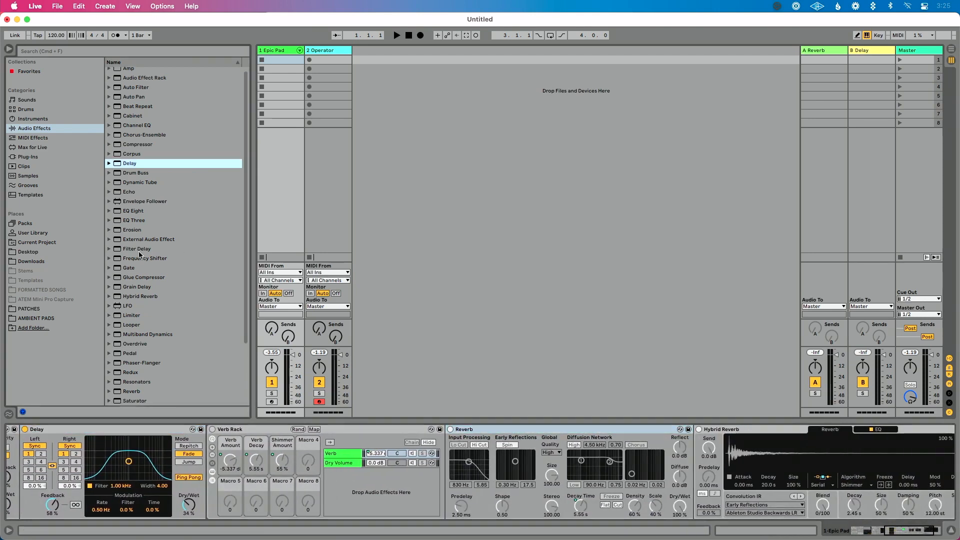
left_click(133, 315)
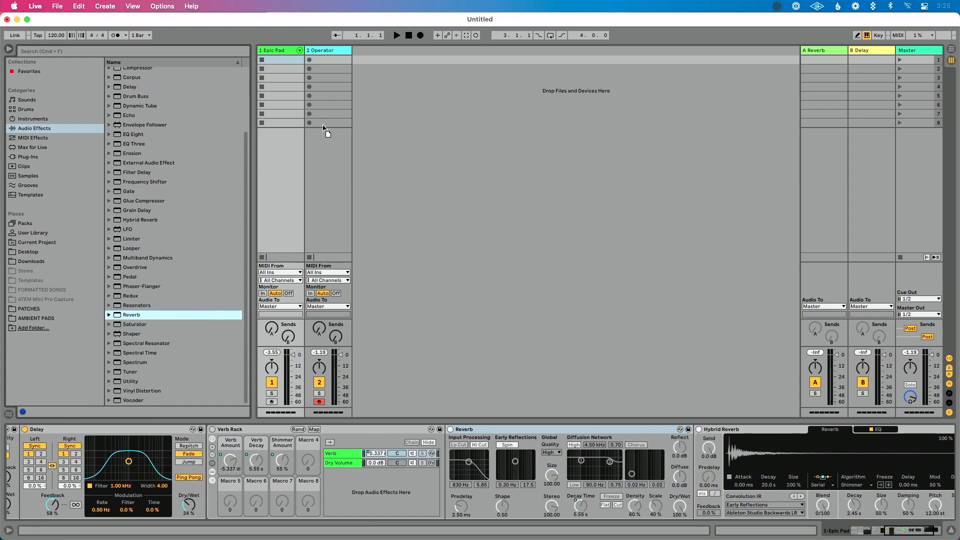
left_click(327, 50)
scroll(682, 459, "right", 2)
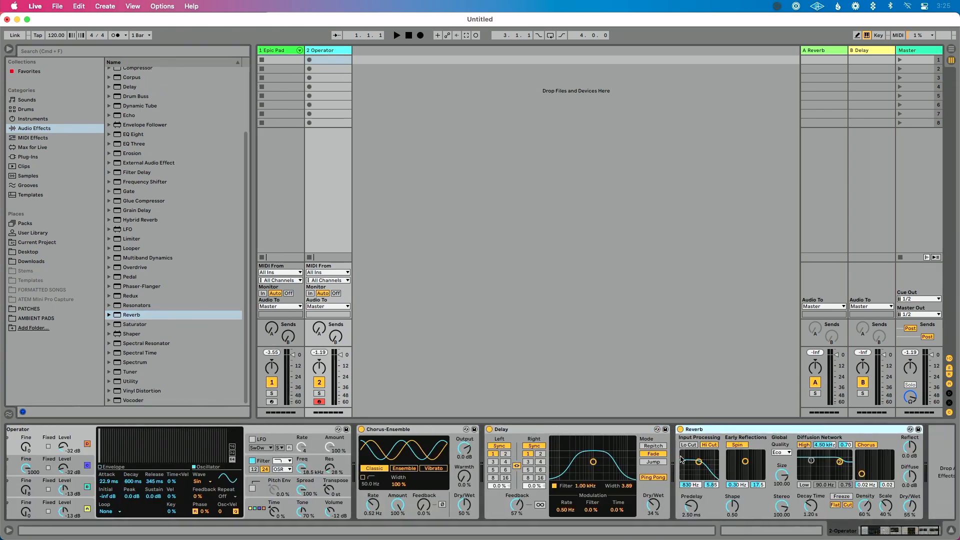
Following the Epic Pad track's Reverb, set the Operator track's Reverb Dry/Wet to 100 % and its global quality to High.
left_click(271, 50)
left_click(540, 442)
scroll(540, 442, "right", 4)
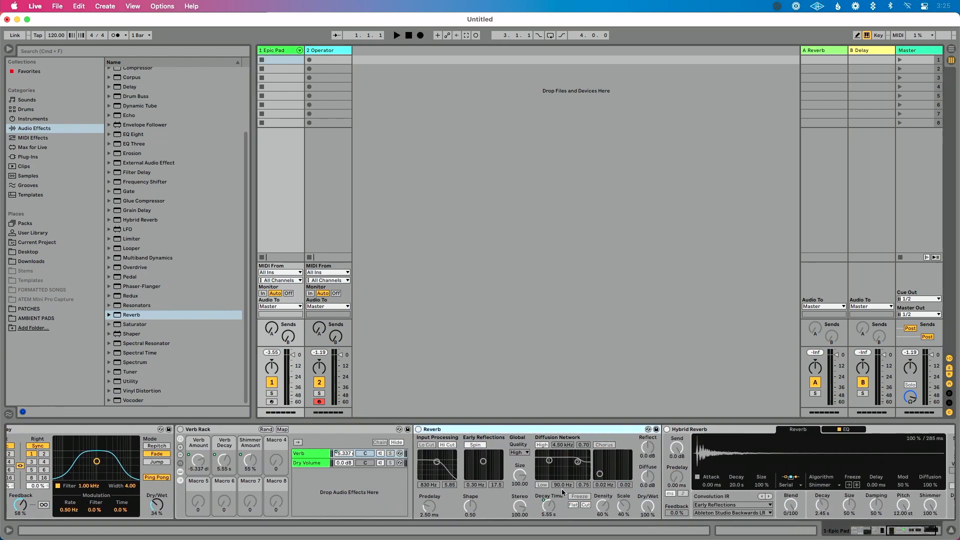
left_click(335, 52)
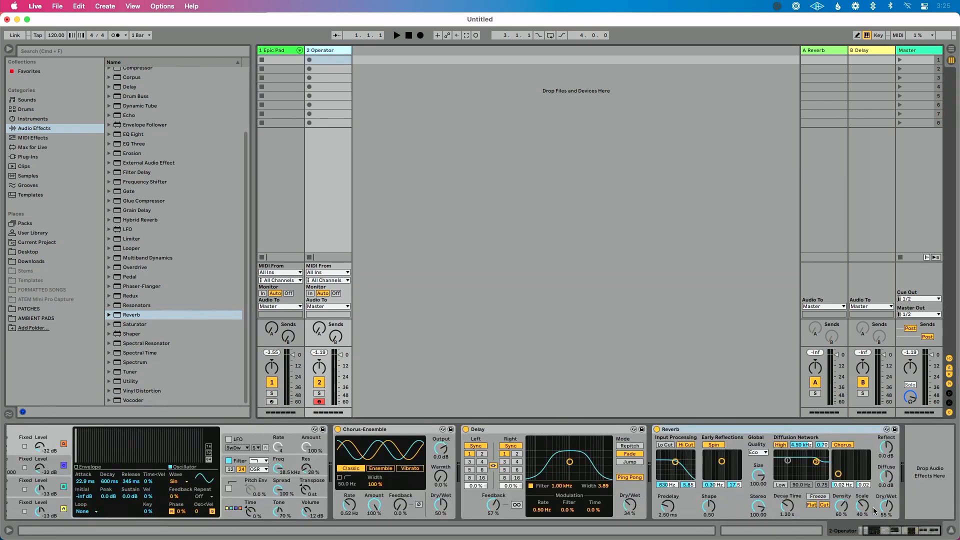
left_click_drag(884, 508, 884, 488)
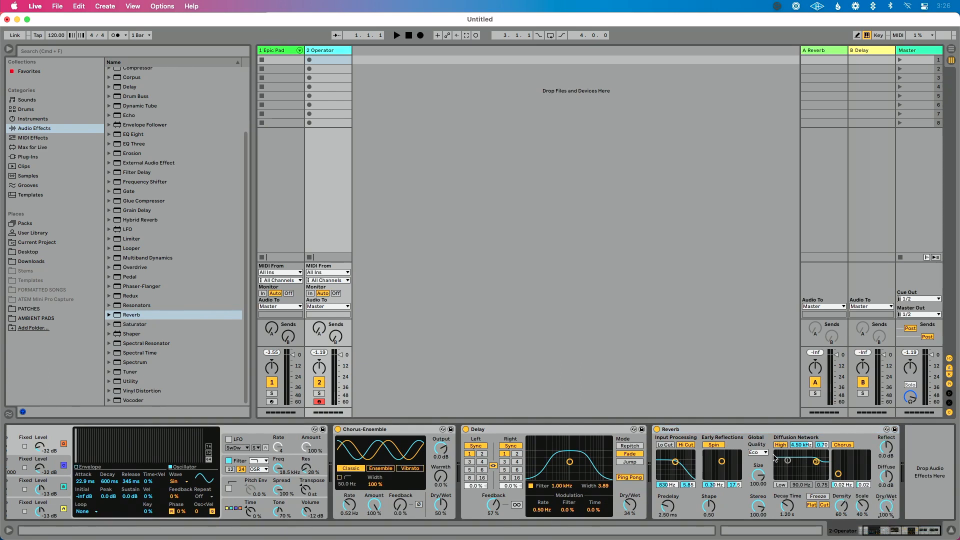
left_click(763, 452)
left_click(761, 475)
Set the Operator track's Reverb decay time to 5.70 s, using the Epic Pad track's Reverb as reference.
left_click(272, 56)
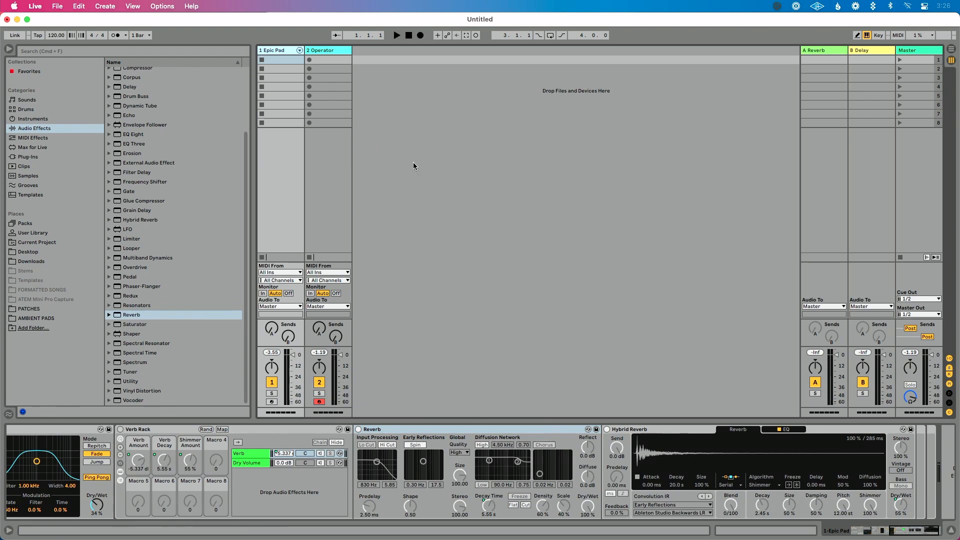
left_click(341, 52)
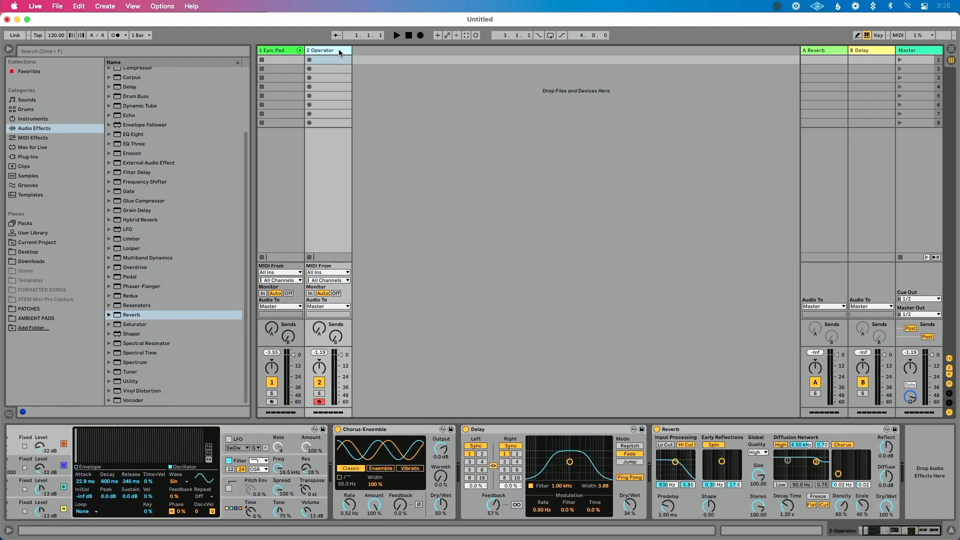
left_click(787, 507)
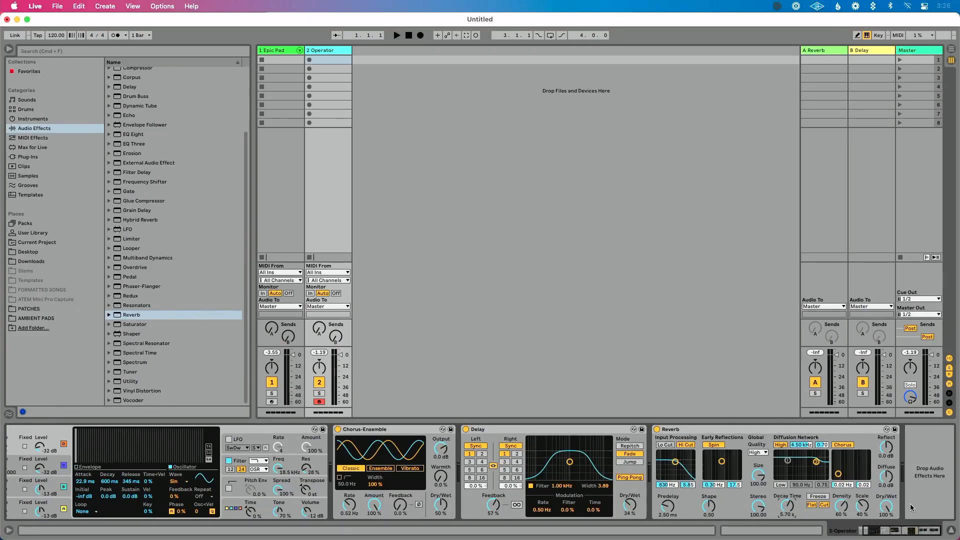
Compare the Operator track's sound with its Reverb off and on, then check its settings against the Epic Pad track's Reverb.
left_click(657, 429)
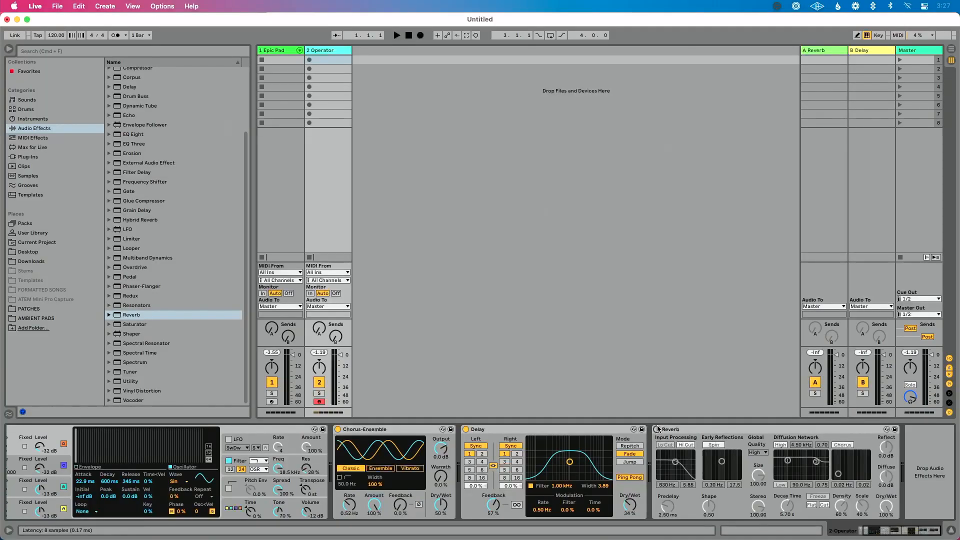
left_click(658, 429)
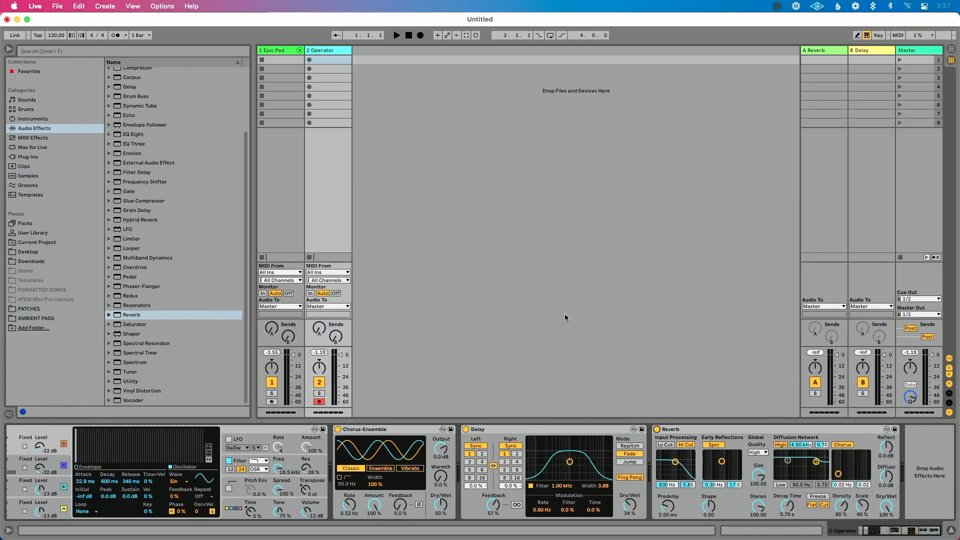
left_click(282, 50)
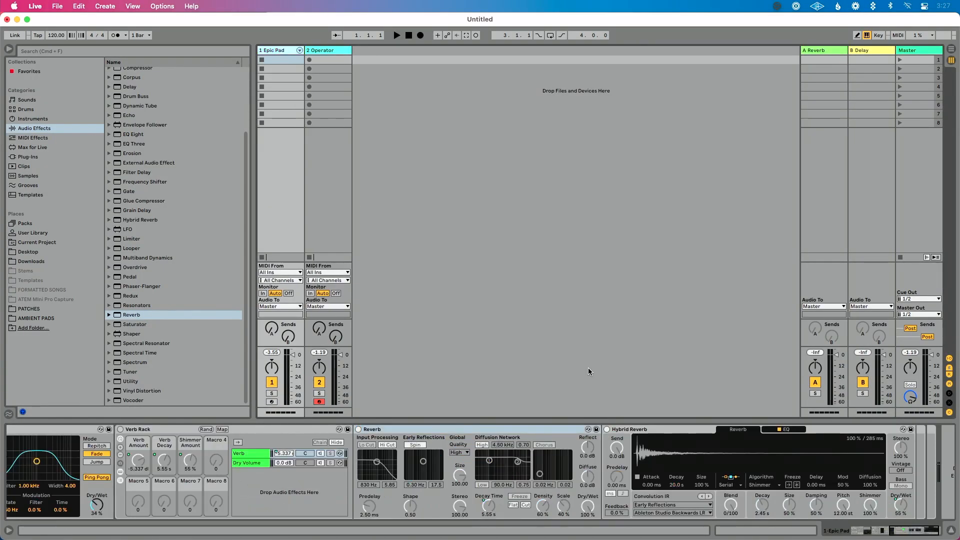
left_click(458, 428)
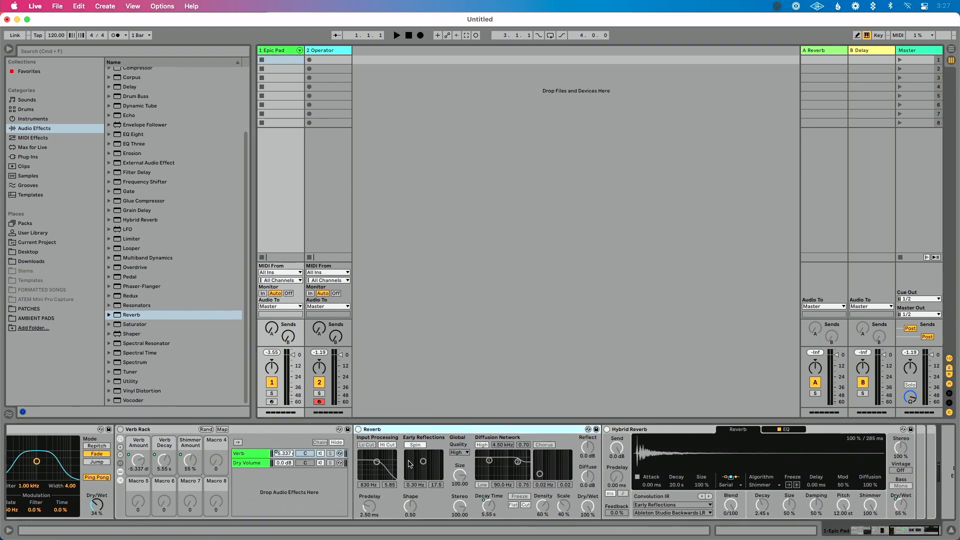
left_click(335, 52)
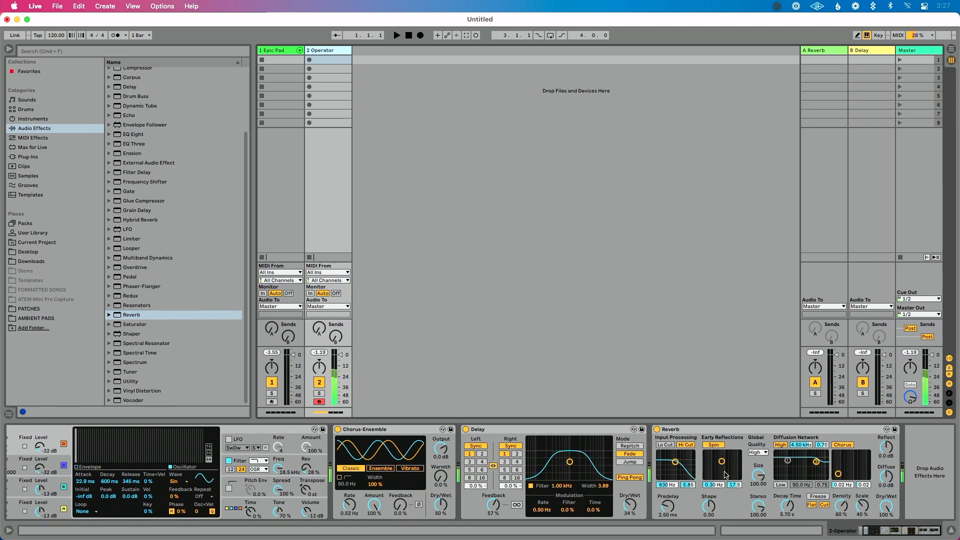
Adjust the early reflections and turn off Spin in the Operator track's Reverb, then reactivate the Epic Pad track's Reverb for comparison.
mouse_move(723, 464)
left_mouse_down()
mouse_move(738, 453)
mouse_move(721, 463)
left_mouse_up()
left_click(717, 444)
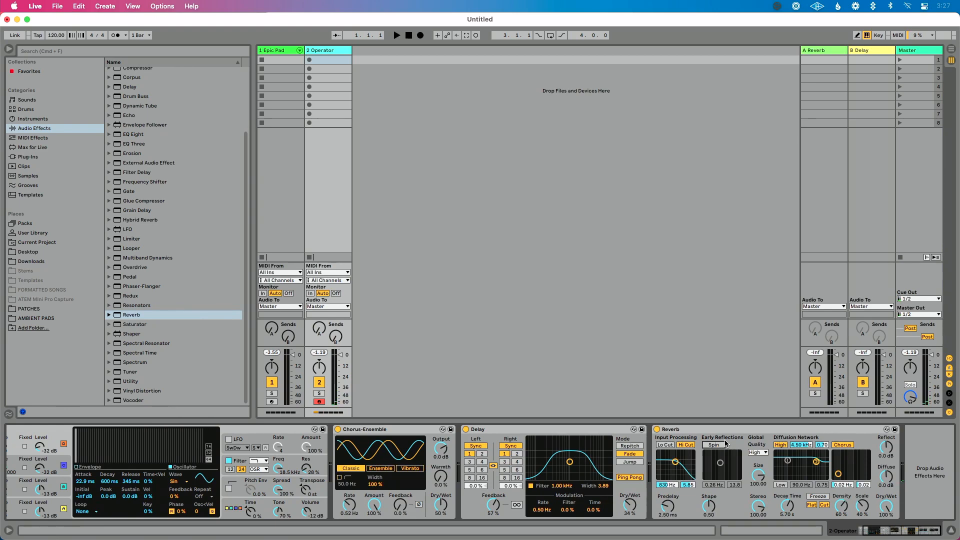
left_click(290, 52)
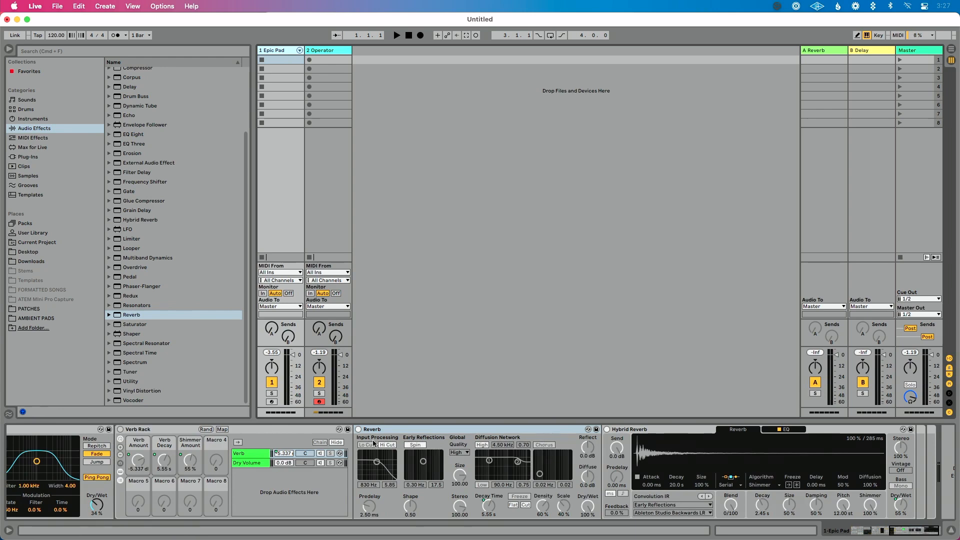
left_click(358, 430)
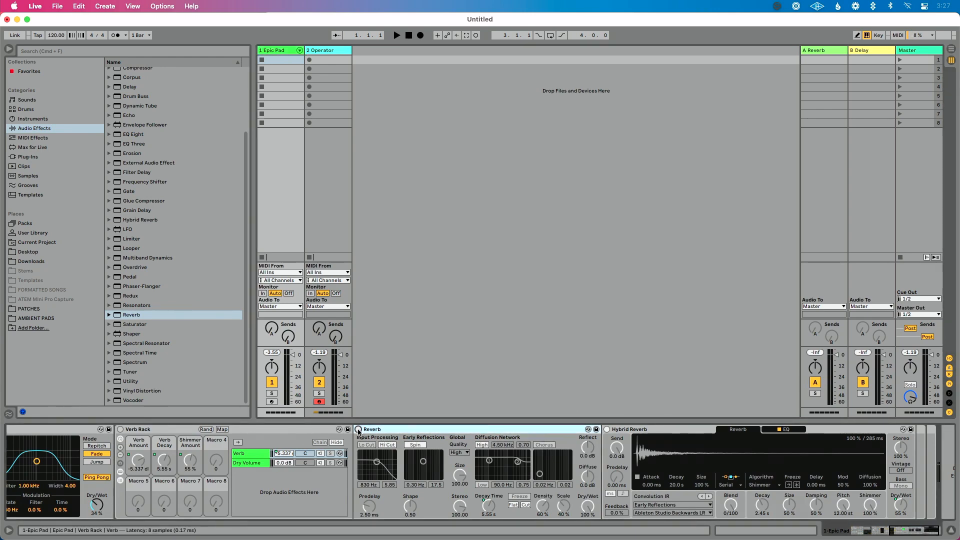
scroll(320, 430, "left", 15)
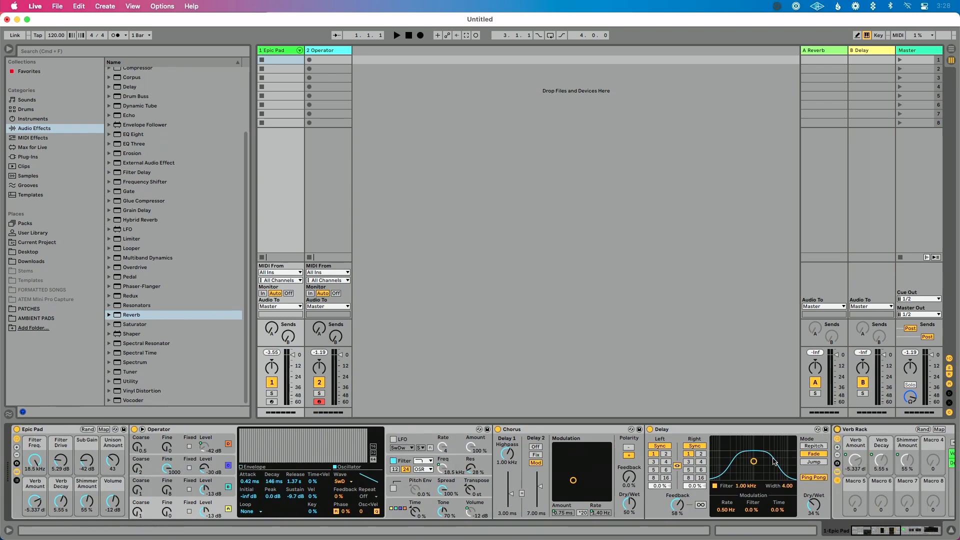
scroll(593, 428, "right", 15)
left_click(381, 429)
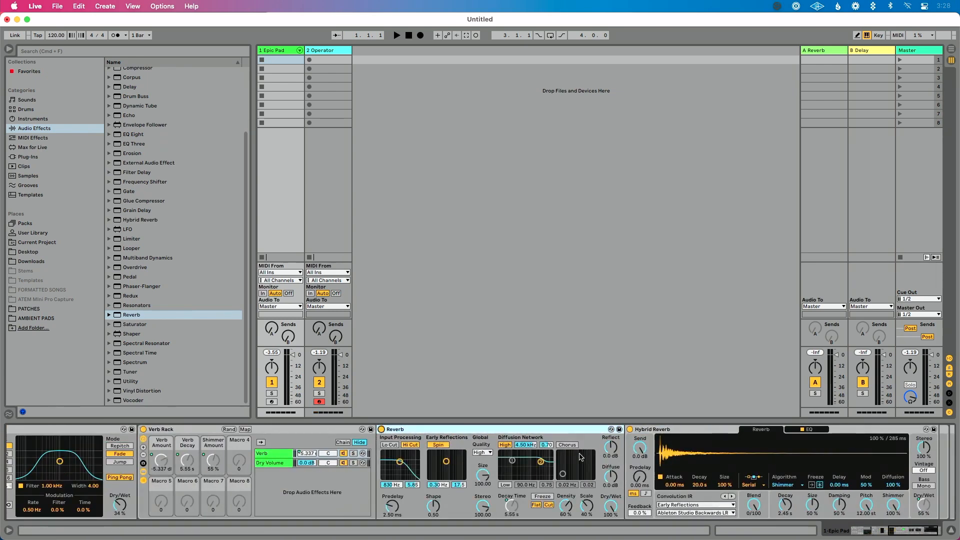
On the Operator track's Reverb, turn off Chorus, enable Spin with 0.20 Hz and 8.53, and test Dry/Wet before returning it to 100 %.
left_click(326, 52)
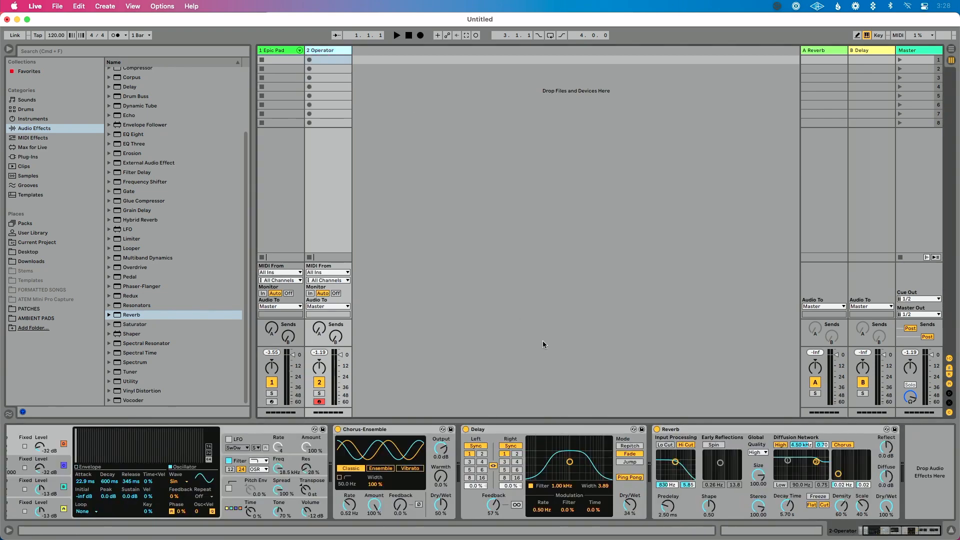
left_click(842, 446)
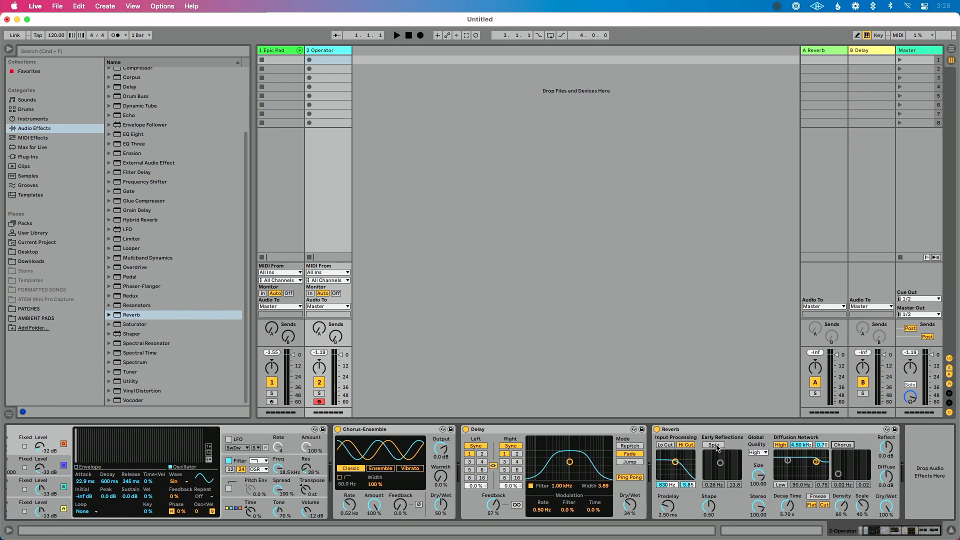
left_click(715, 445)
left_click_drag(721, 464, 717, 467)
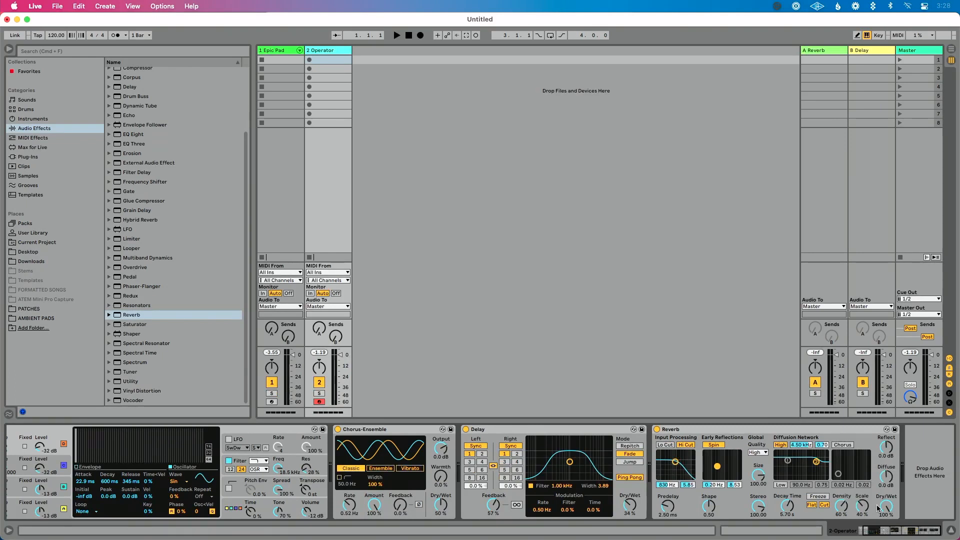
left_click_drag(886, 506, 886, 523)
left_click_drag(883, 509, 882, 495)
Group the Operator track's Reverb into an Audio Effect Rack and show the rack's chain list.
left_click(732, 433)
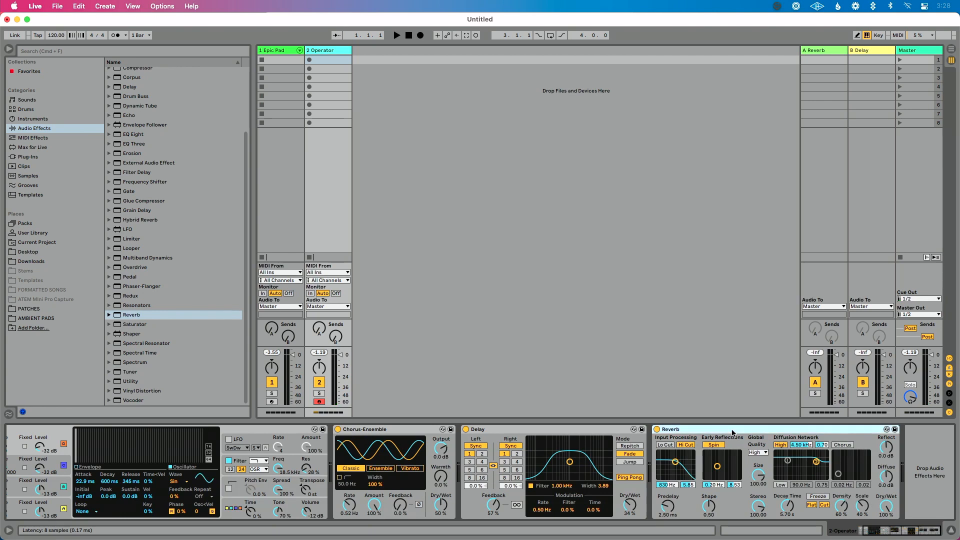
right_click(732, 433)
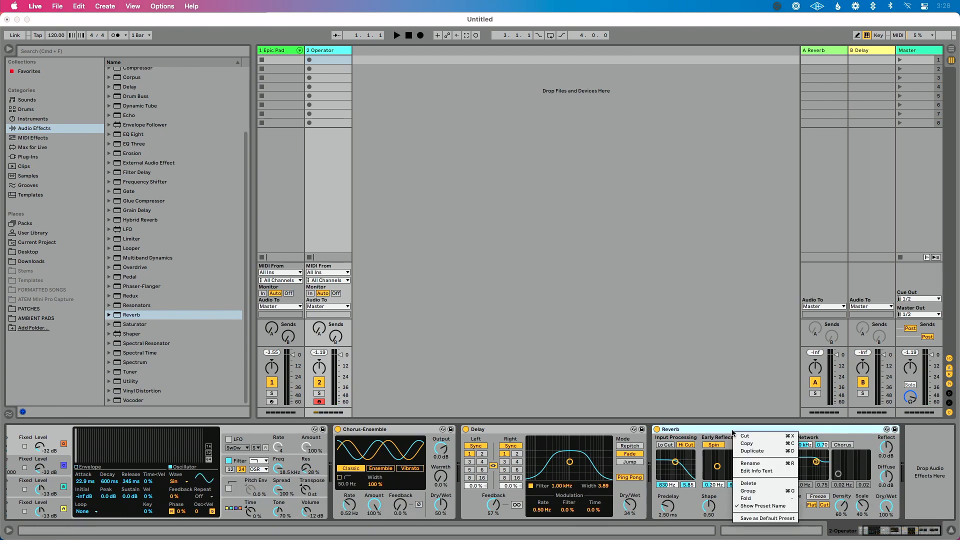
left_click(762, 492)
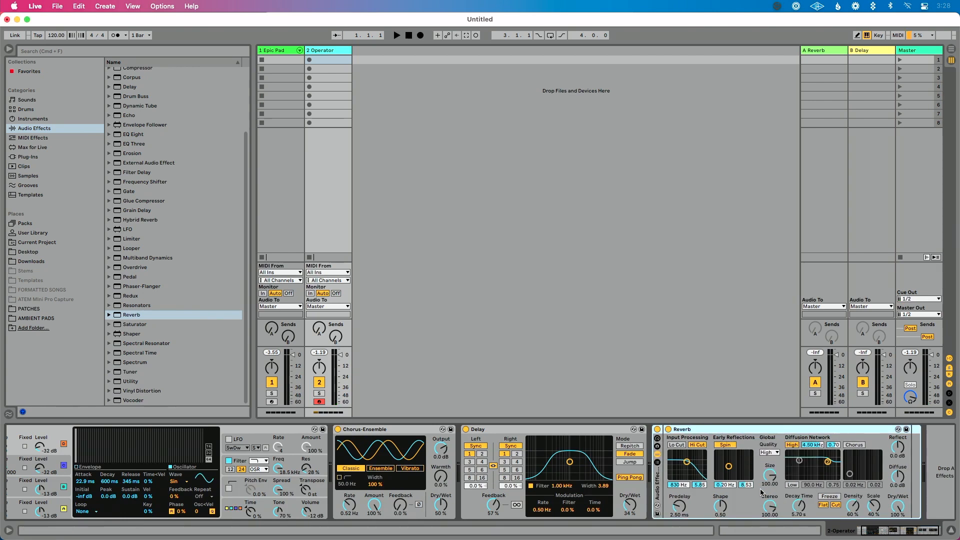
left_click(658, 462)
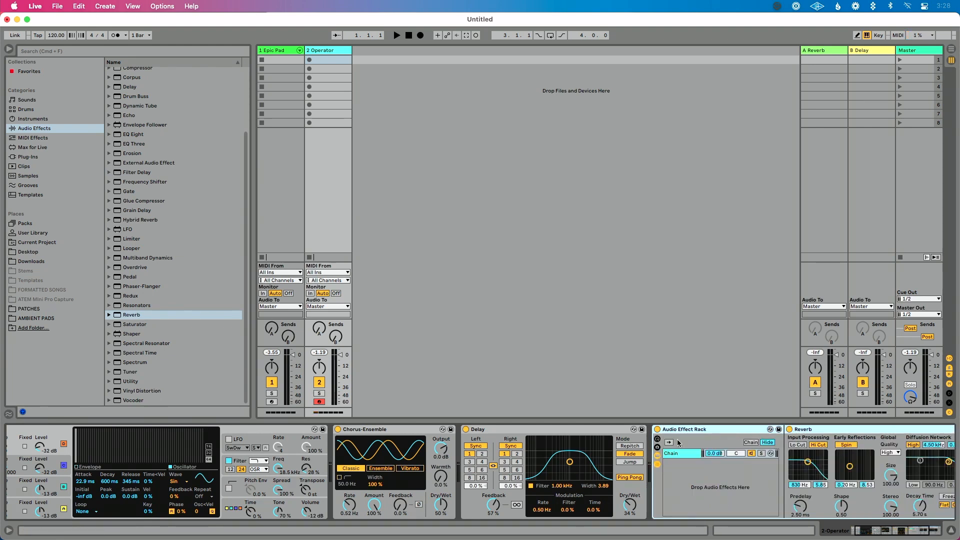
Rename the chain holding the Reverb in the Audio Effect Rack as Verb.
left_click(682, 455)
key("super+r")
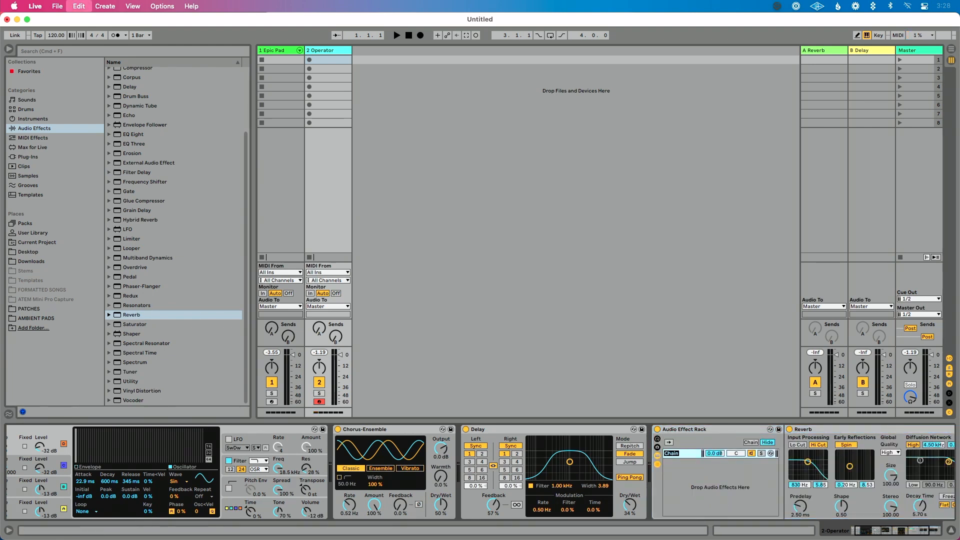
type("Verb")
scroll(734, 473, "right", 5)
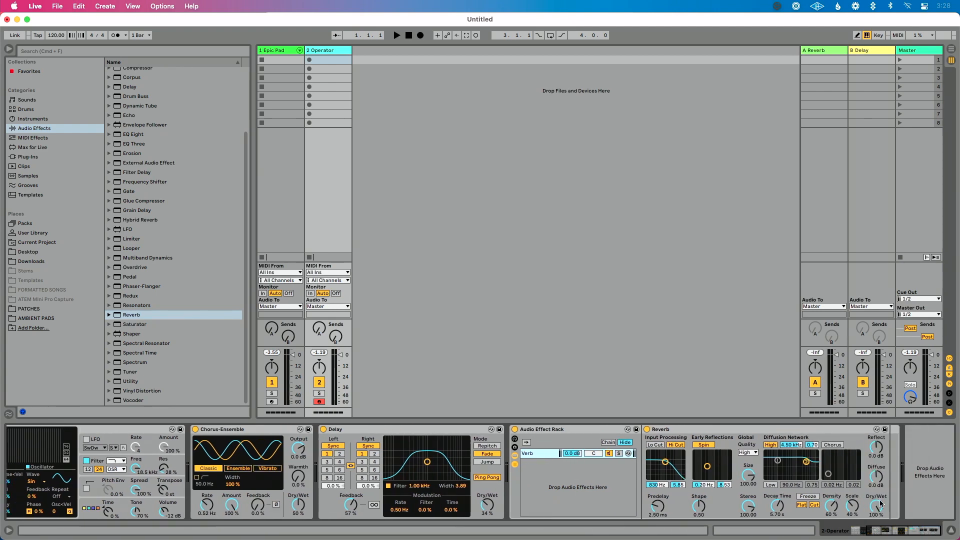
key("Return")
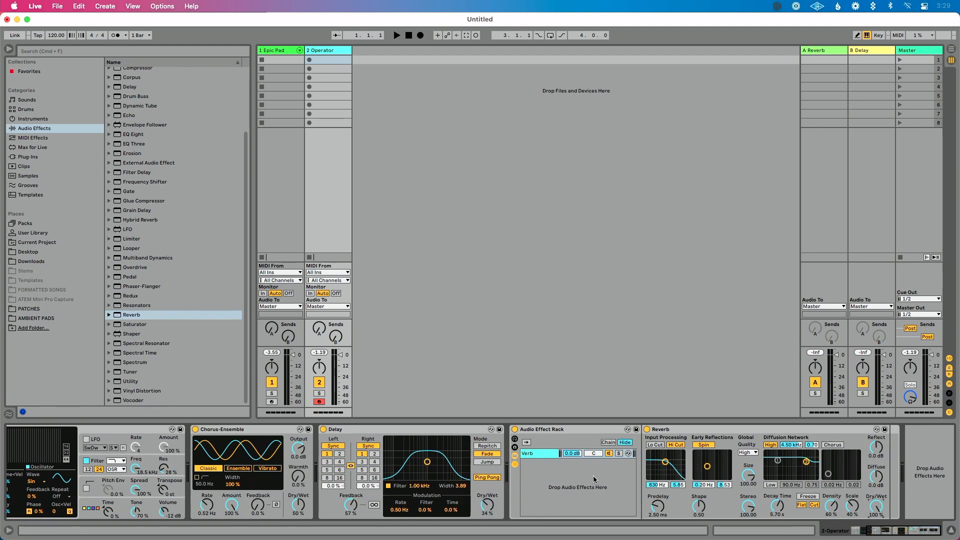
Create a second chain in the rack and set its volume to -4.0 dB and the Verb chain's to -3.7 dB.
right_click(543, 465)
left_click(555, 469)
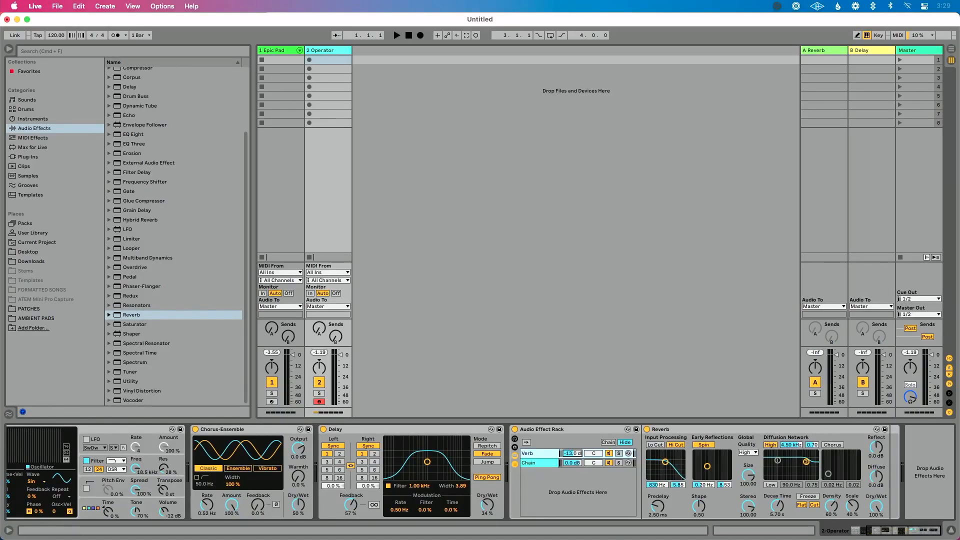
mouse_move(573, 453)
left_mouse_down()
mouse_move(572, 435)
mouse_move(572, 463)
left_mouse_up()
left_click(577, 465)
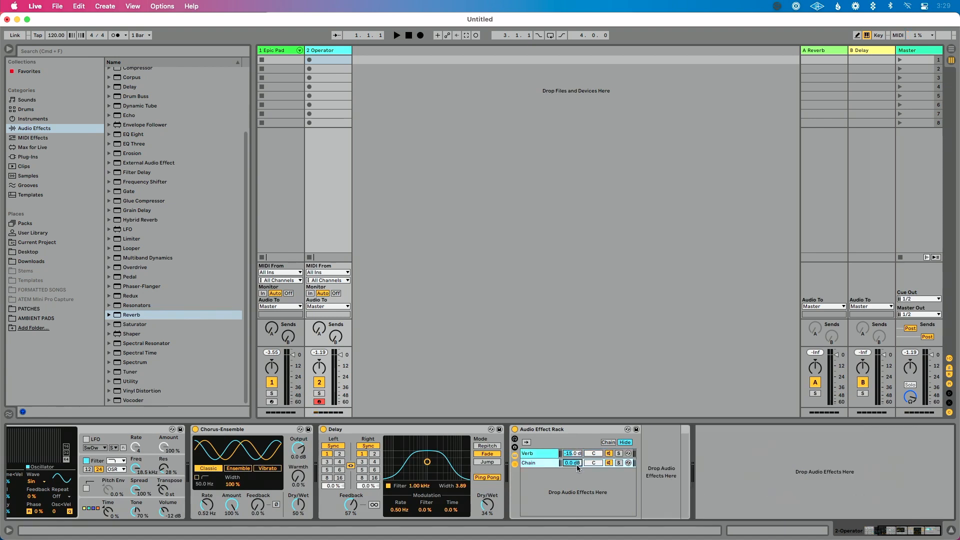
type("-4")
key("Return")
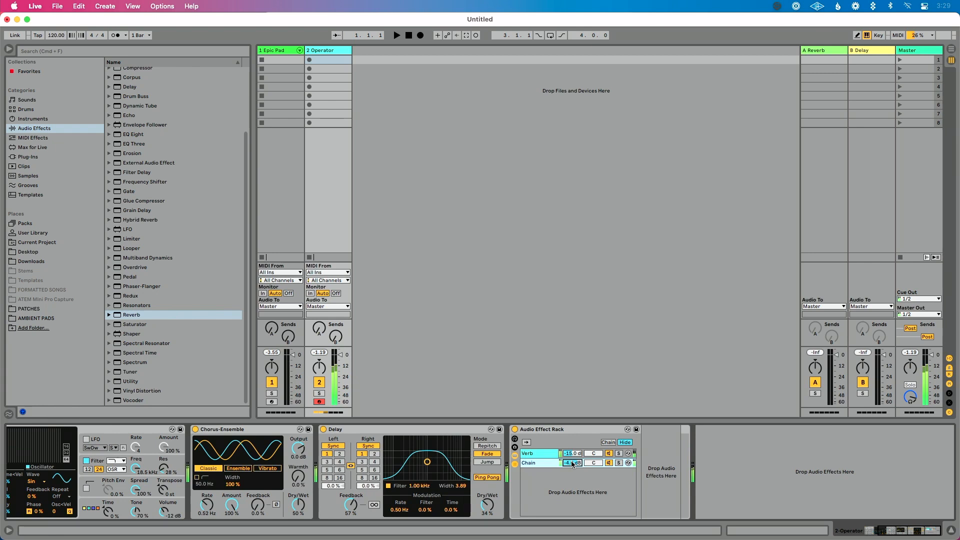
left_click_drag(572, 453, 571, 445)
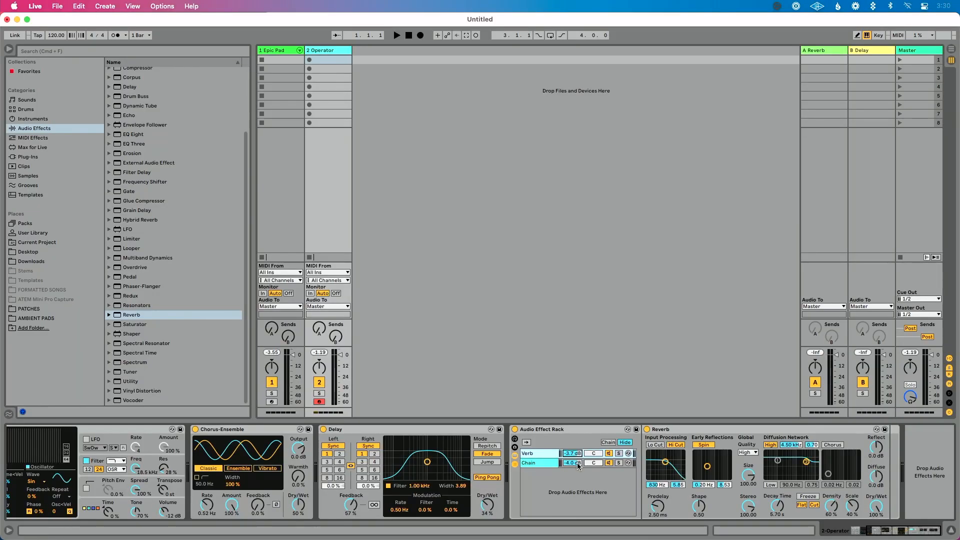
Check the Epic Pad track's Hybrid Reverb, then add a Hybrid Reverb at the end of the Operator track's device chain.
left_click(281, 51)
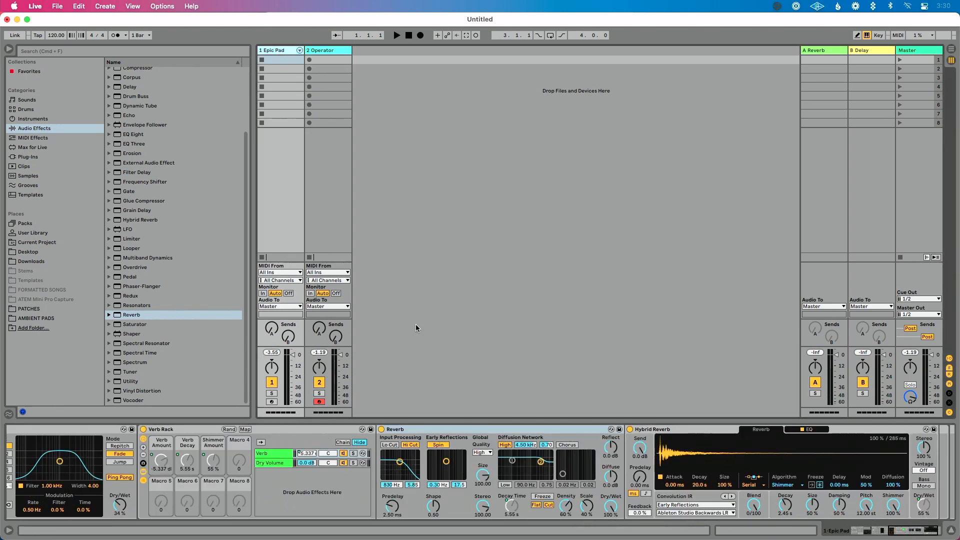
scroll(515, 437, "right", 3)
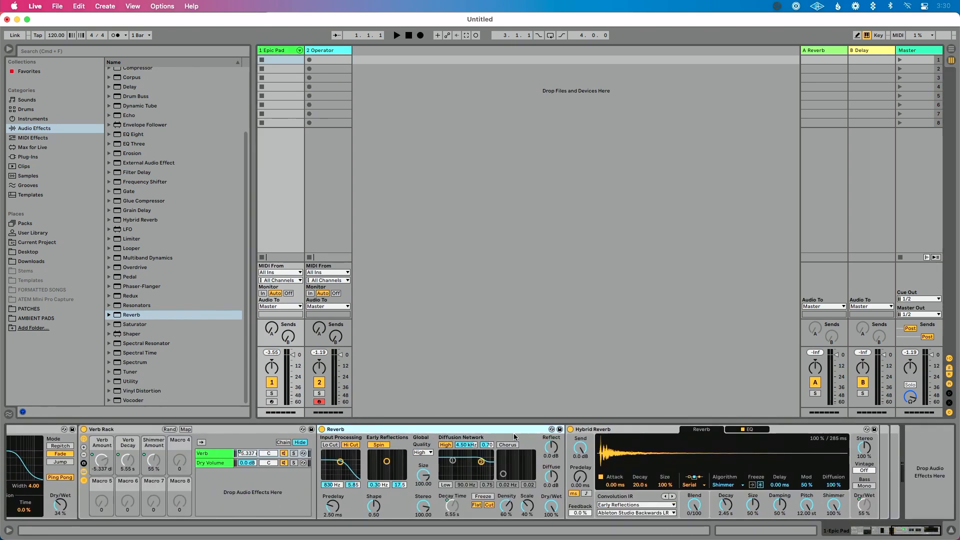
left_click(609, 429)
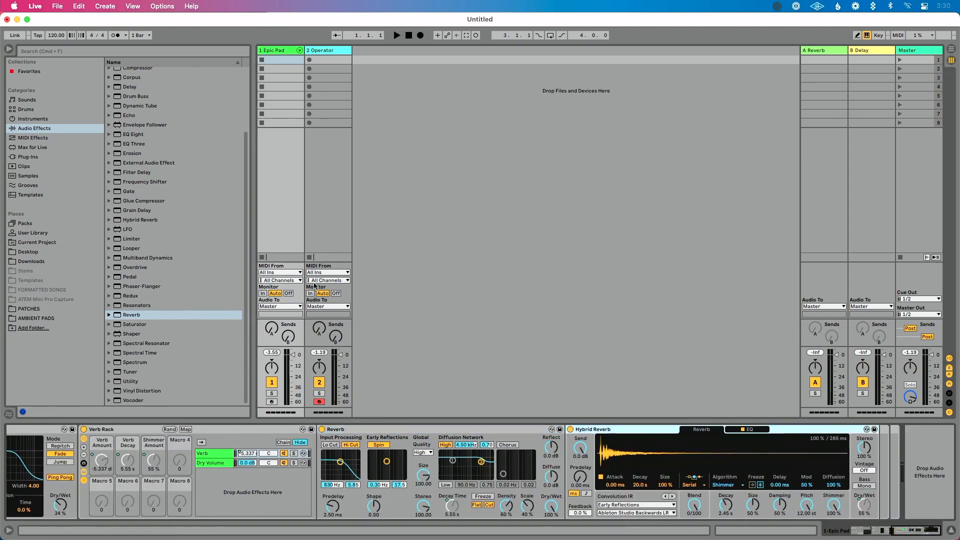
left_click(318, 56)
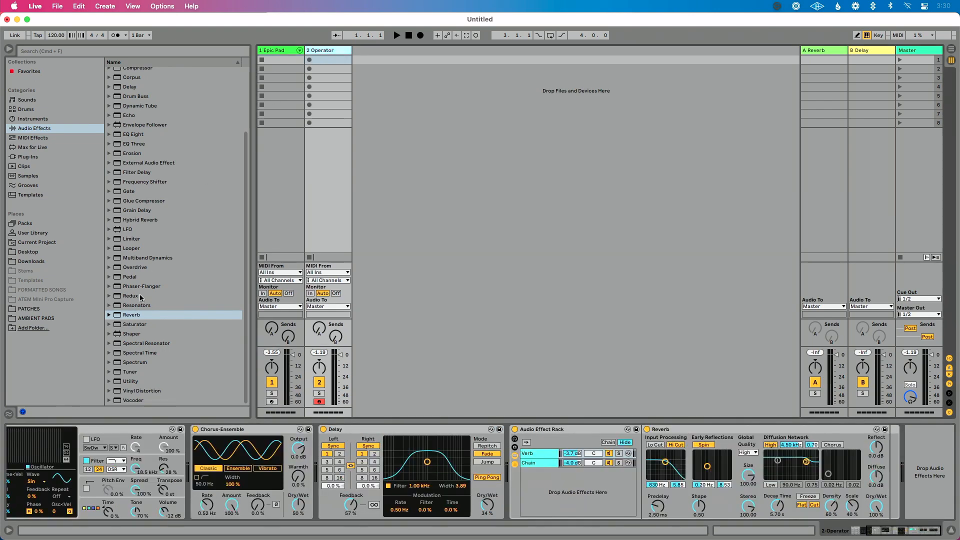
left_click(138, 220)
mouse_move(138, 224)
left_mouse_down()
mouse_move(568, 508)
mouse_move(634, 484)
mouse_move(931, 458)
left_mouse_up()
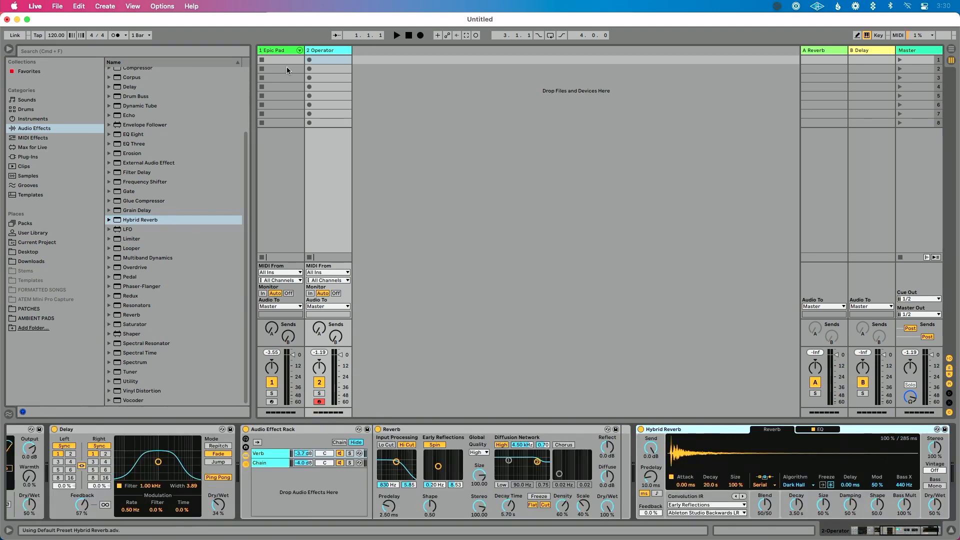
Following the Epic Pad track's Verb chain, move the Operator track's Hybrid Reverb into its rack, directly after Reverb.
left_click(281, 51)
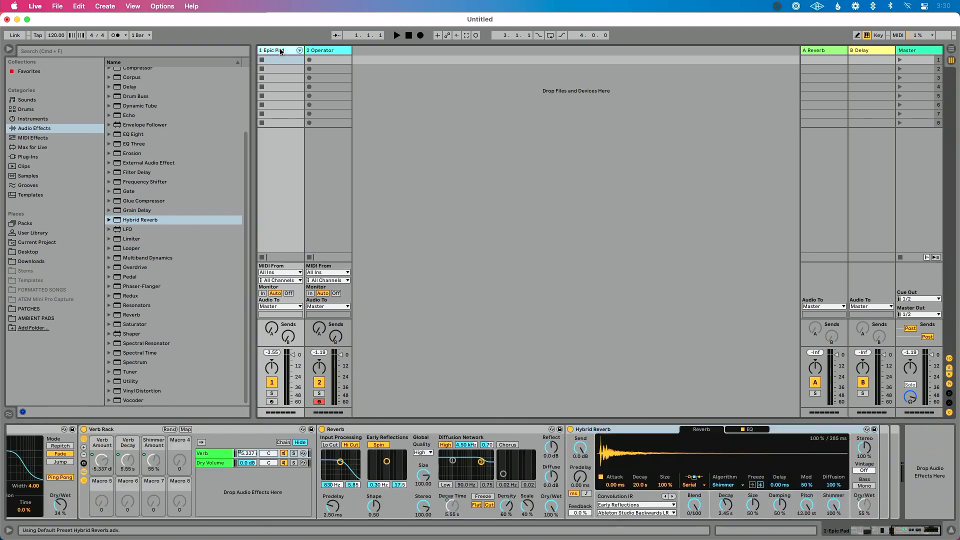
left_click(209, 454)
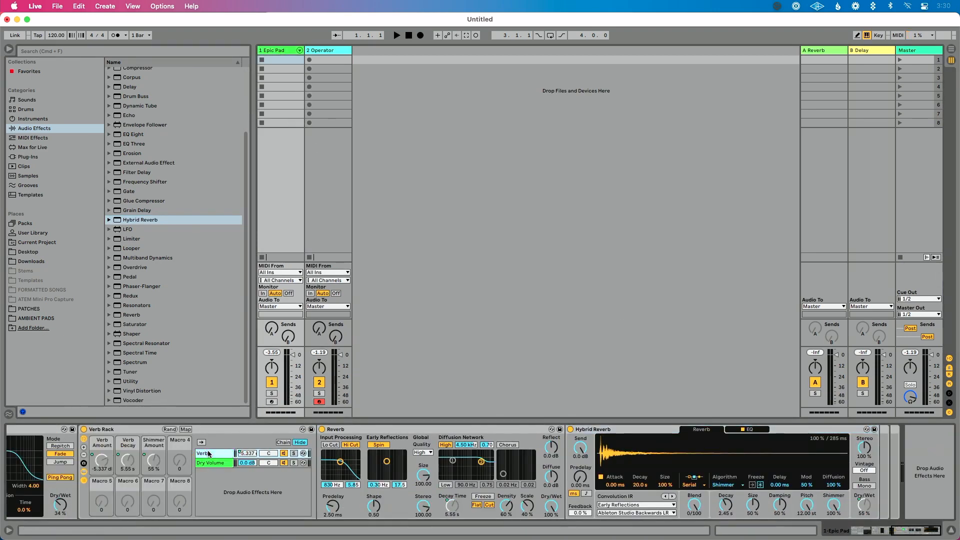
left_click(330, 51)
left_click_drag(679, 429, 620, 431)
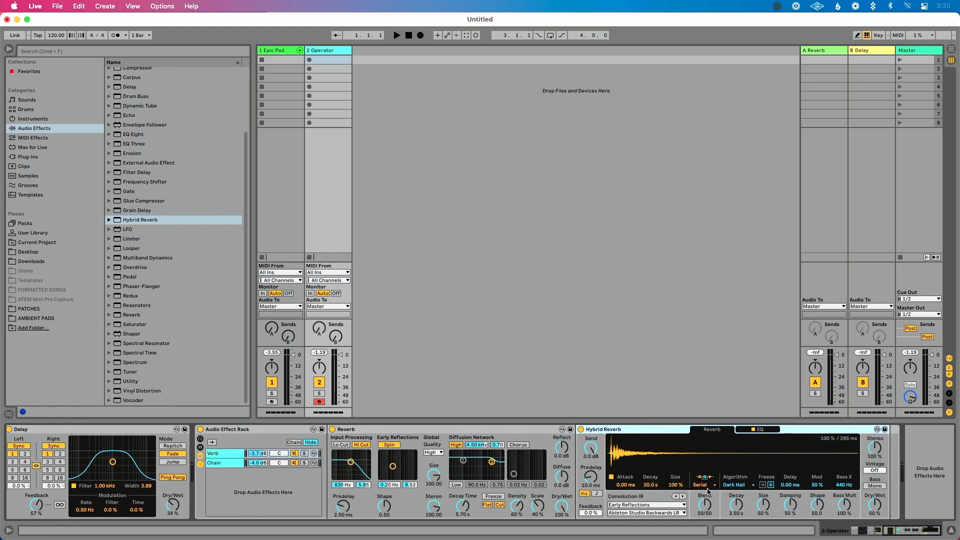
Set the Operator track's Hybrid Reverb algorithm to Shimmer and its Blend to 0/100.
left_click(735, 484)
left_click(743, 505)
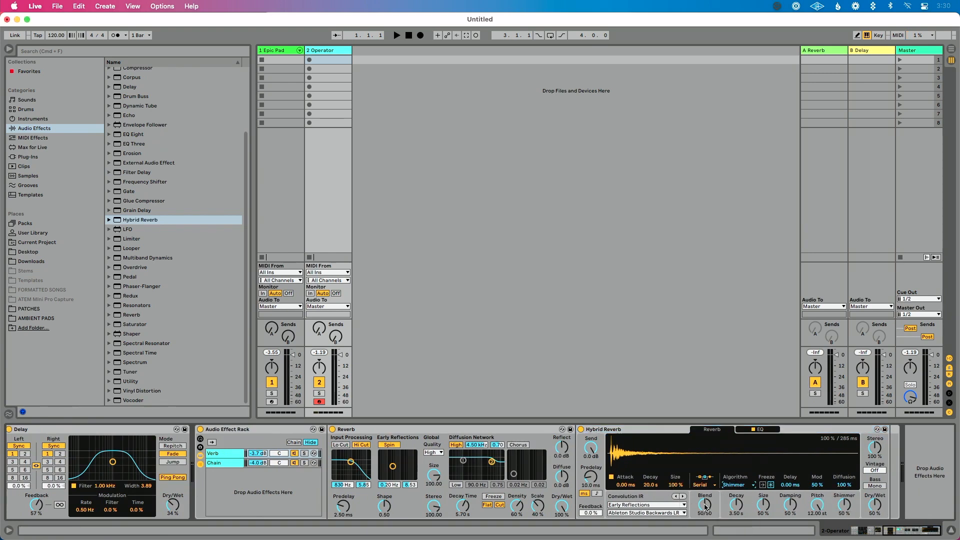
left_click_drag(705, 506, 706, 530)
Set the Operator track's Hybrid Reverb algorithm decay to 1.66 s, using the Epic Pad track's Hybrid Reverb as reference.
left_click(274, 52)
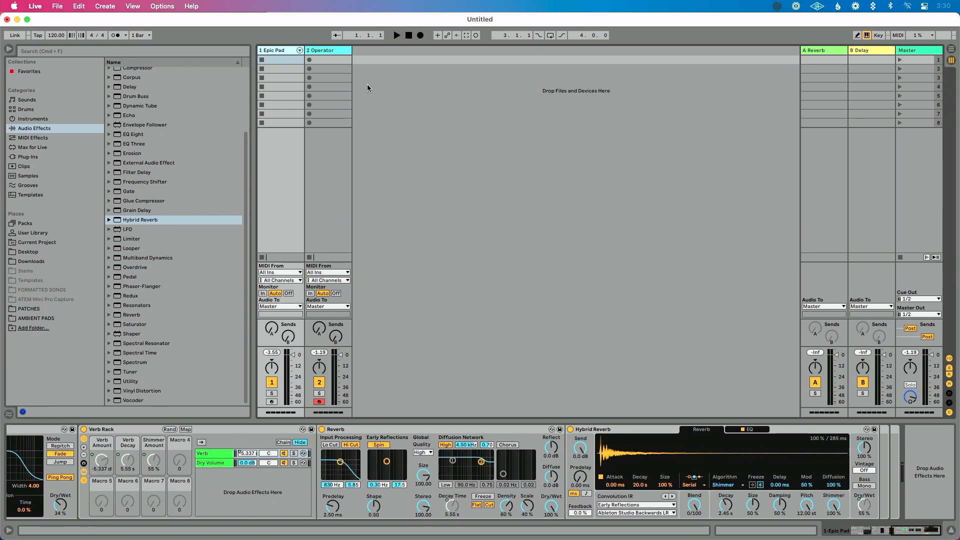
left_click(333, 51)
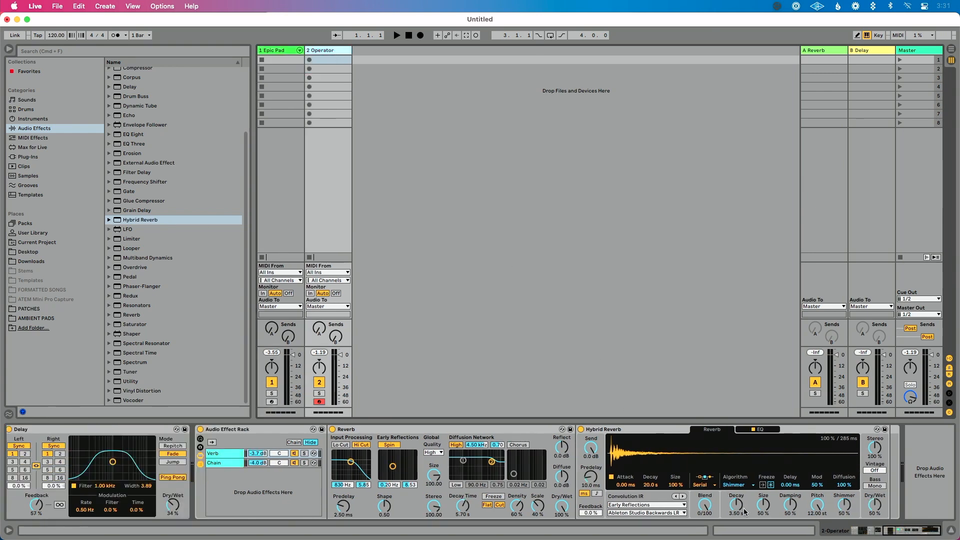
left_click_drag(736, 505, 736, 518)
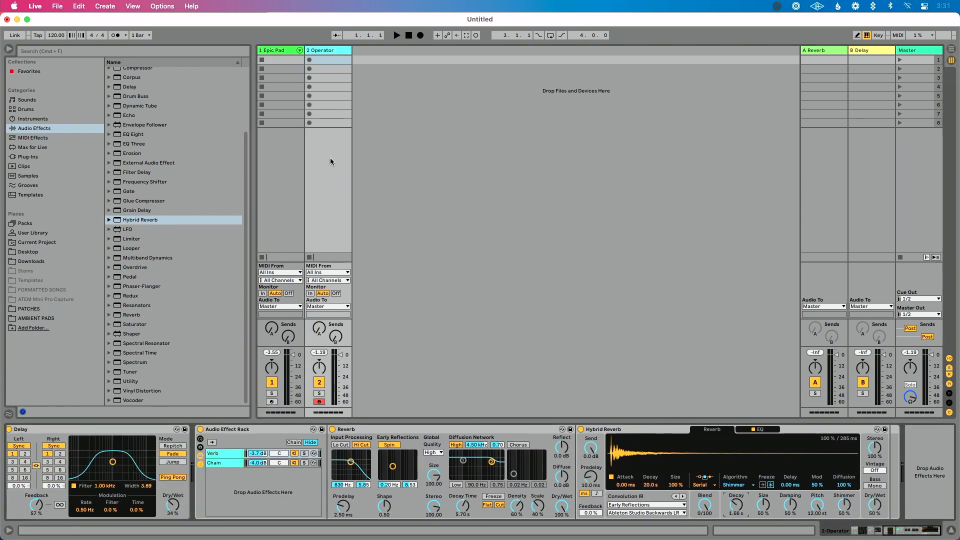
Raise the Shimmer amount on the Operator track's Hybrid Reverb to follow the Epic Pad track, then check that track's Dry/Wet.
left_click(284, 52)
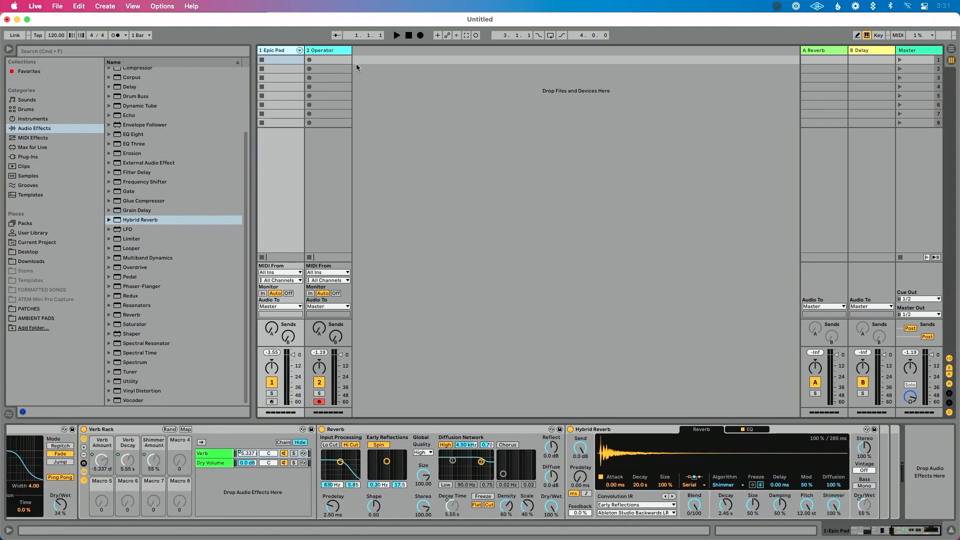
left_click(330, 52)
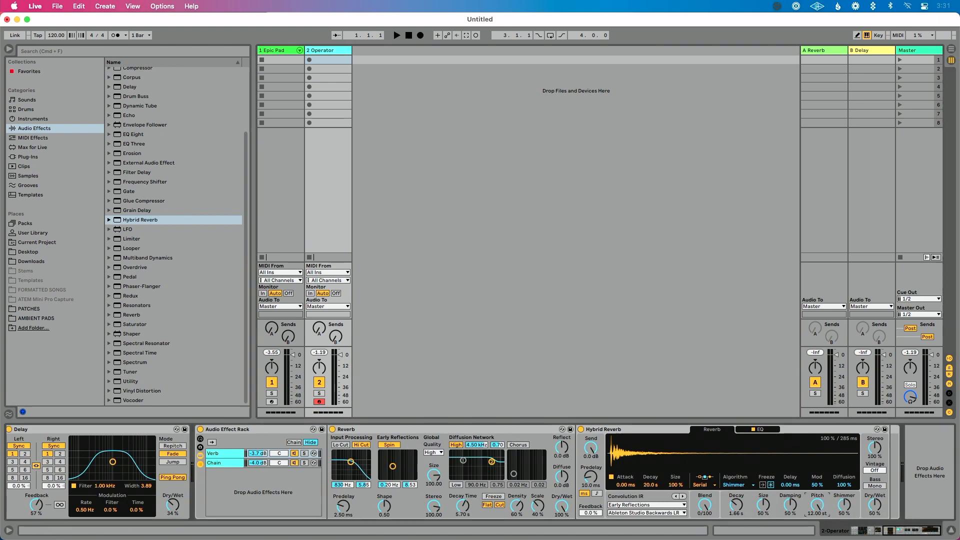
left_click_drag(845, 503, 844, 452)
left_click(271, 50)
mouse_move(875, 517)
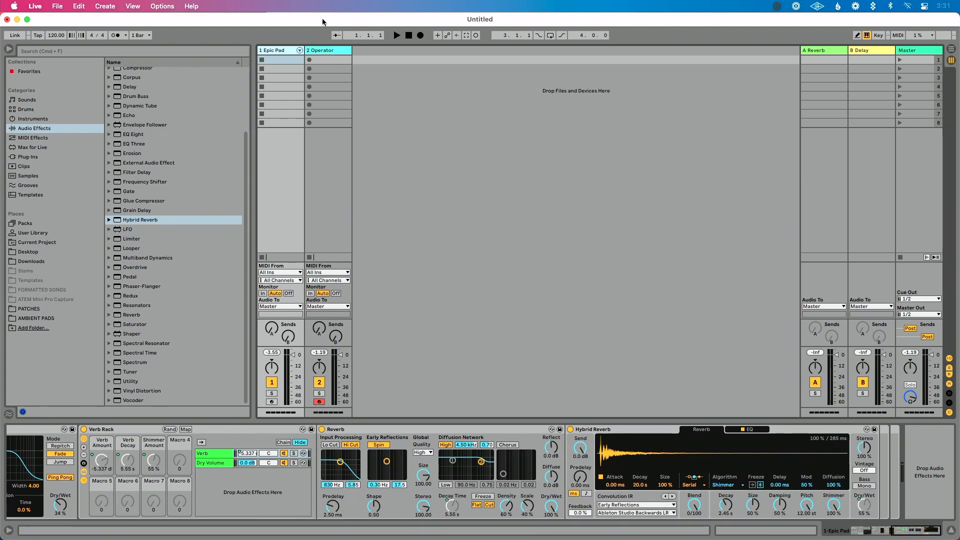
left_click(320, 51)
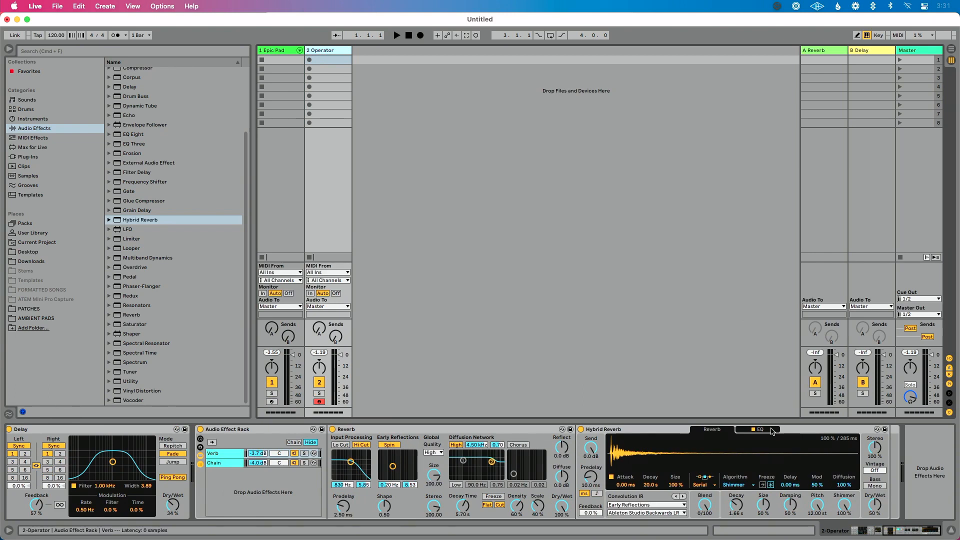
Set the Operator track's Hybrid Reverb Dry/Wet to 63% and compare its EQ with the Epic Pad track's Hybrid Reverb EQ.
left_click(885, 507)
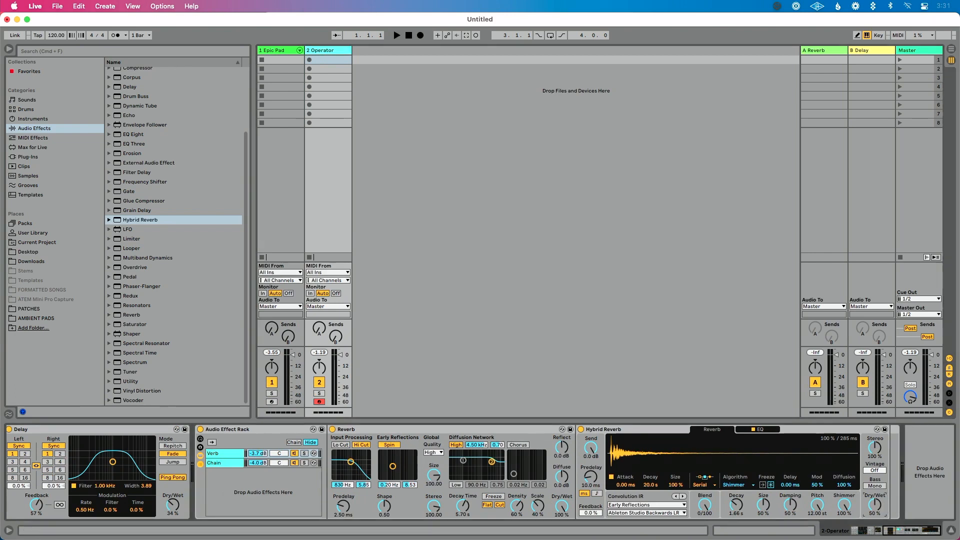
left_click(761, 429)
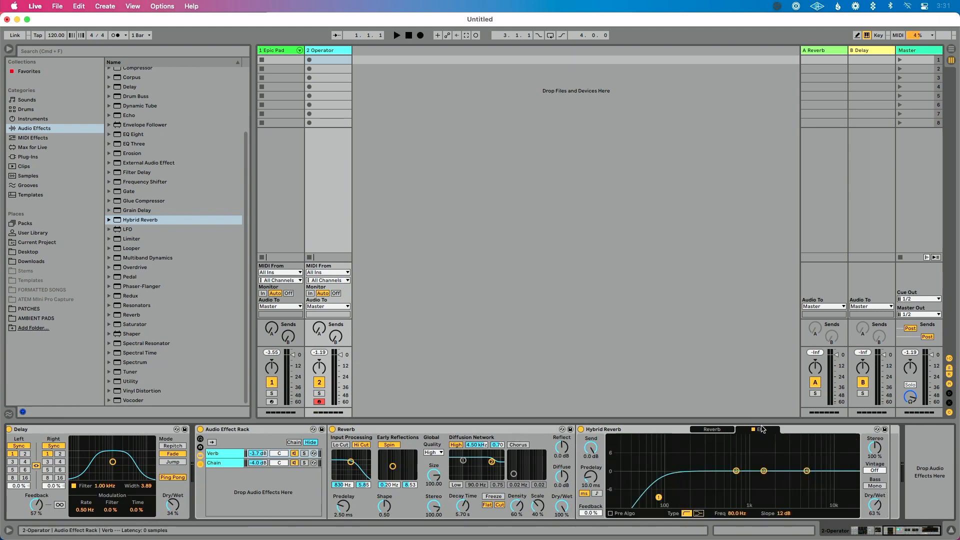
left_click(284, 50)
left_click(753, 429)
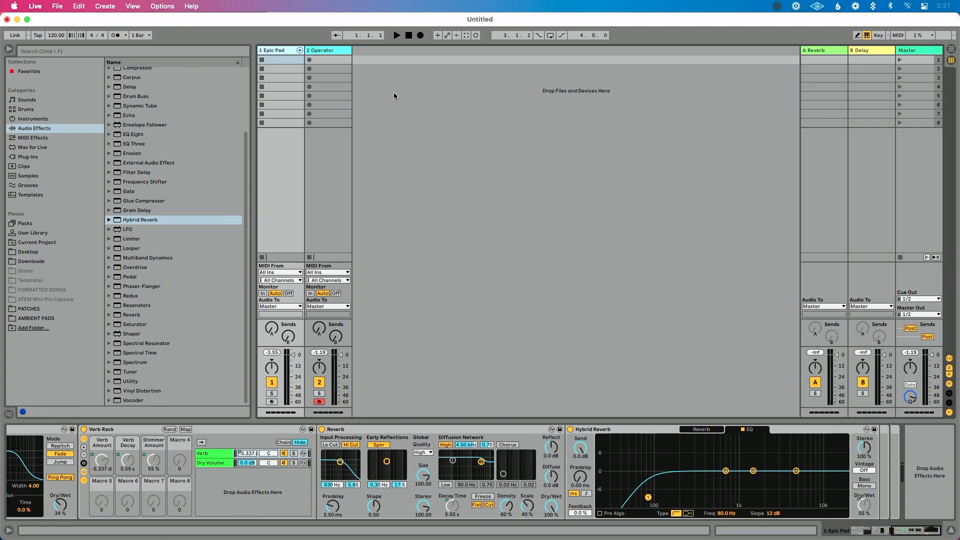
left_click(338, 58)
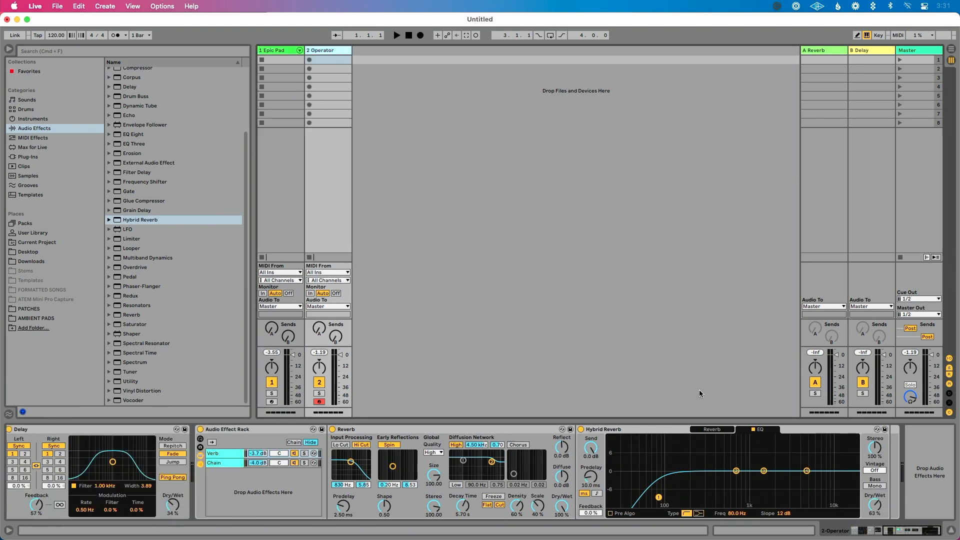
left_click(712, 429)
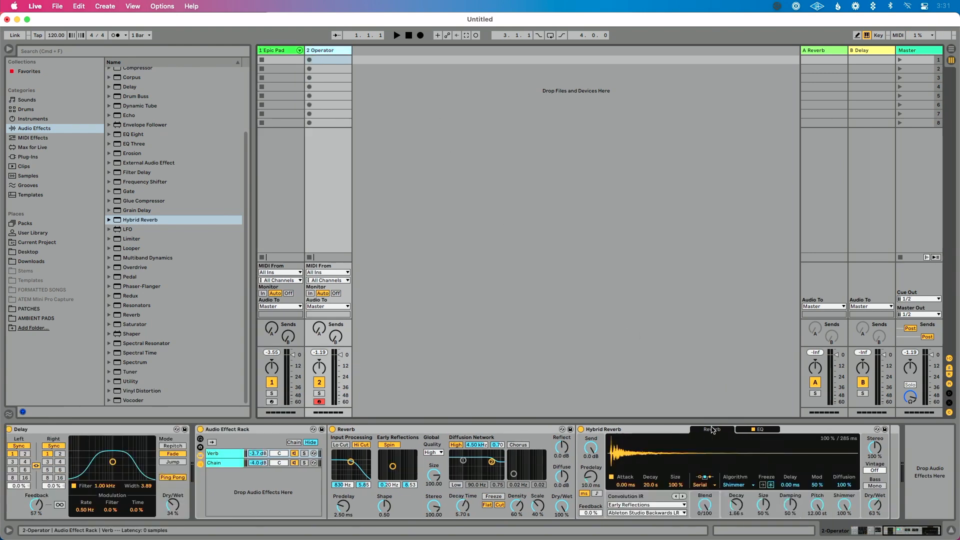
Compare the rebuilt Operator track with the Epic Pad track.
scroll(596, 453, "left", 5)
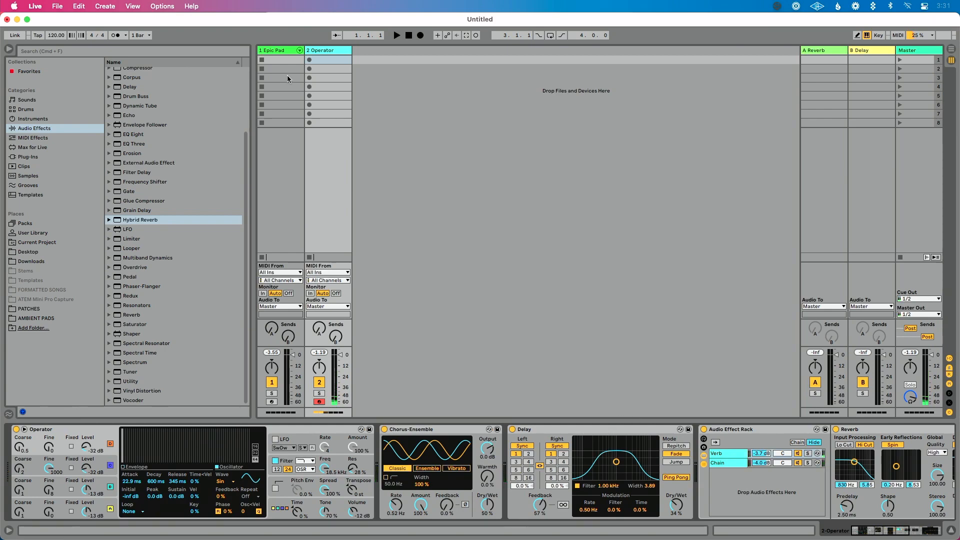
left_click(279, 50)
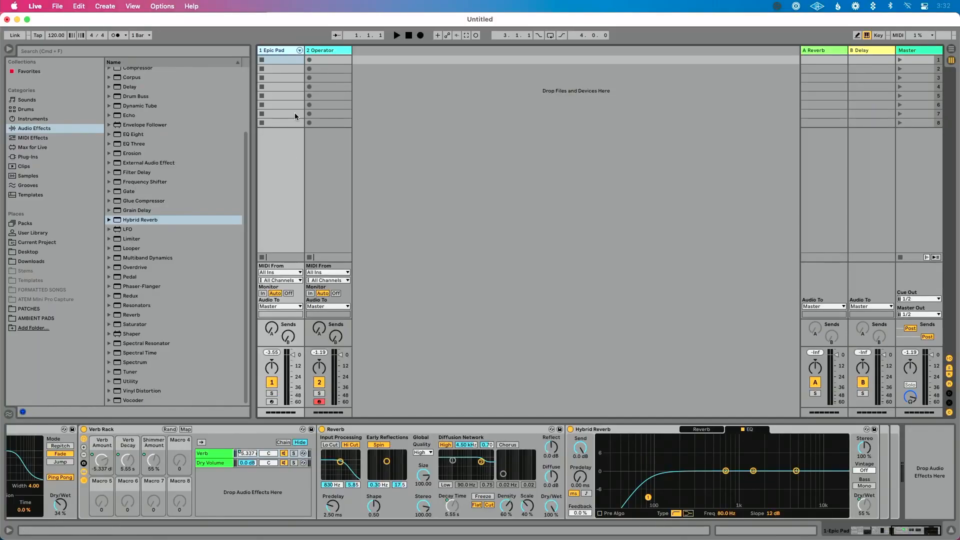
left_click(326, 56)
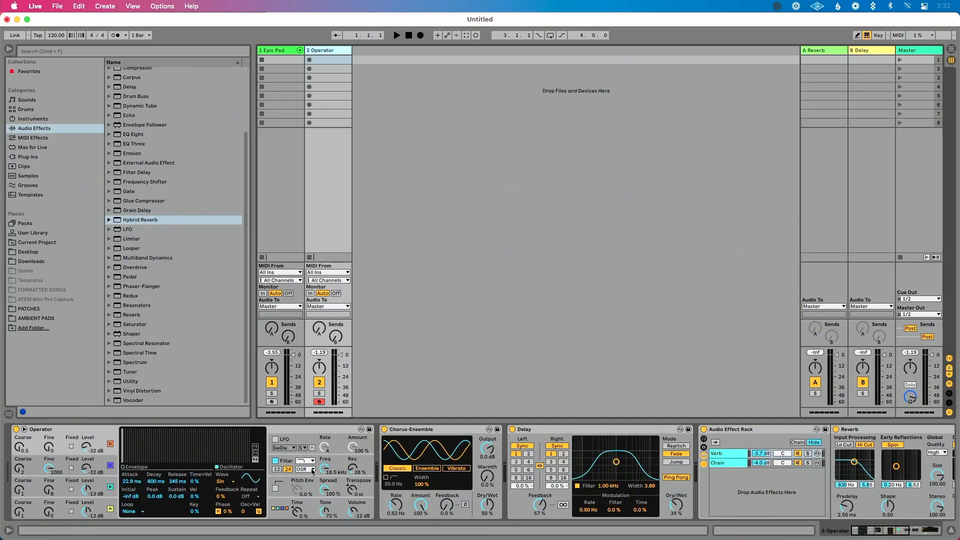
Group all devices from Operator through the Audio Effect Rack into an Instrument Rack and show its chain list and macro controls.
left_click(83, 430)
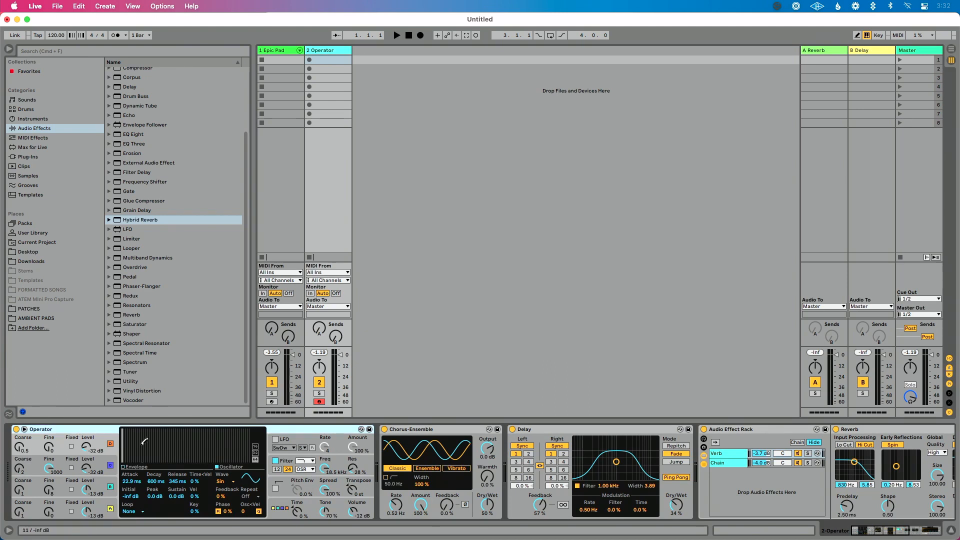
scroll(379, 442, "right", 10)
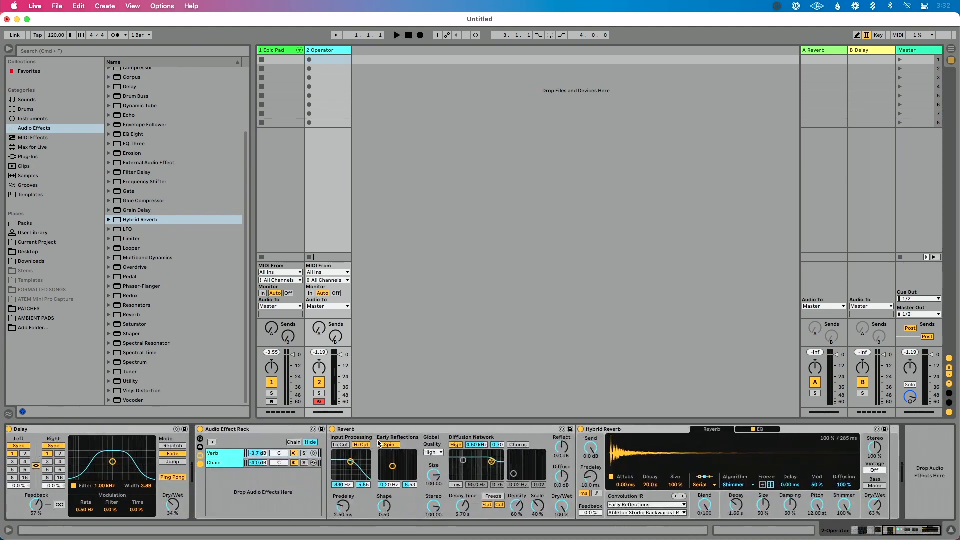
left_click(248, 429)
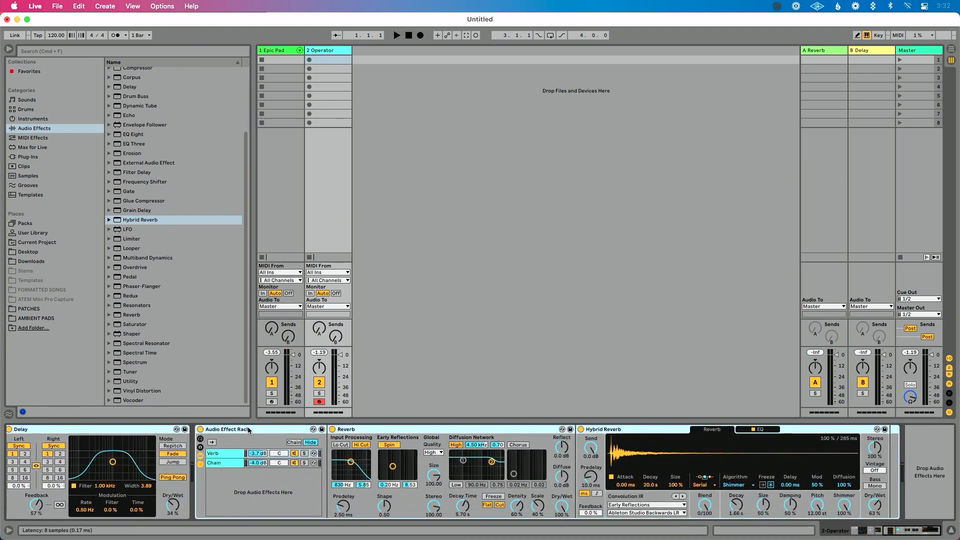
right_click(248, 430)
left_click(284, 461)
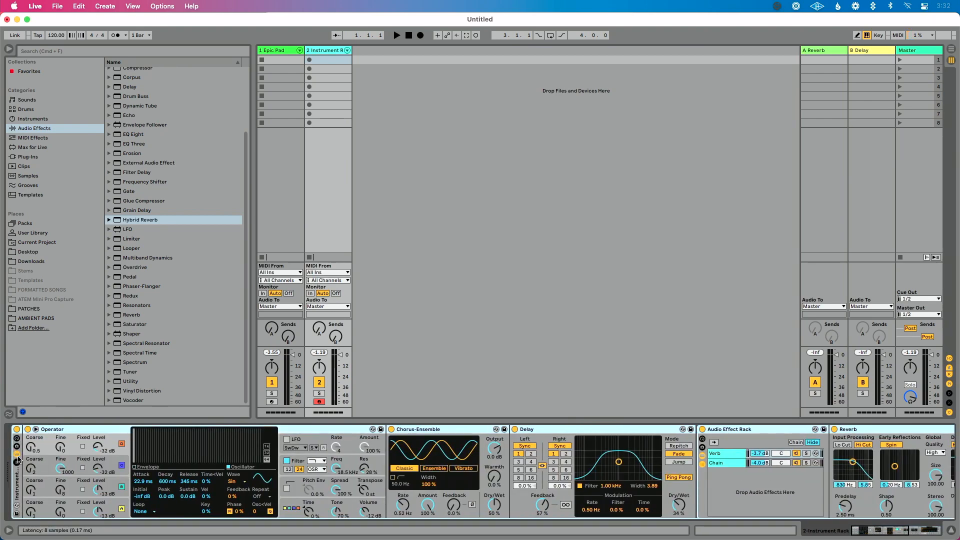
left_click(18, 463)
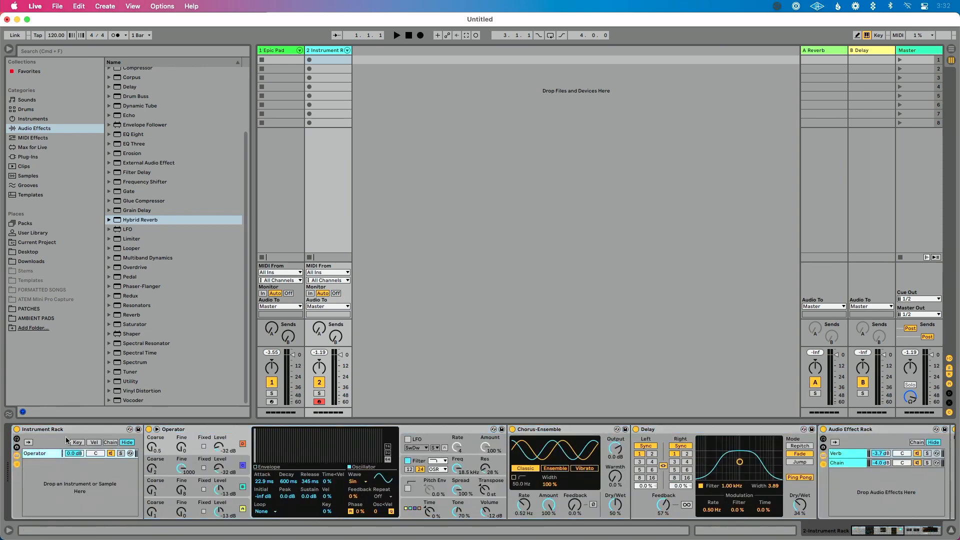
left_click(16, 439)
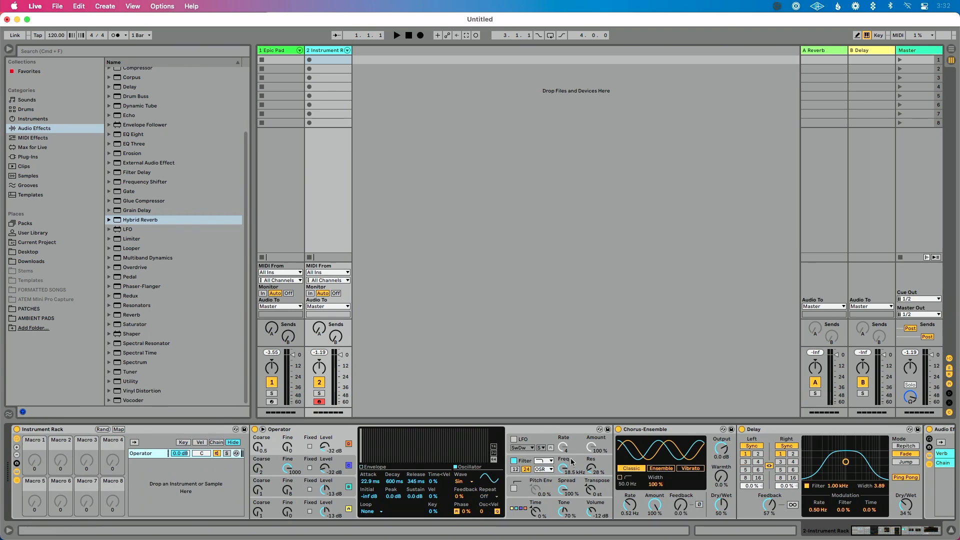
Map Operator's filter frequency to the Instrument Rack's Macro 1 and MIDI-map that macro to CC 1 on channel 2.
right_click(562, 471)
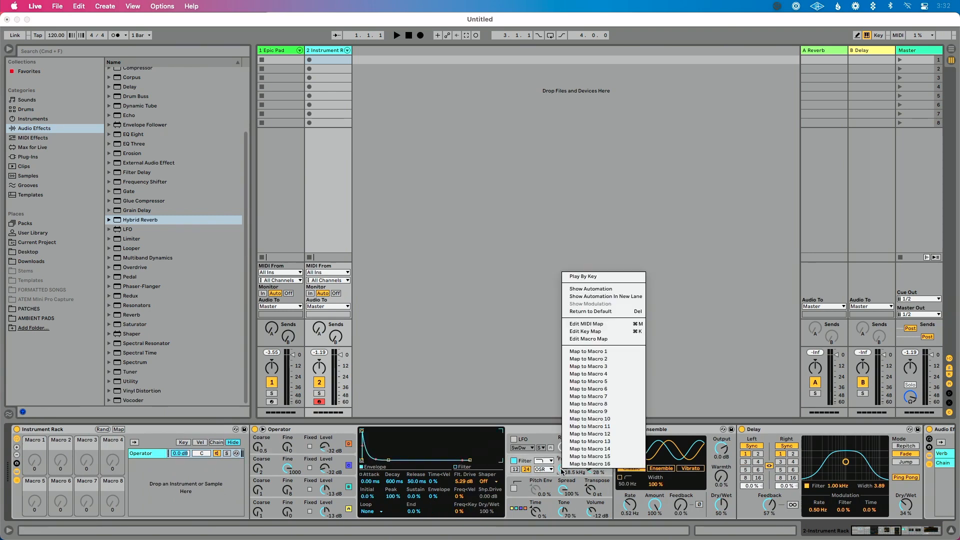
left_click(591, 355)
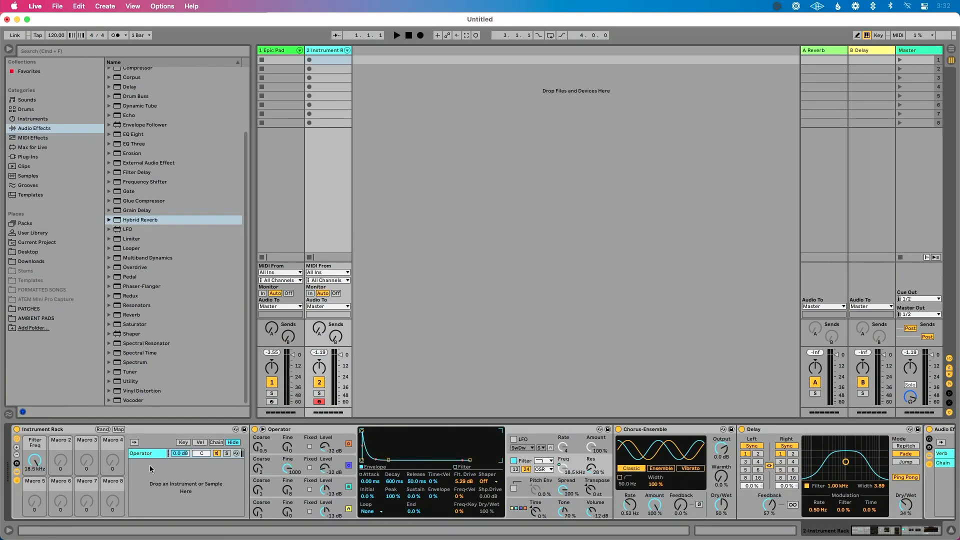
key("super+m")
left_click(35, 461)
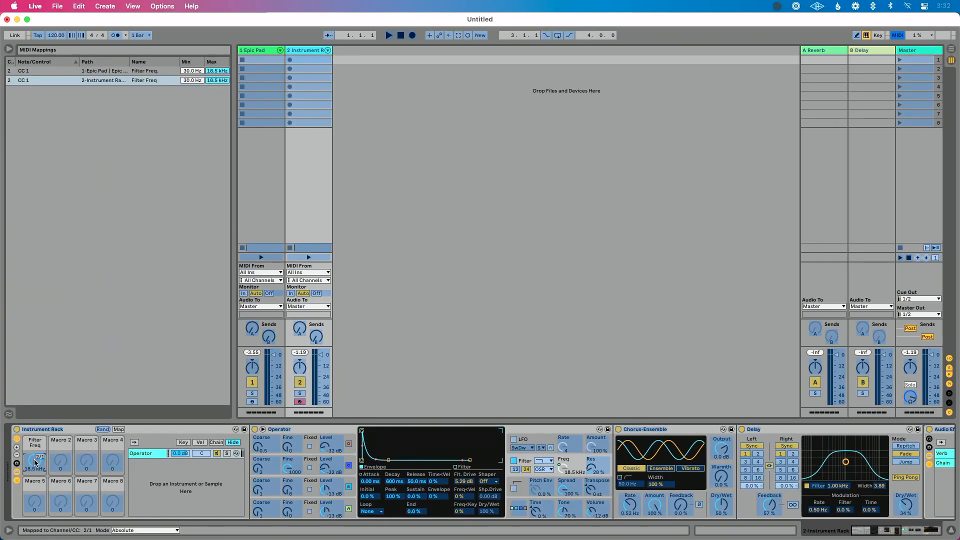
key("super+m")
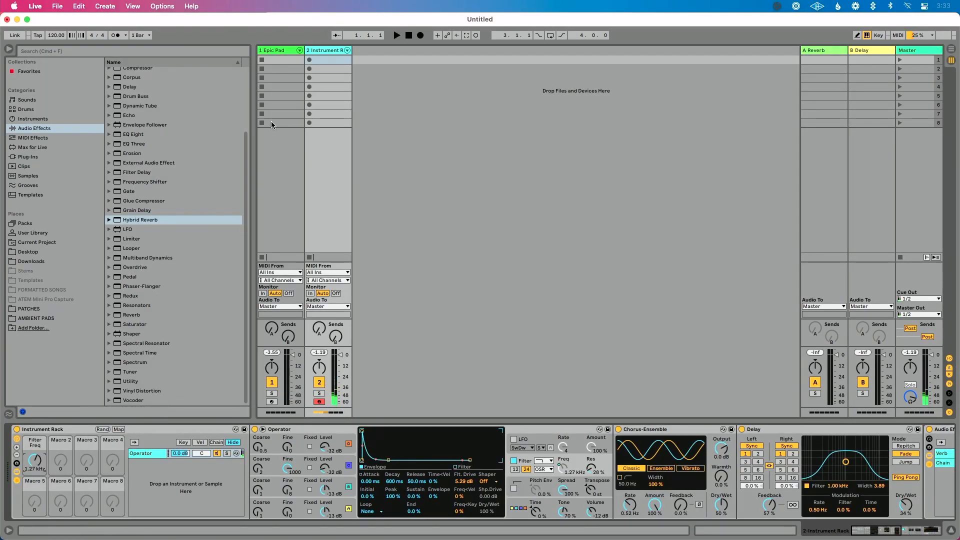
Check the Epic Pad rack's macros and show the macro controls of the rebuilt track's Audio Effect Rack.
left_click(278, 59)
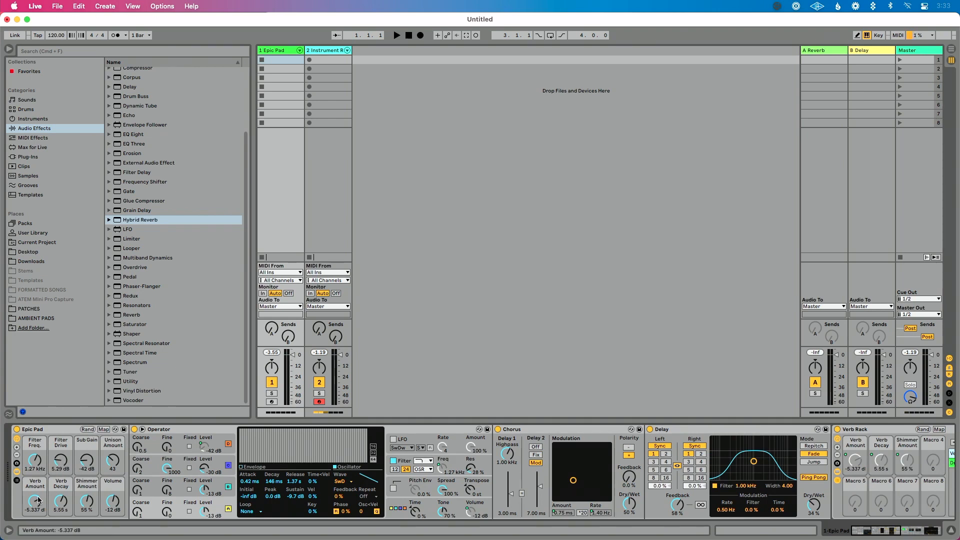
left_click(320, 54)
scroll(428, 464, "right", 10)
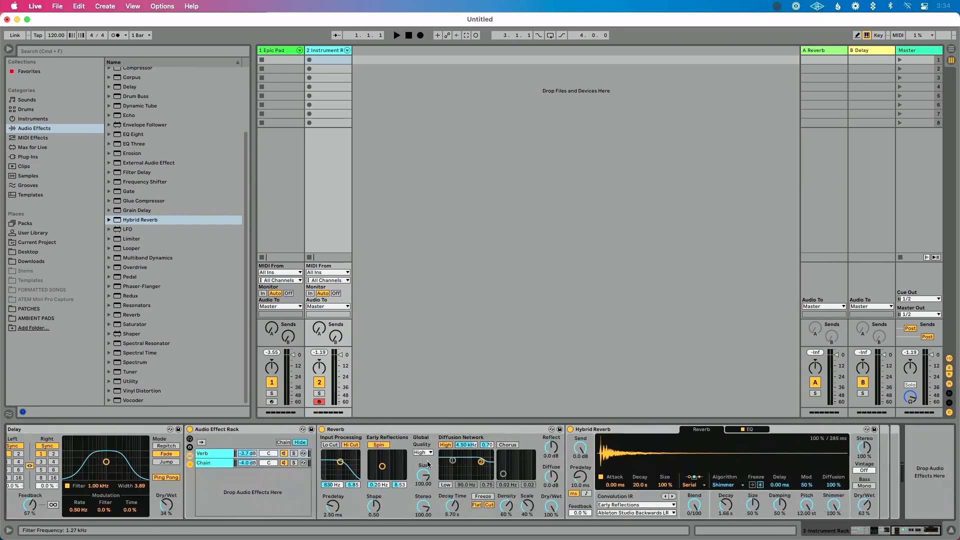
right_click(246, 454)
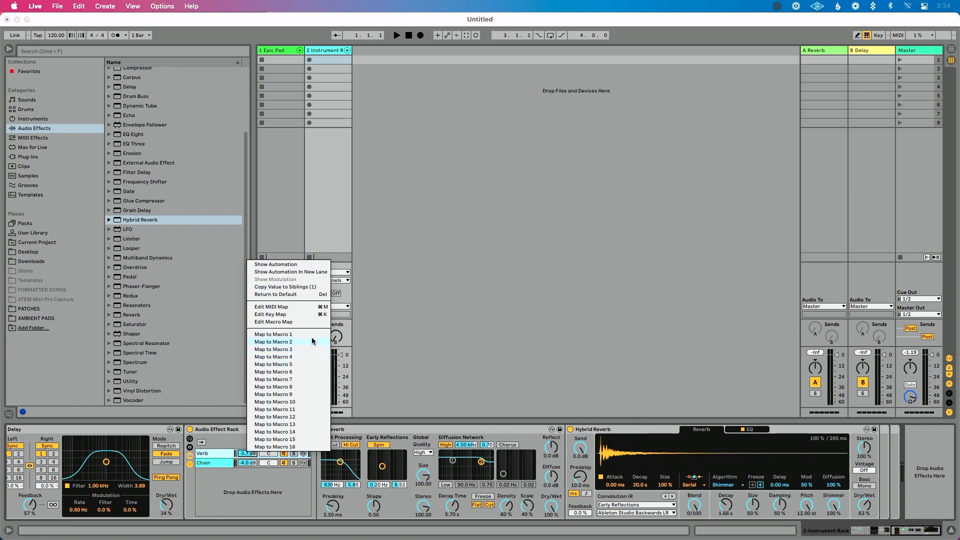
left_click(228, 479)
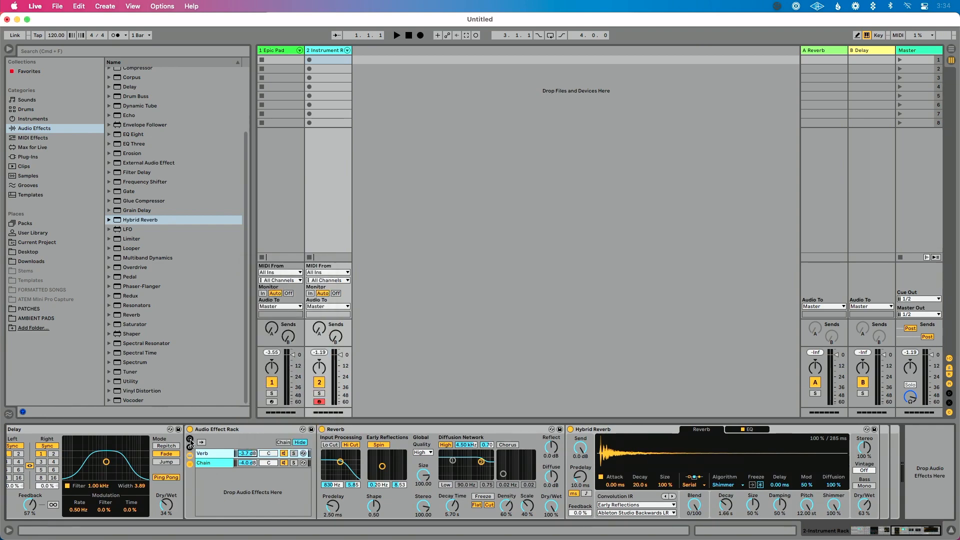
left_click(190, 439)
Map the Verb chain's volume to Macro 1 of the Audio Effect Rack and rename the macro Verb Amount.
right_click(357, 455)
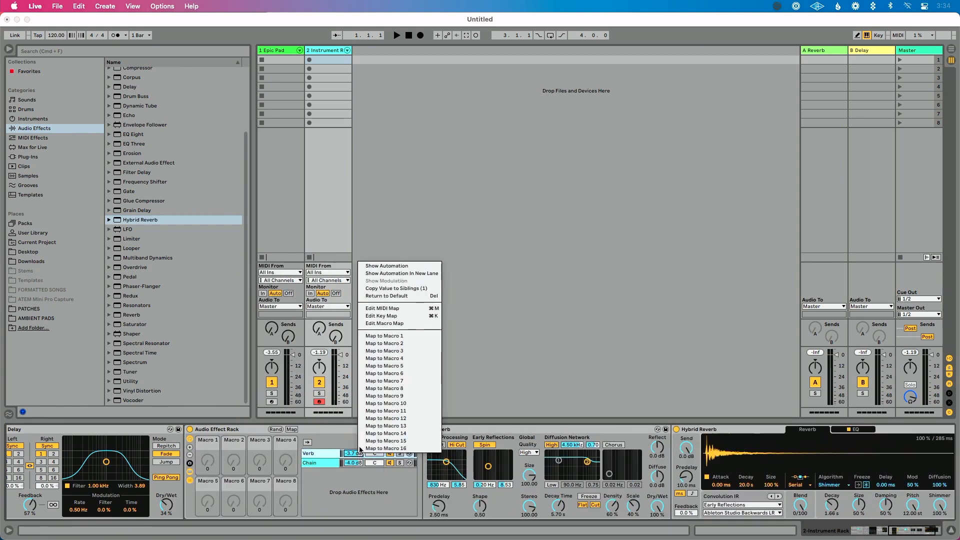
left_click(408, 336)
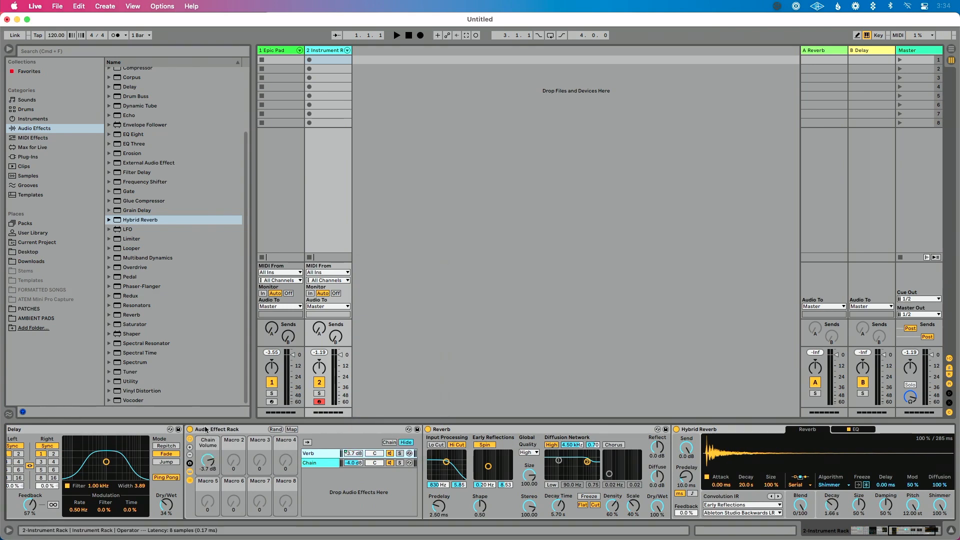
left_click(208, 445)
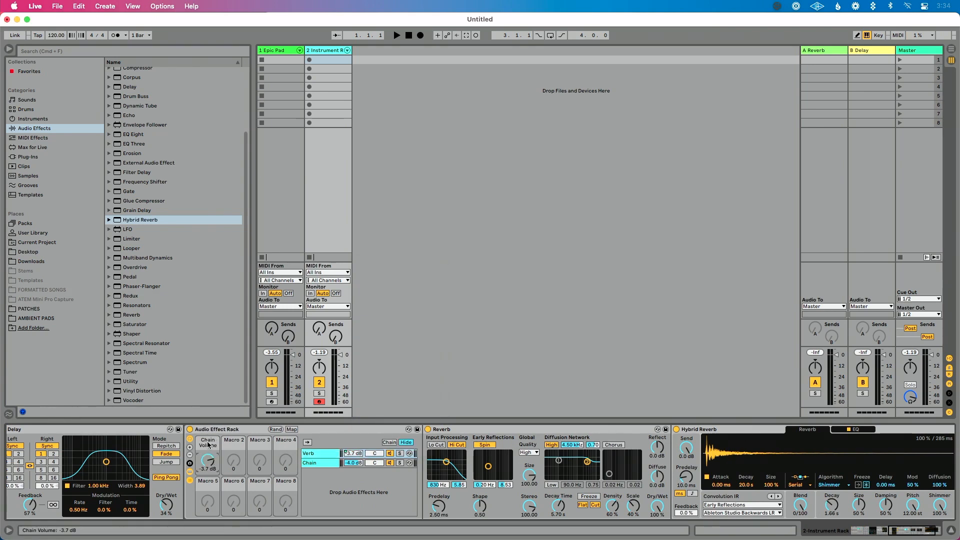
key("super+r")
type("Verb Ambient")
key("Return")
Map the Reverb's Decay Time to Macro 2 of the Audio Effect Rack and rename the macro Verb Decay.
right_click(560, 508)
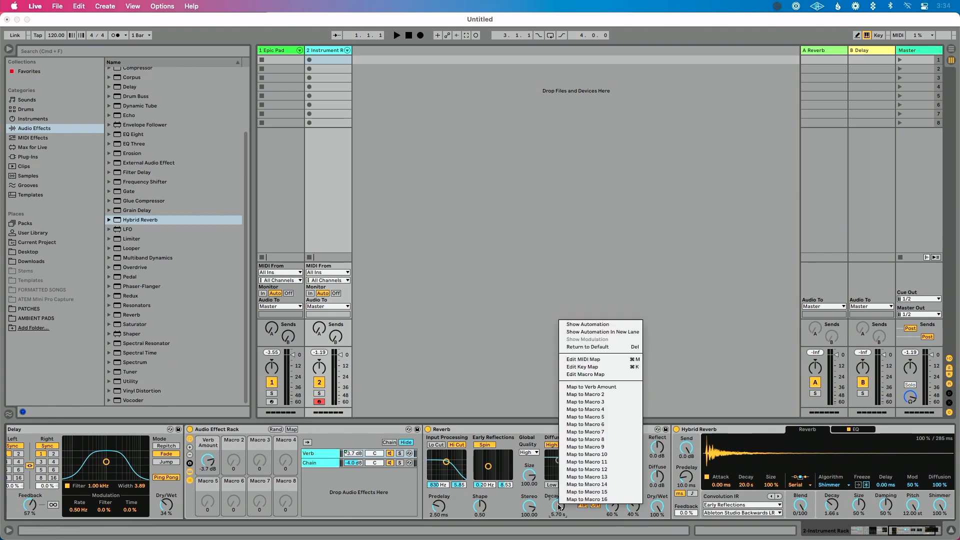
left_click(590, 394)
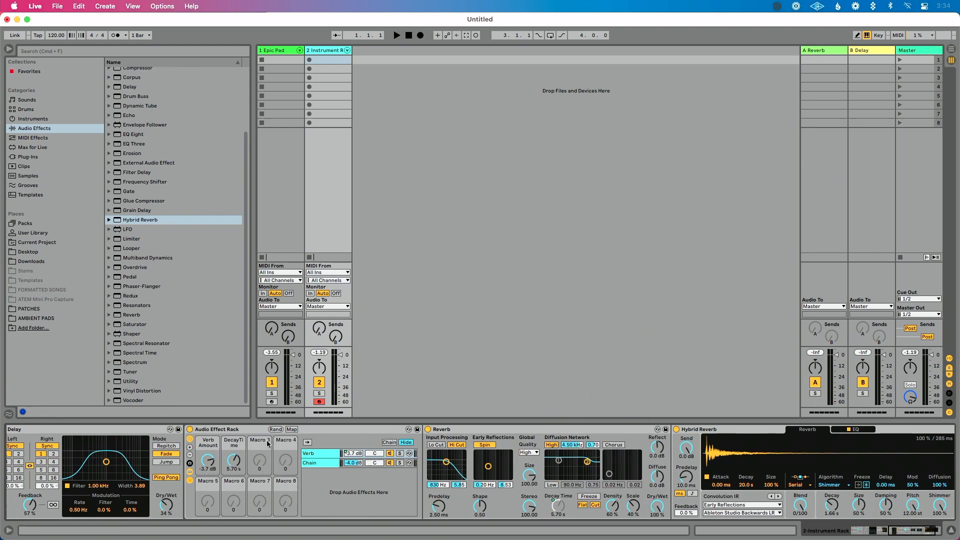
left_click(238, 446)
key("super+r")
type("Verb Decay")
key("Return")
Map the Hybrid Reverb's Dry/Wet to Macro 3 of the Audio Effect Rack and rename the macro Shimmer Amount.
scroll(609, 485, "right", 5)
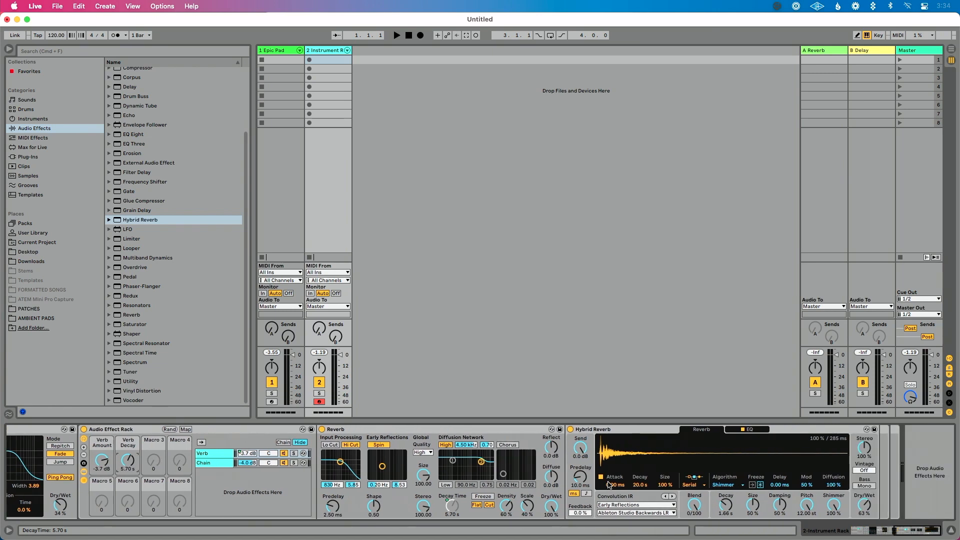
right_click(867, 505)
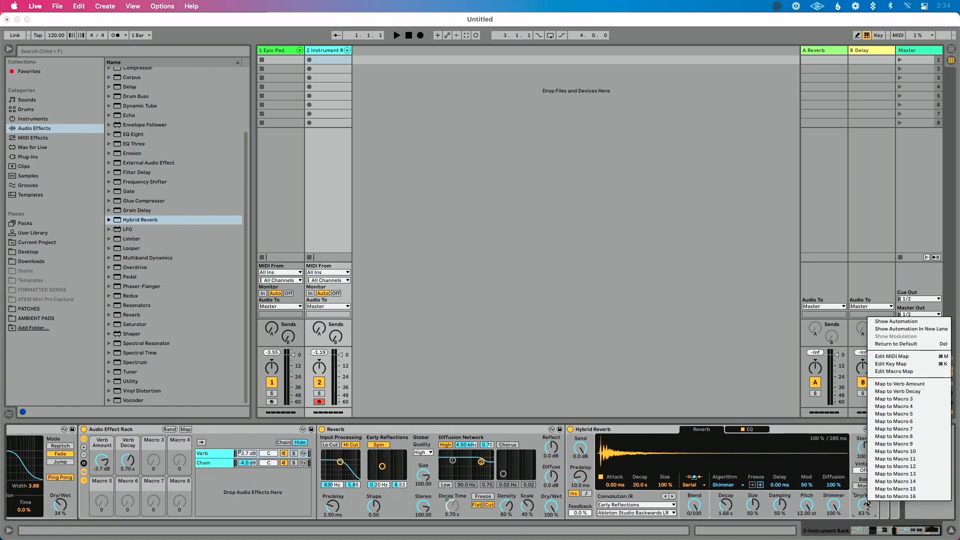
left_click(905, 399)
scroll(542, 500, "left", 12)
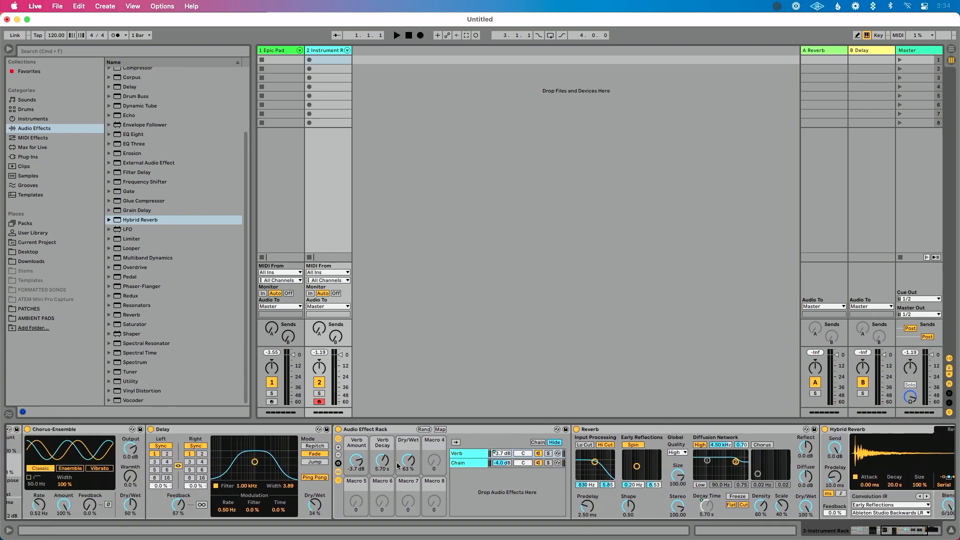
key("super+r")
type("Shimmer Amount")
Map the Verb Amount, Verb Decay and Shimmer Amount macros to the Instrument Rack's Macros 5, 6 and 7.
right_click(356, 459)
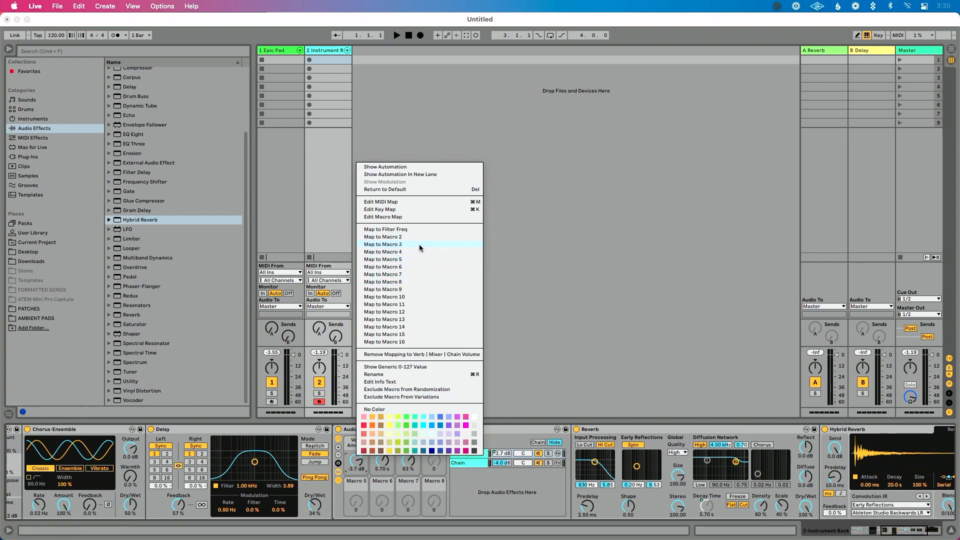
left_click(418, 259)
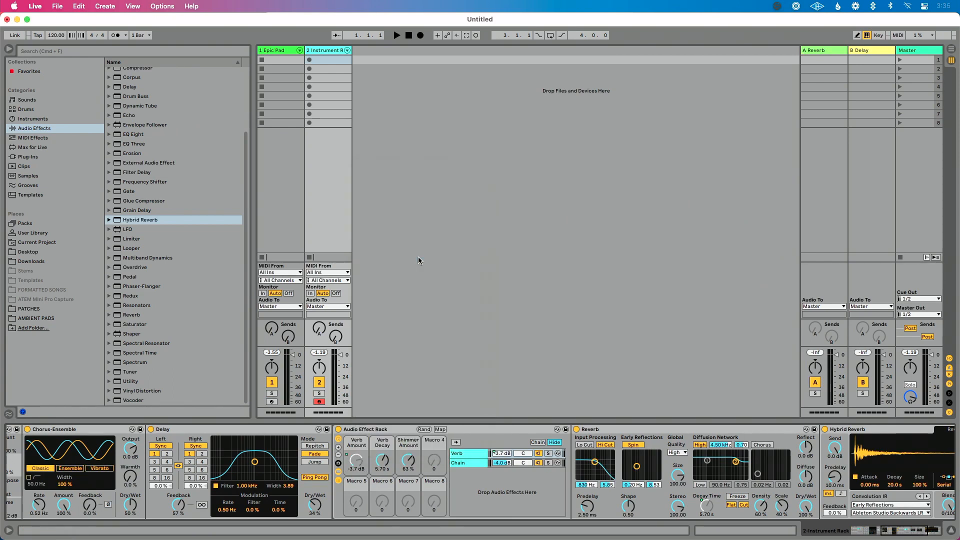
right_click(383, 459)
left_click(442, 267)
right_click(409, 461)
left_click(463, 276)
Hide the Instrument Rack's chain list and map Operator's filter drive to its Macro 2.
scroll(410, 475, "left", 10)
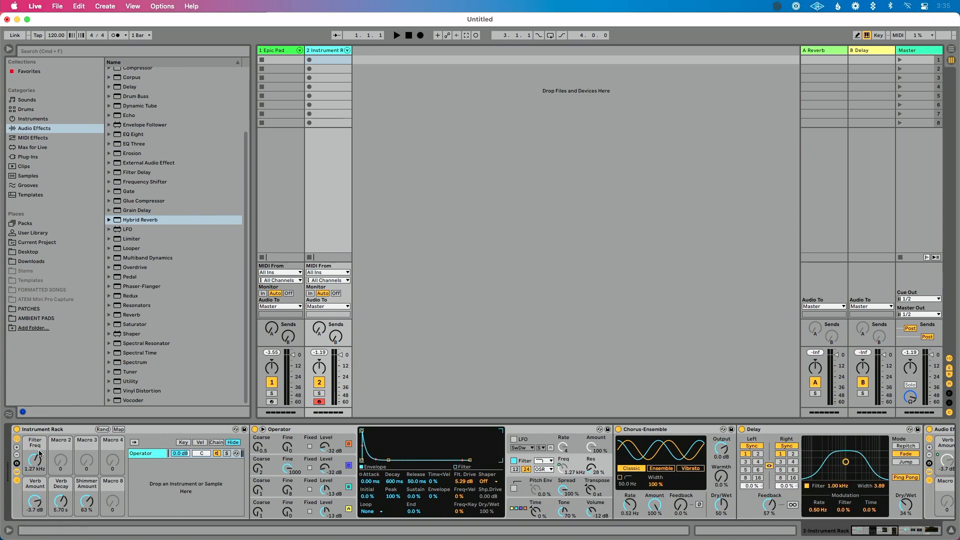
left_click(16, 481)
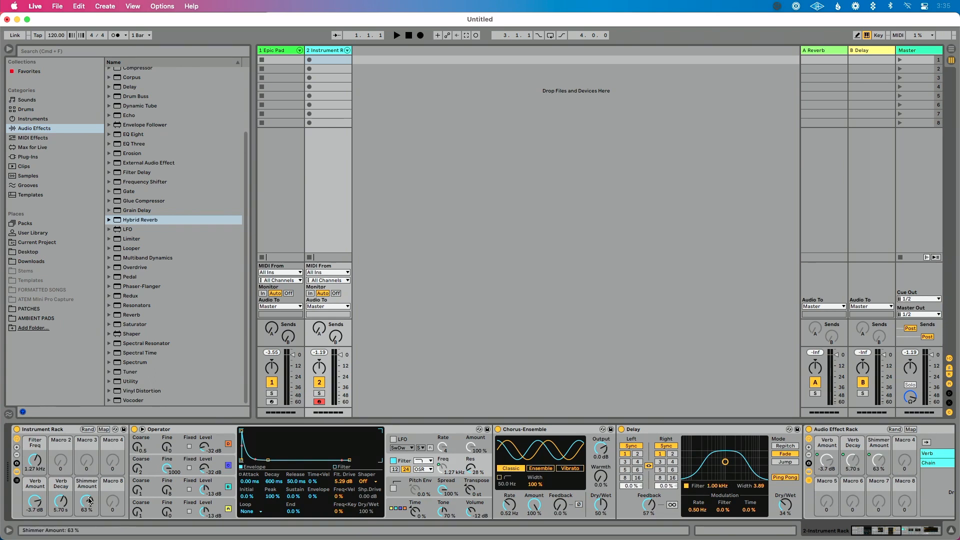
right_click(340, 481)
left_click(387, 372)
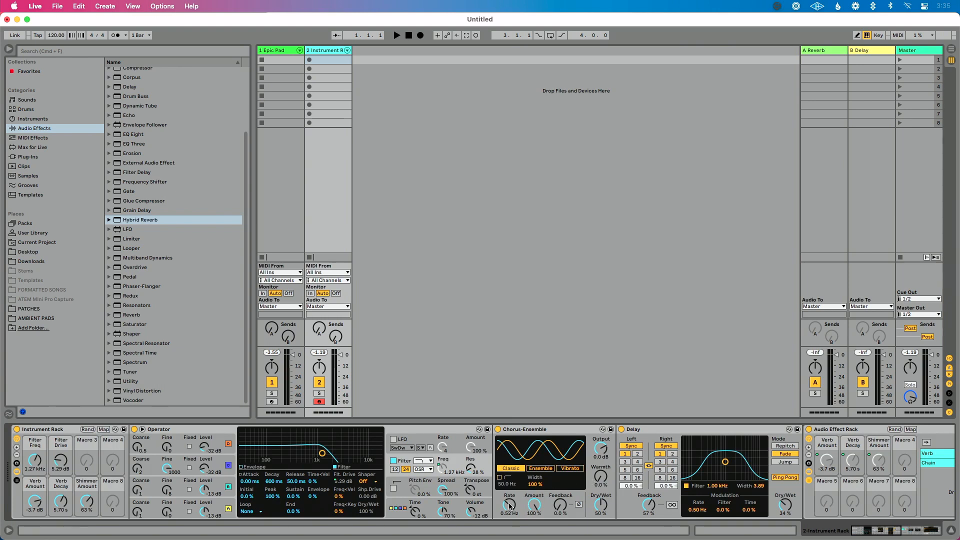
Check the original Epic Pad's chorus, and map the Chorus-Ensemble's Rate and Amount to Macro 4 of the Instrument Rack.
left_click(285, 52)
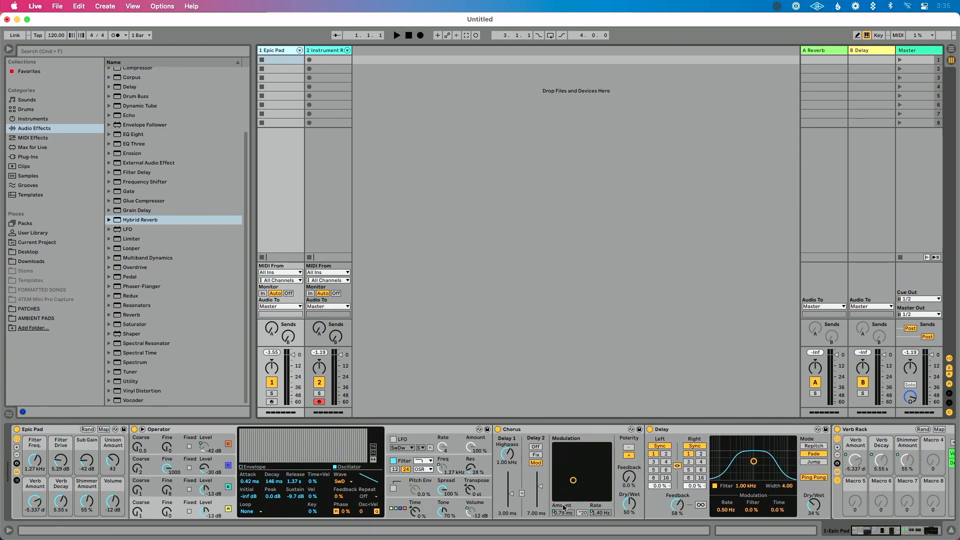
left_click(323, 53)
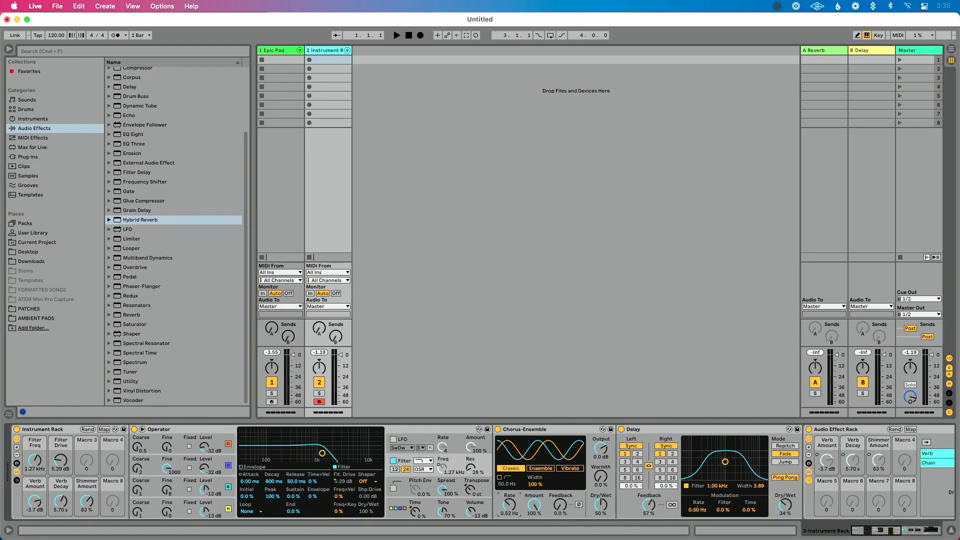
right_click(509, 504)
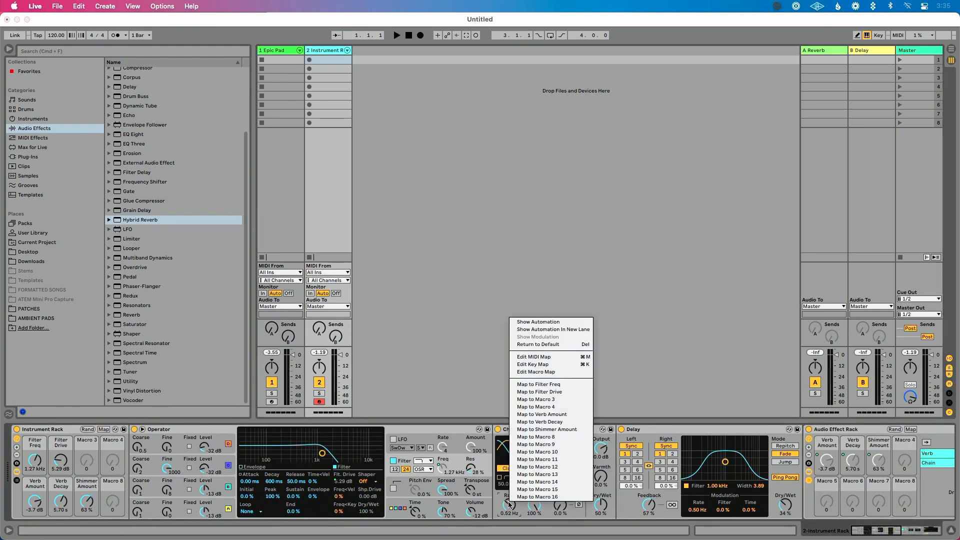
left_click(559, 405)
right_click(534, 508)
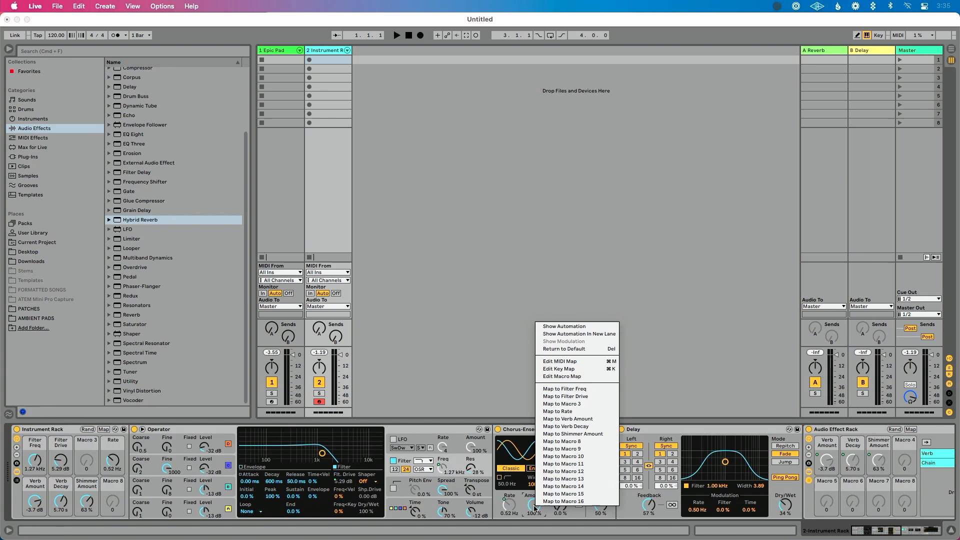
left_click(579, 413)
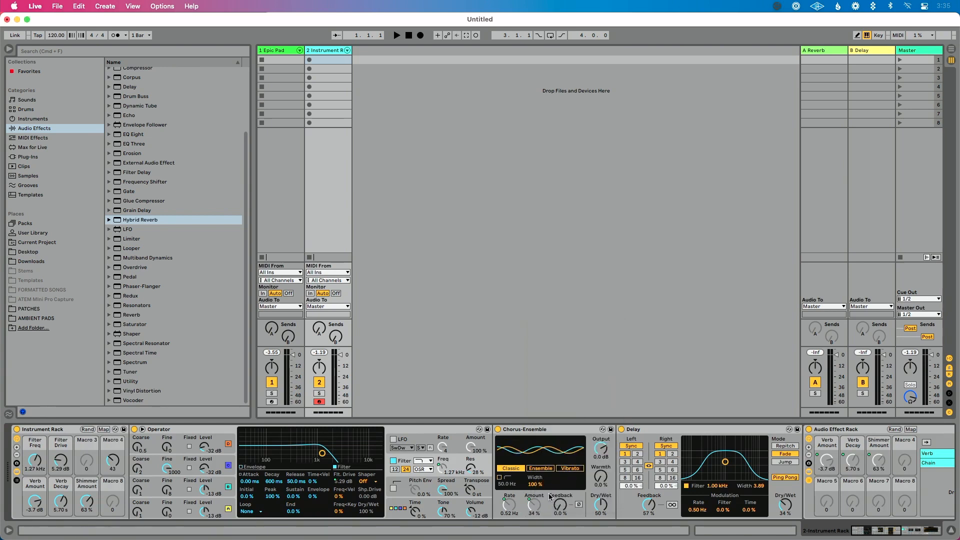
Set the Instrument Rack's Macro 4 to 67 and rename it Unison.
mouse_move(106, 460)
left_mouse_down()
mouse_move(107, 405)
mouse_move(109, 461)
left_mouse_up()
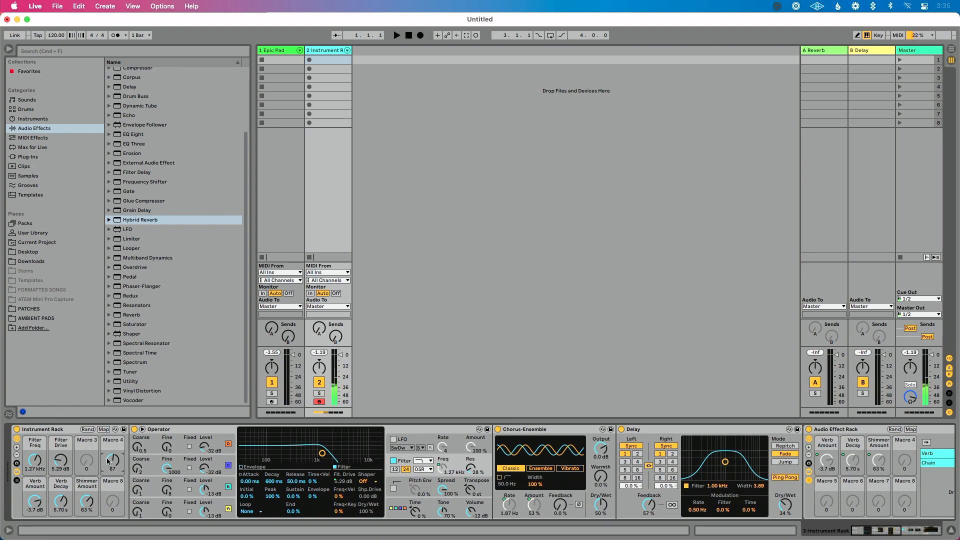
key("super+r")
type("Unison")
key("Return")
Check the Volume macro's mapping in the original Epic Pad, and map the new Operator's Volume to Macro 8.
left_click(265, 50)
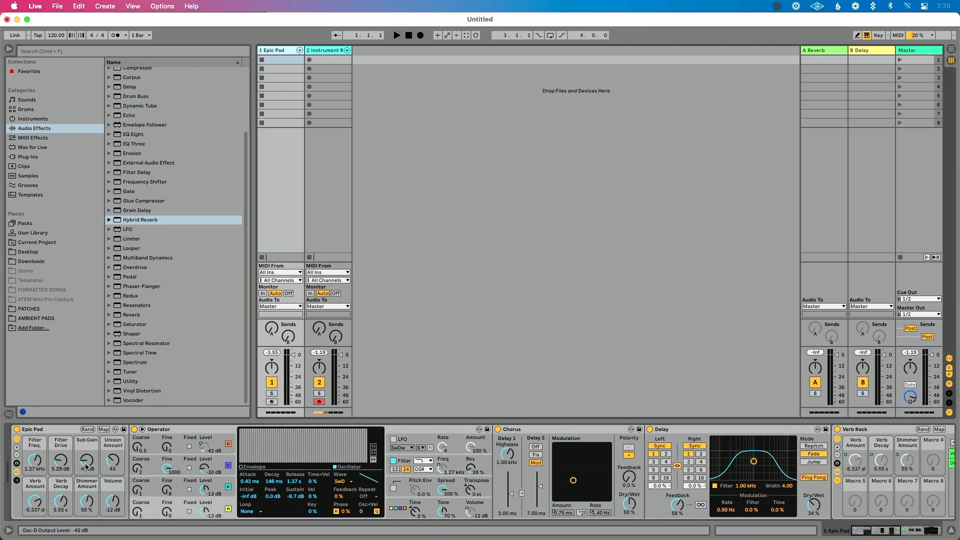
right_click(116, 502)
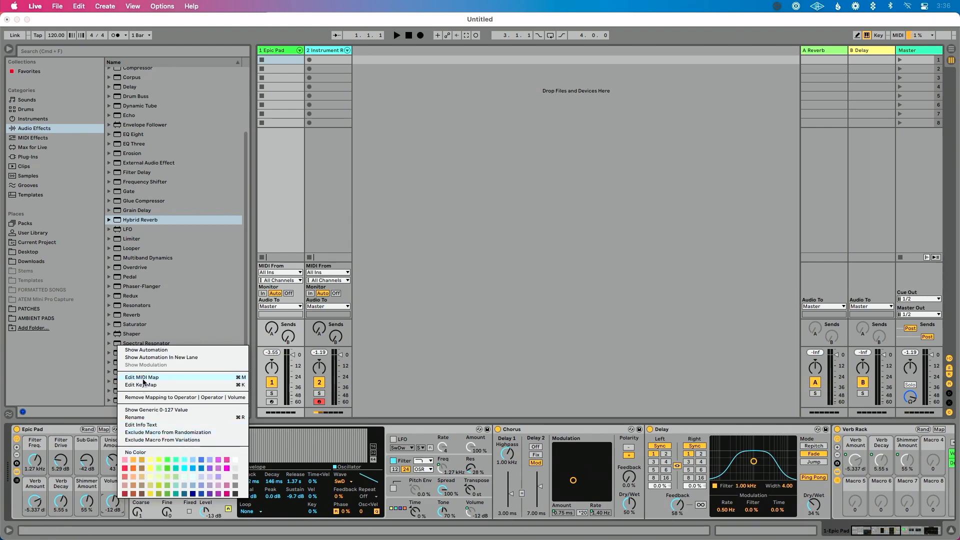
left_click(444, 367)
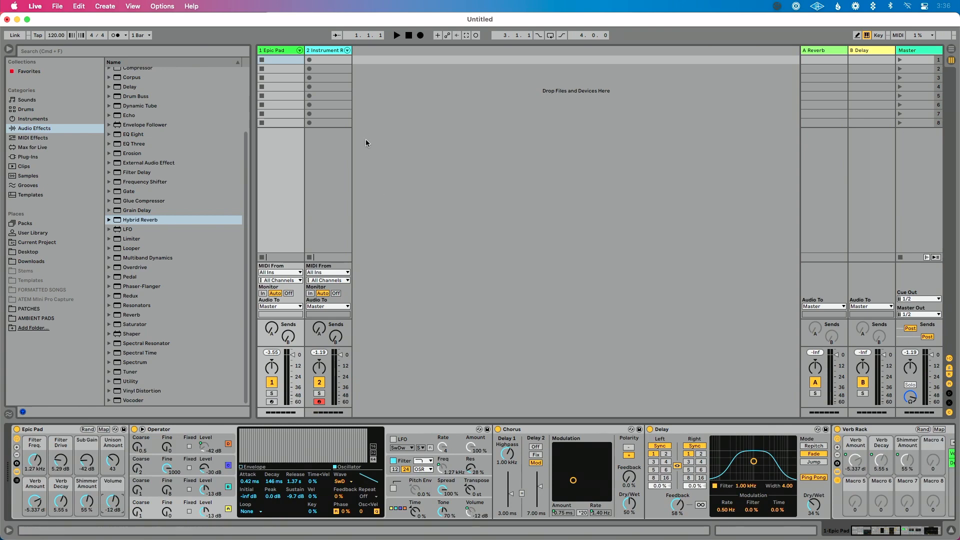
left_click(326, 52)
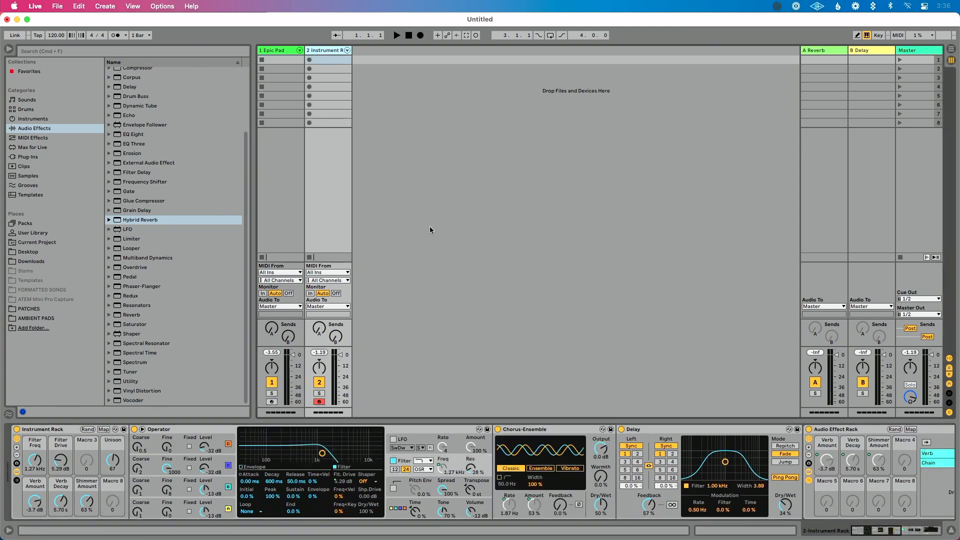
right_click(470, 513)
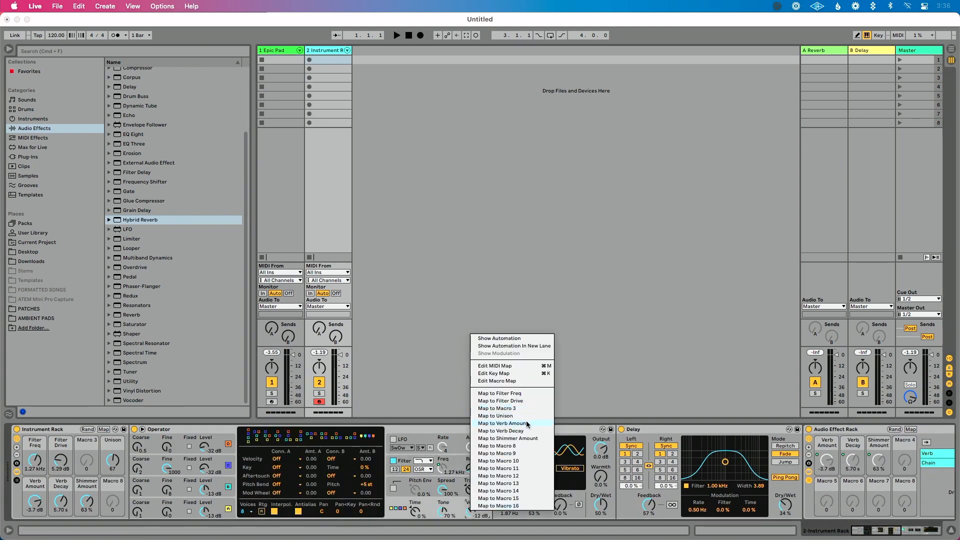
left_click(525, 445)
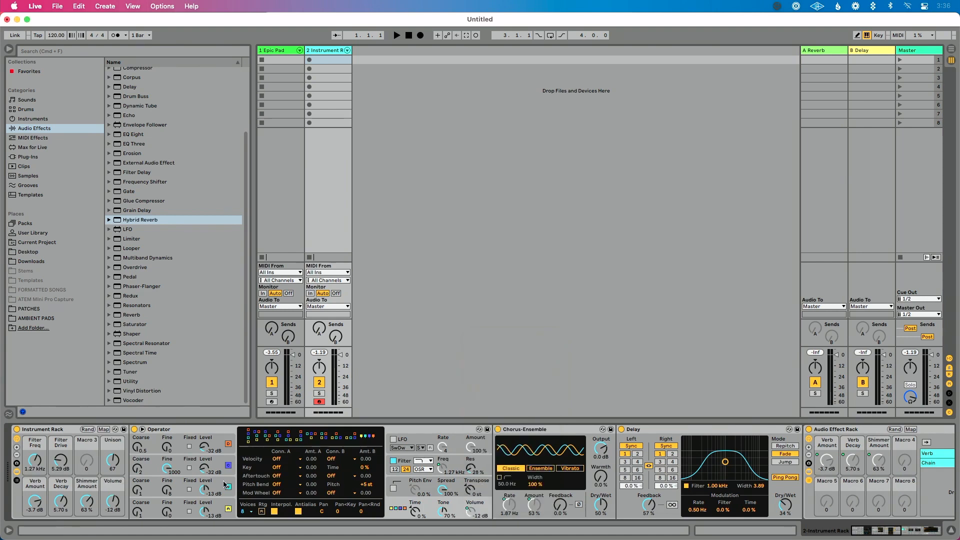
Map the Level of Operator's oscillator D to Macro 3 and rename the macro Sub Gain.
right_click(204, 449)
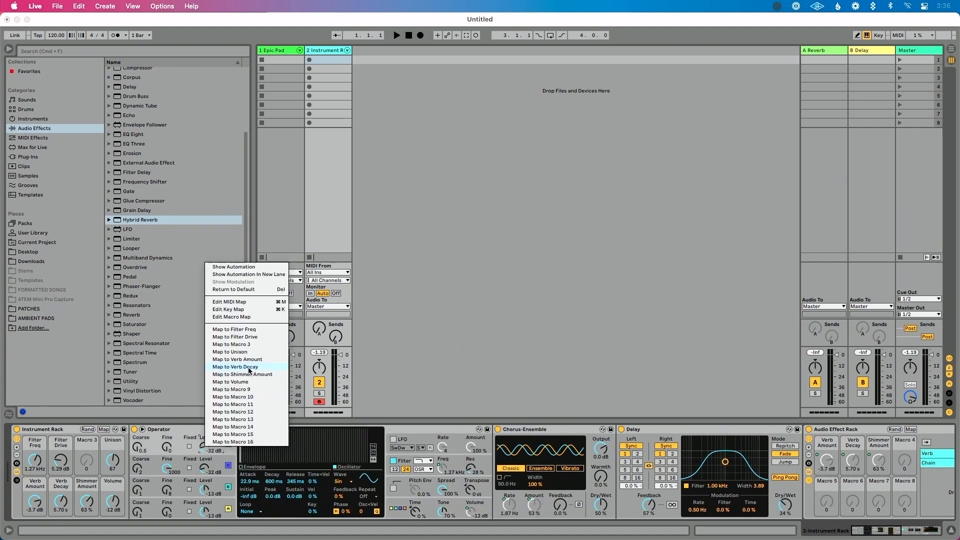
left_click(249, 348)
left_click(88, 443)
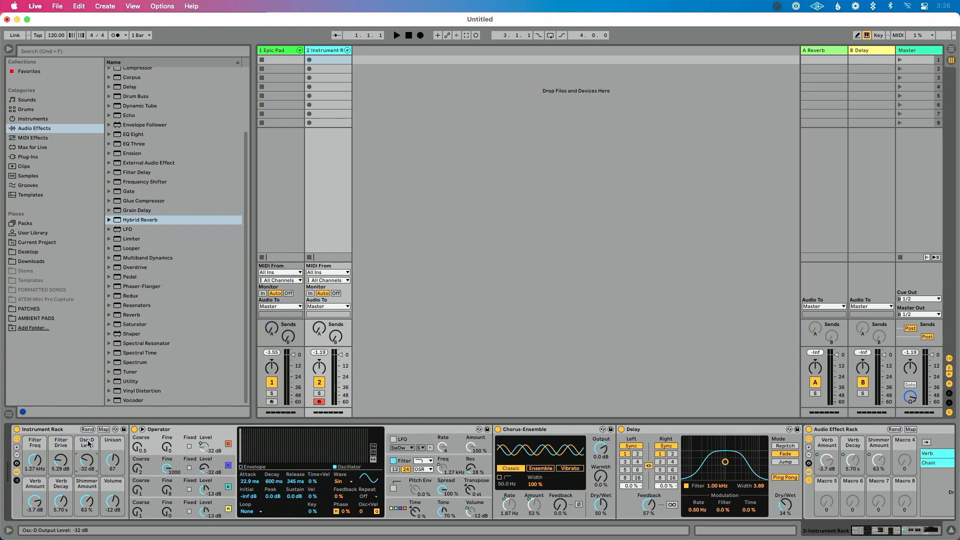
key("super+r")
type("Sub Gain")
key("Return")
Rename the Instrument Rack as Epic Pad Recreation.
left_click(35, 429)
key("super+r")
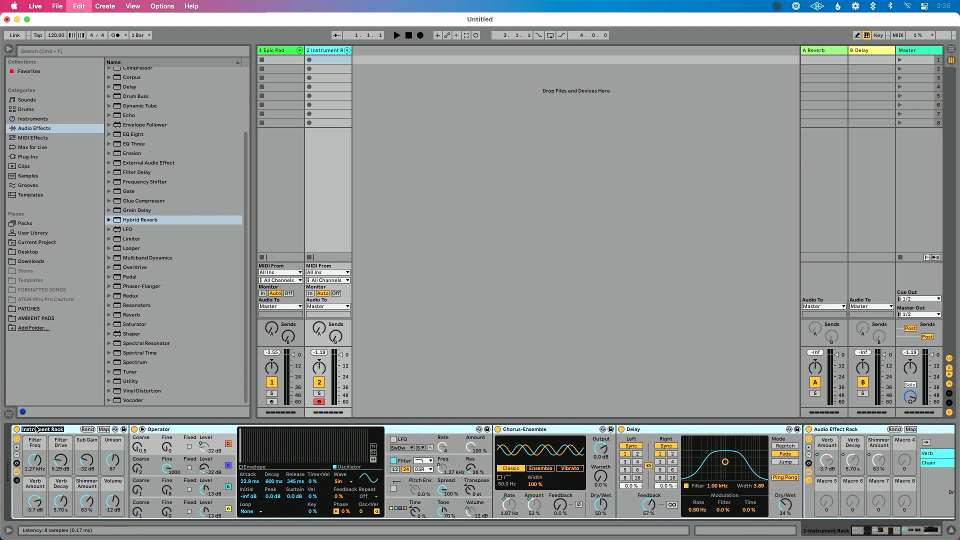
type("Epic")
key("Return")
type("Pad ")
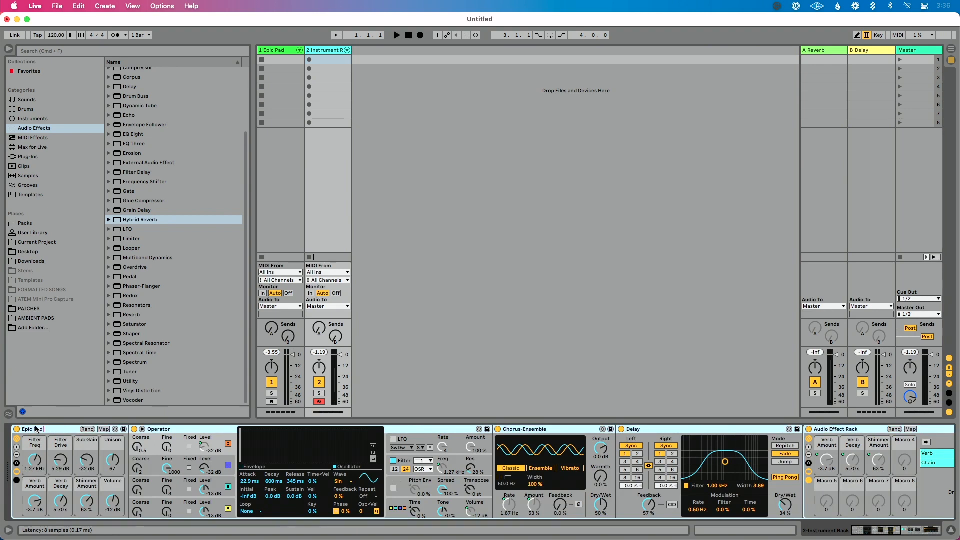
type("Recreation")
key("Return")
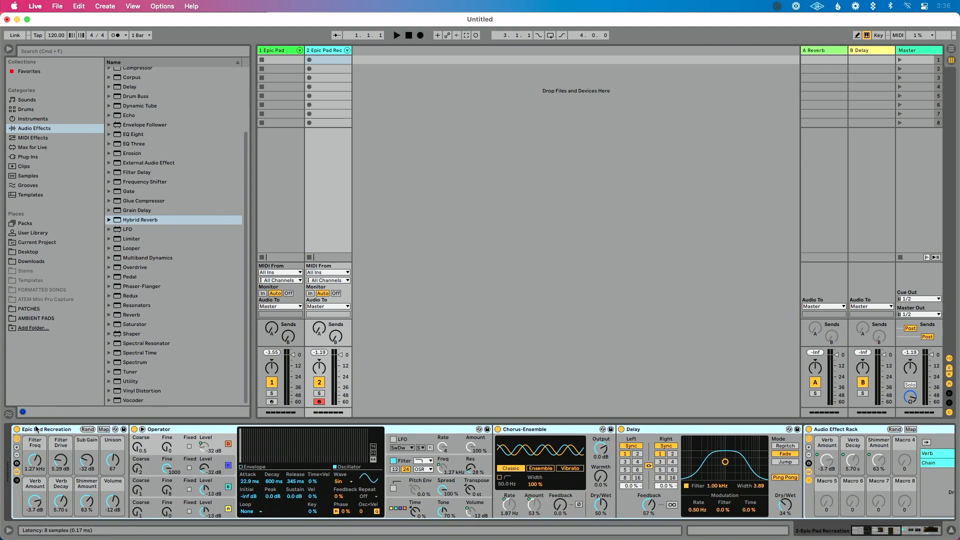
Hide the rack's devices and set Unison to 52, Sub Gain to -52 dB, Shimmer Amount to 32%, Verb Amount to -2.818 dB and Verb Decay to 5.07 s.
left_click(16, 471)
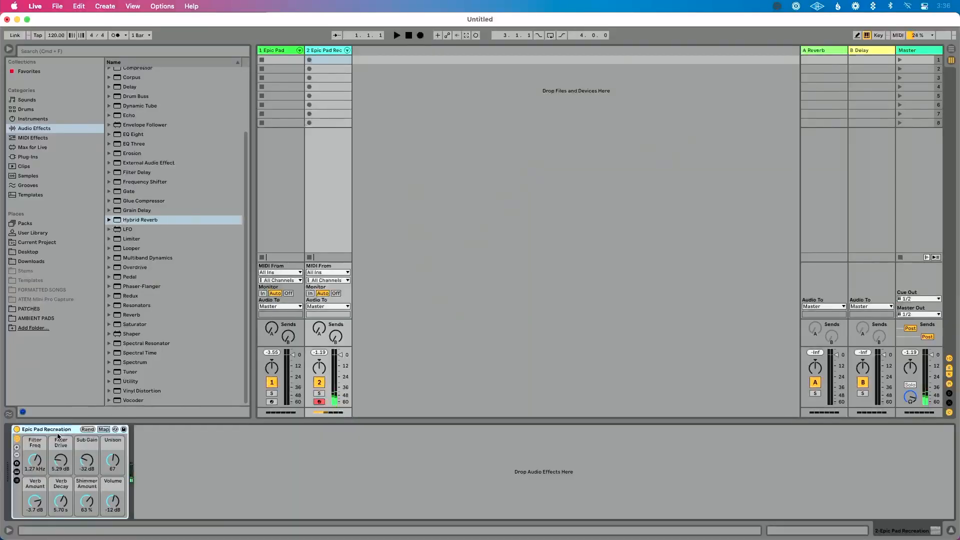
left_click(113, 460)
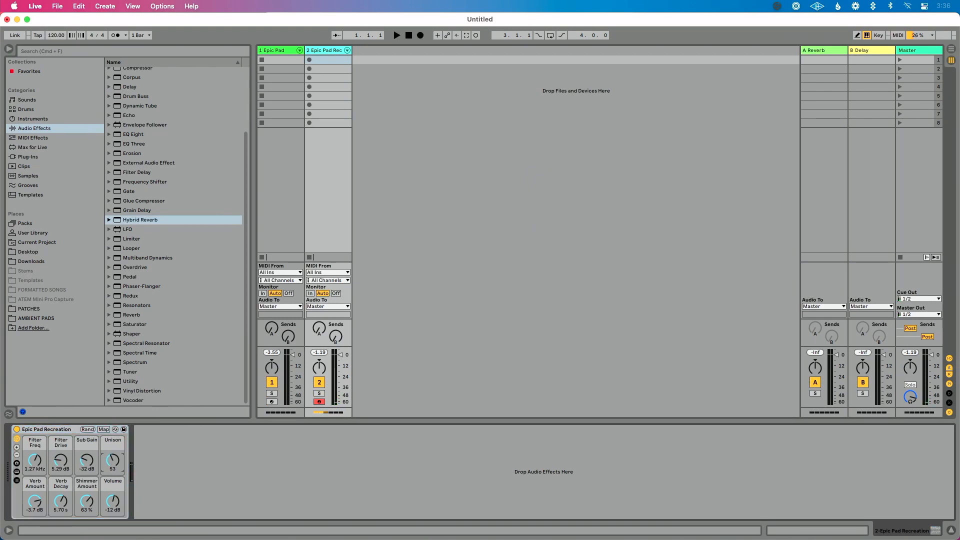
left_click_drag(112, 467, 112, 468)
left_click_drag(87, 460, 86, 502)
left_click(86, 502)
left_click_drag(35, 501, 60, 504)
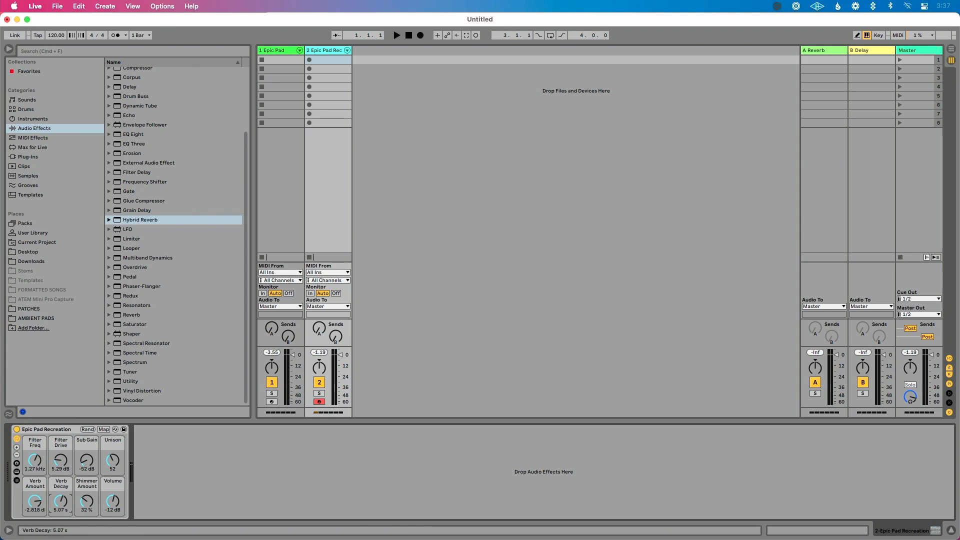